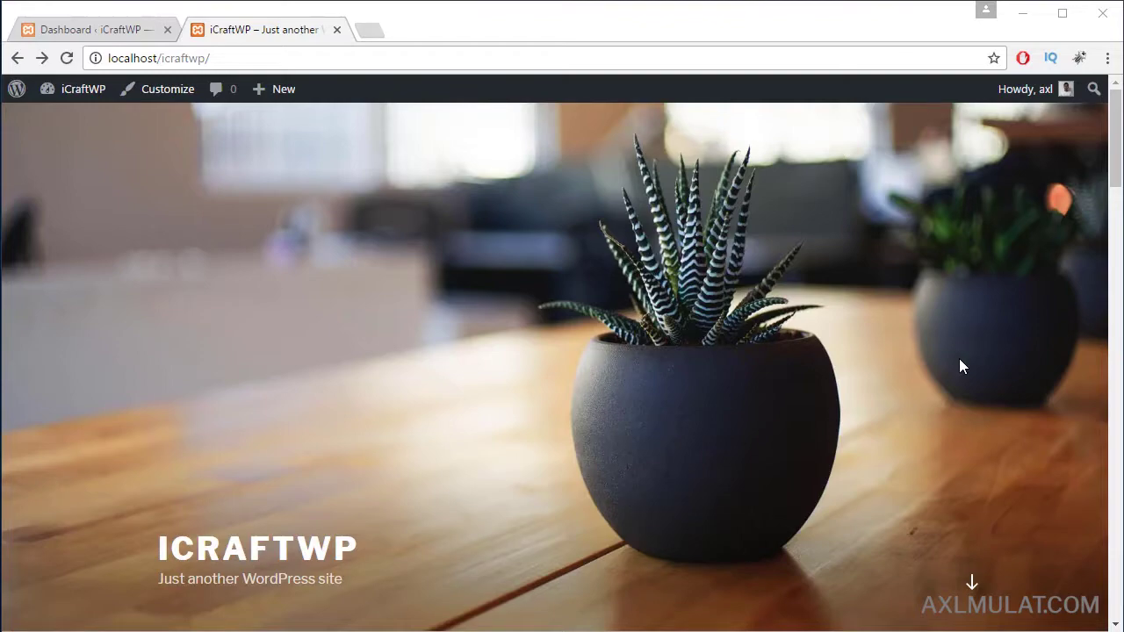
# Scroll the site's homepage and open the published AdSense click-fraud post.
pyautogui.scroll(-5, 974, 360)
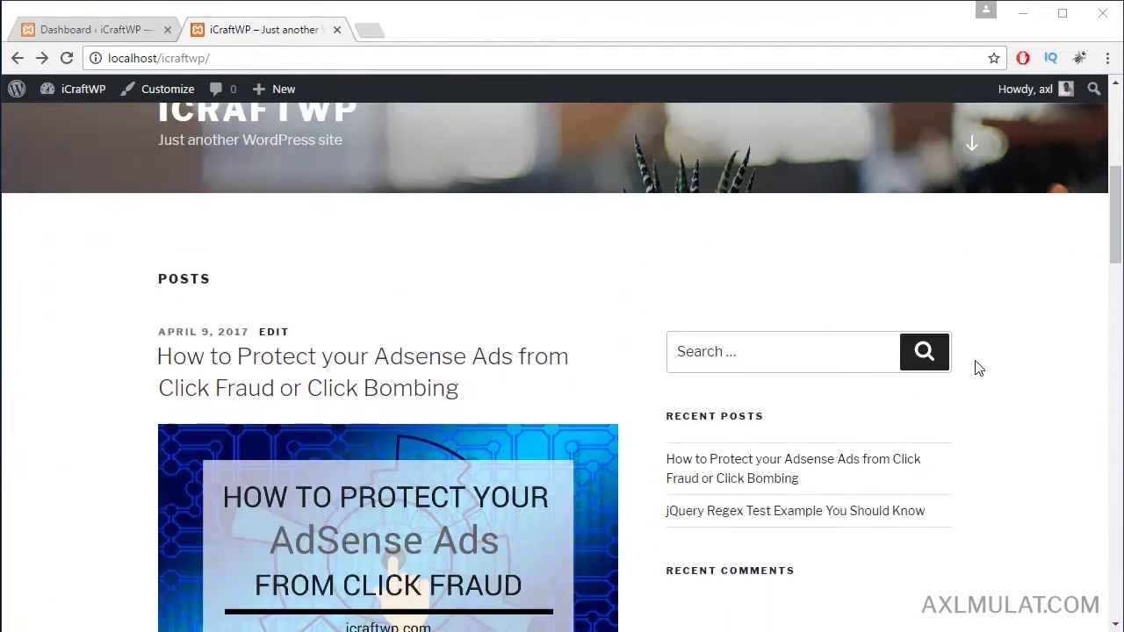
pyautogui.scroll(-3, 979, 371)
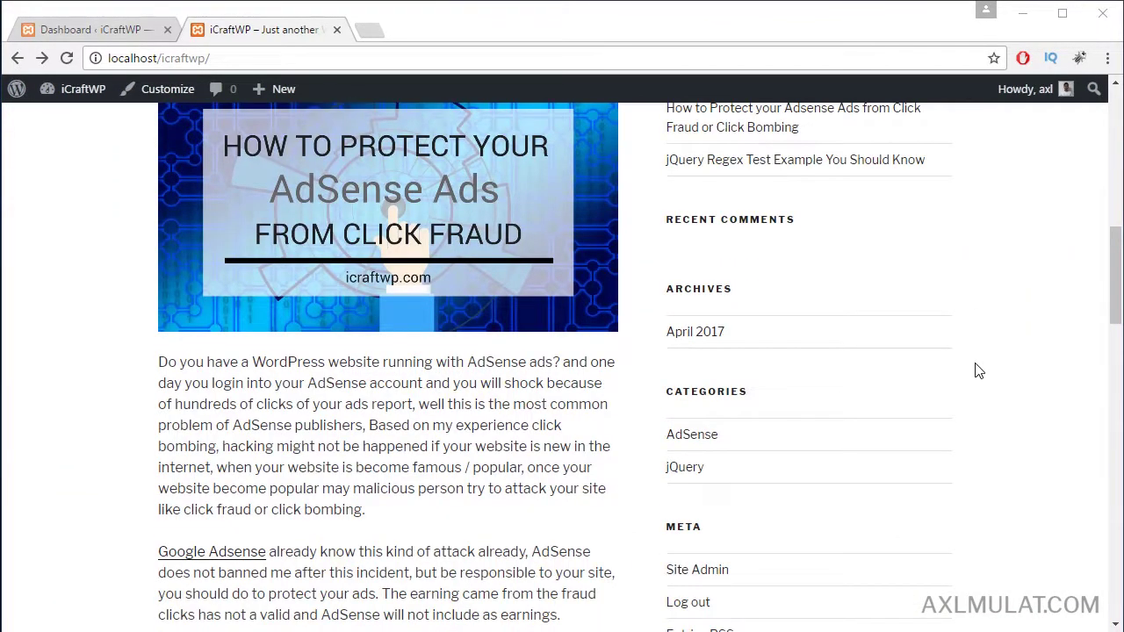
pyautogui.scroll(-1, 979, 370)
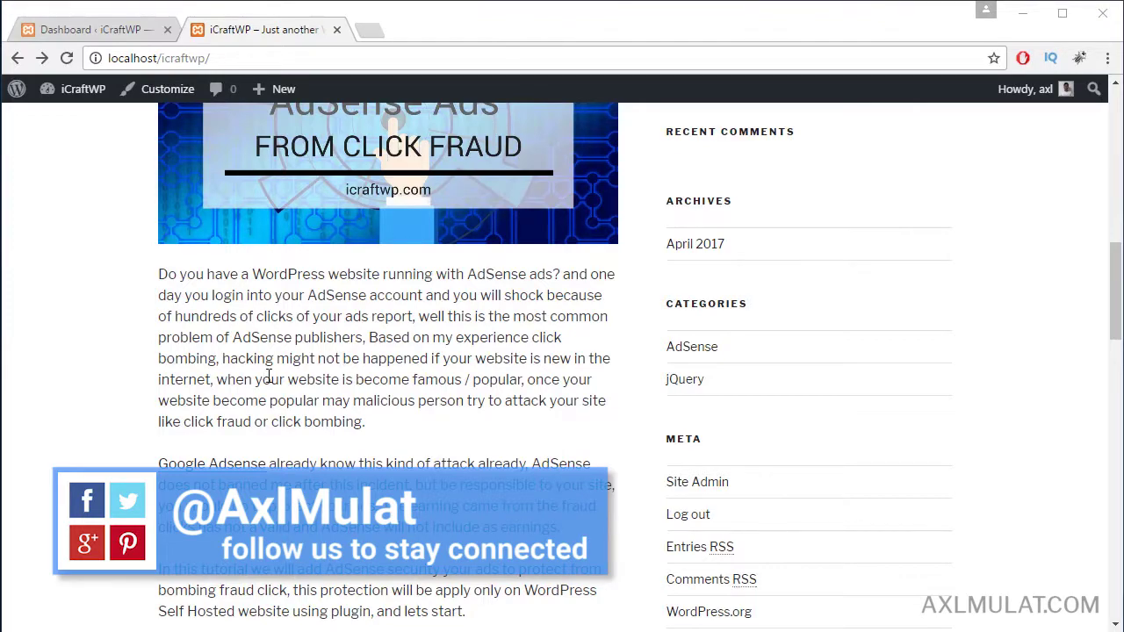
pyautogui.scroll(-3, 263, 373)
pyautogui.scroll(5, 268, 377)
pyautogui.scroll(1, 274, 381)
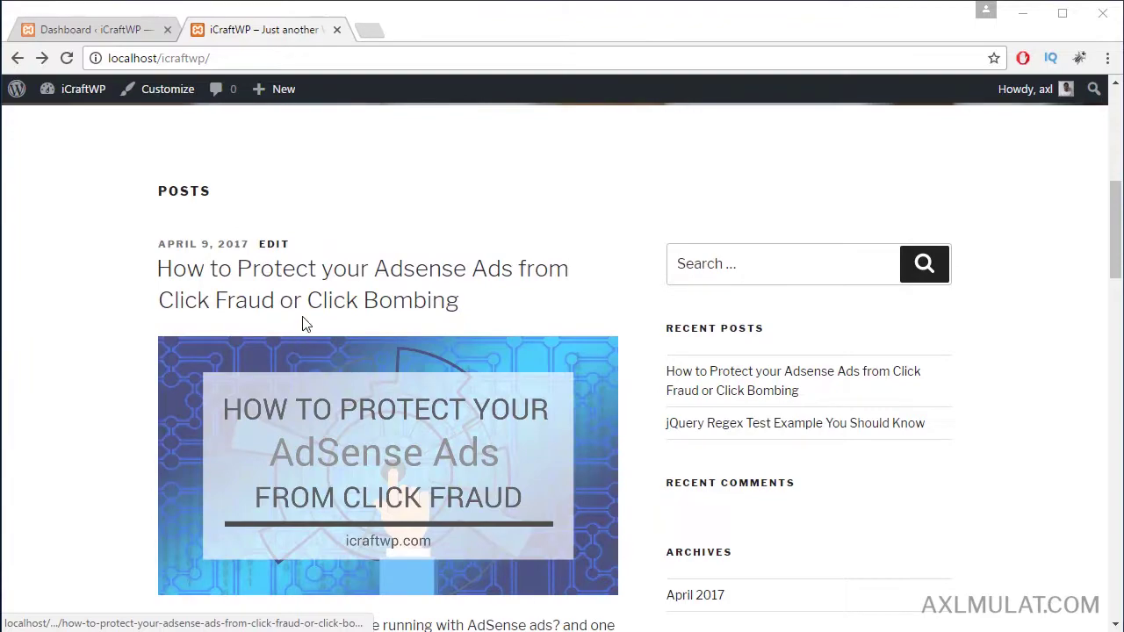
pyautogui.click(307, 303)
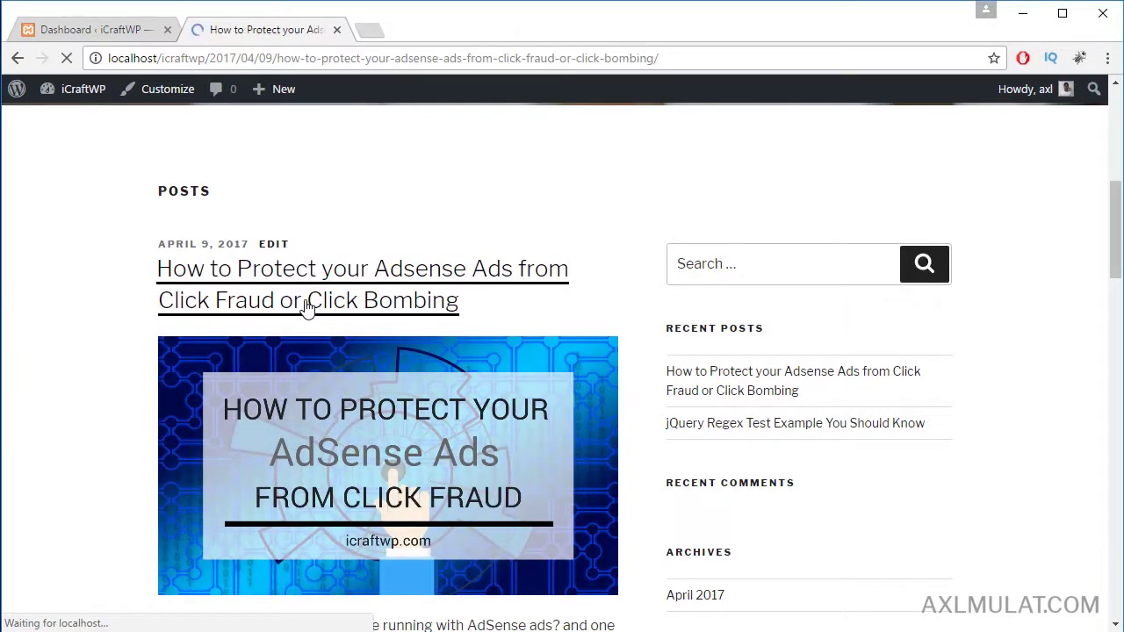
# Read through the article's AICP and Clickbomb-Protect plugin sections, then return to the dashboard.
pyautogui.scroll(-10, 311, 318)
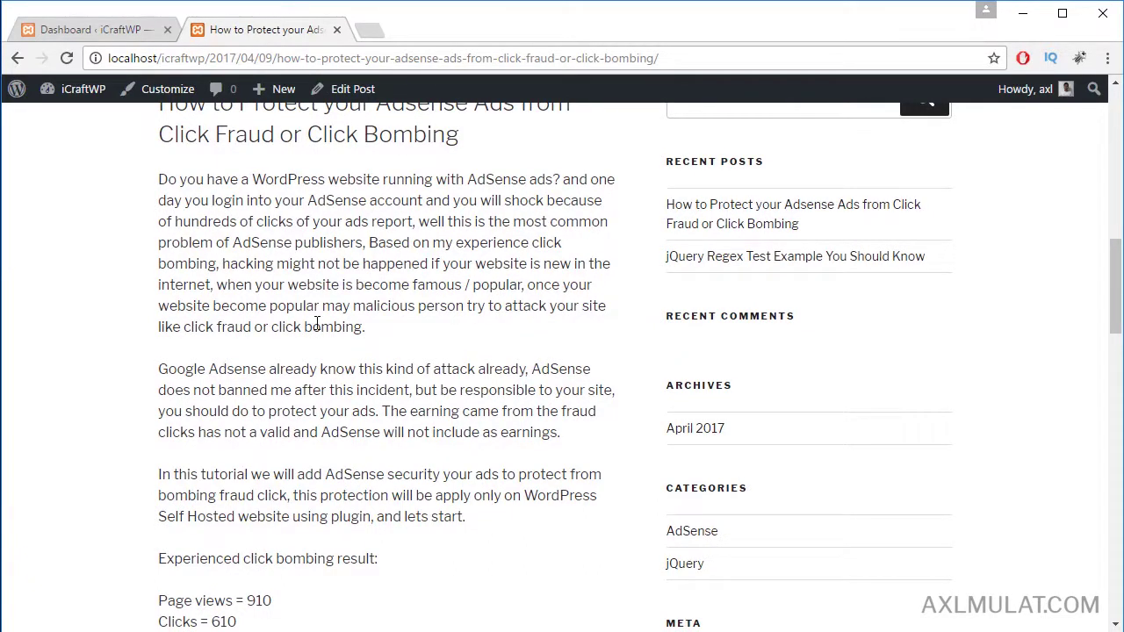
pyautogui.scroll(-2, 313, 320)
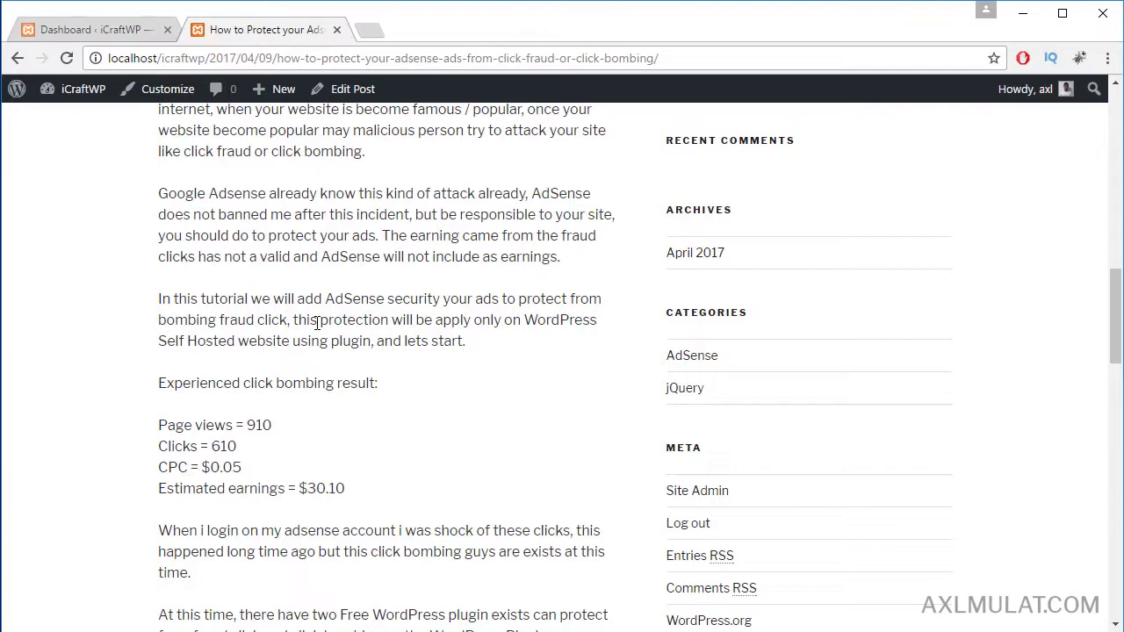
pyautogui.scroll(-4, 324, 404)
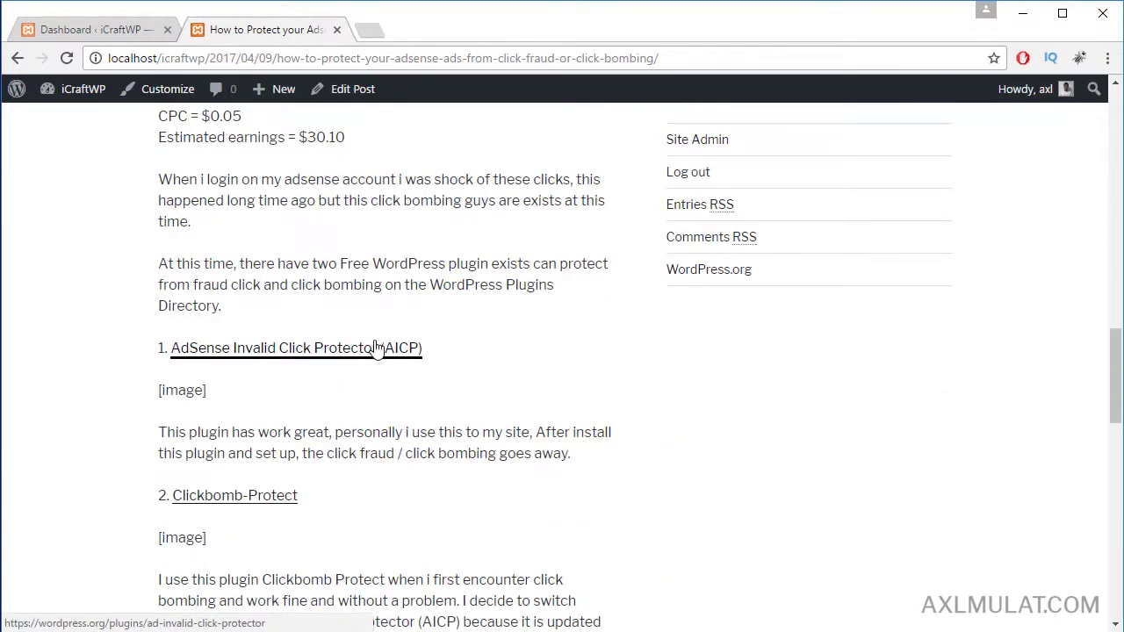
pyautogui.scroll(-3, 492, 344)
pyautogui.scroll(4, 150, 194)
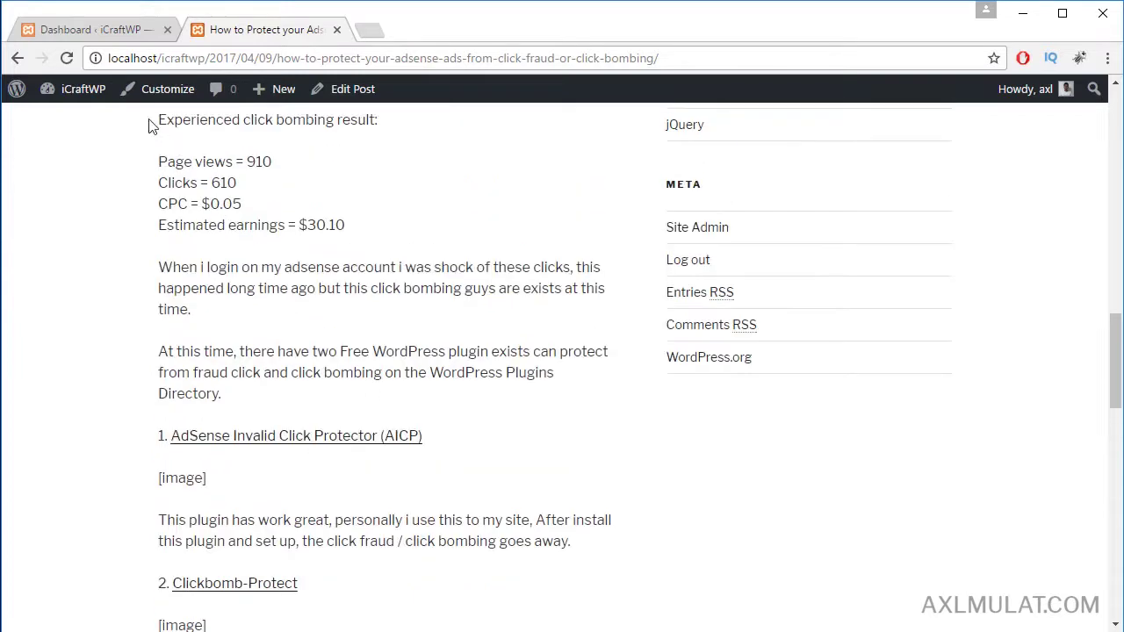
pyautogui.click(86, 29)
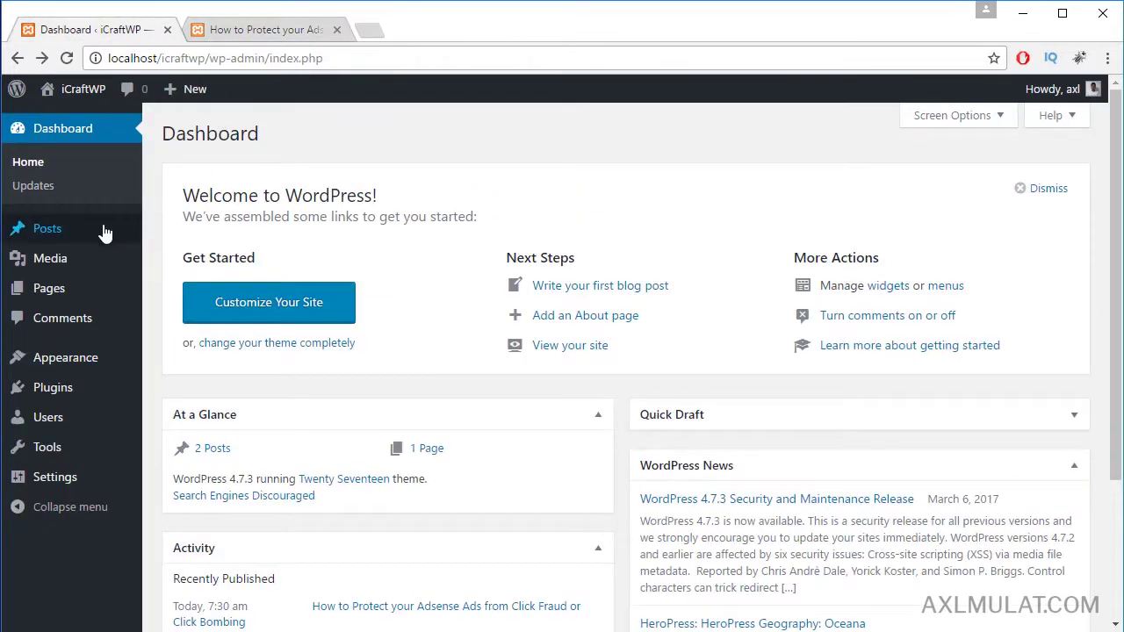
# Open the AdSense click-fraud post in the editor from Posts > All Posts.
pyautogui.moveTo(104, 233)
pyautogui.click(165, 235)
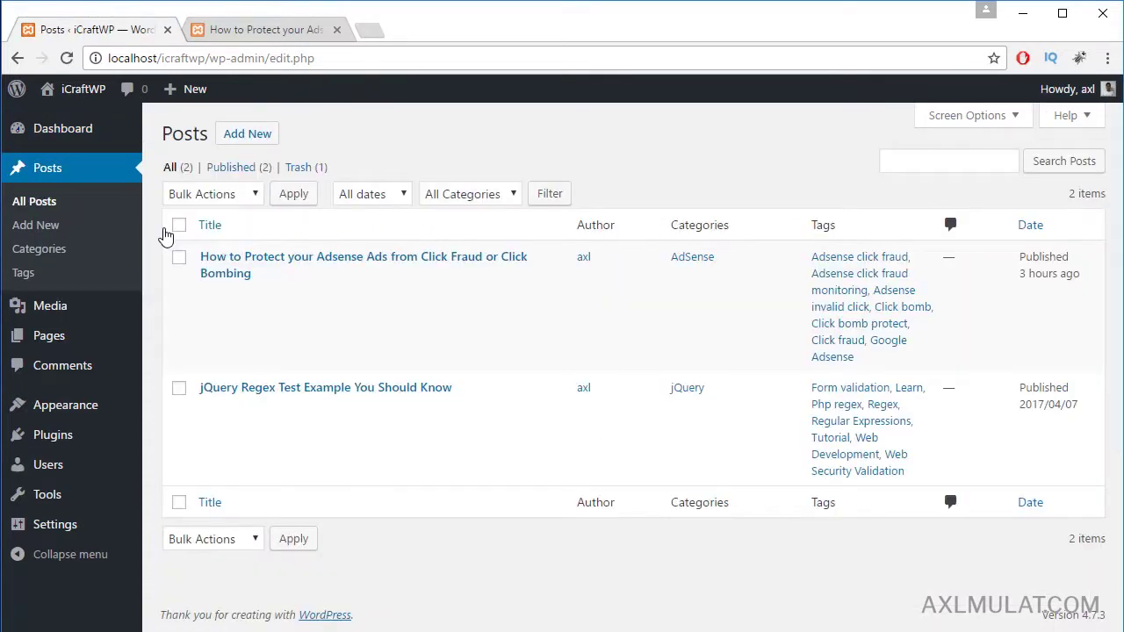
pyautogui.click(209, 297)
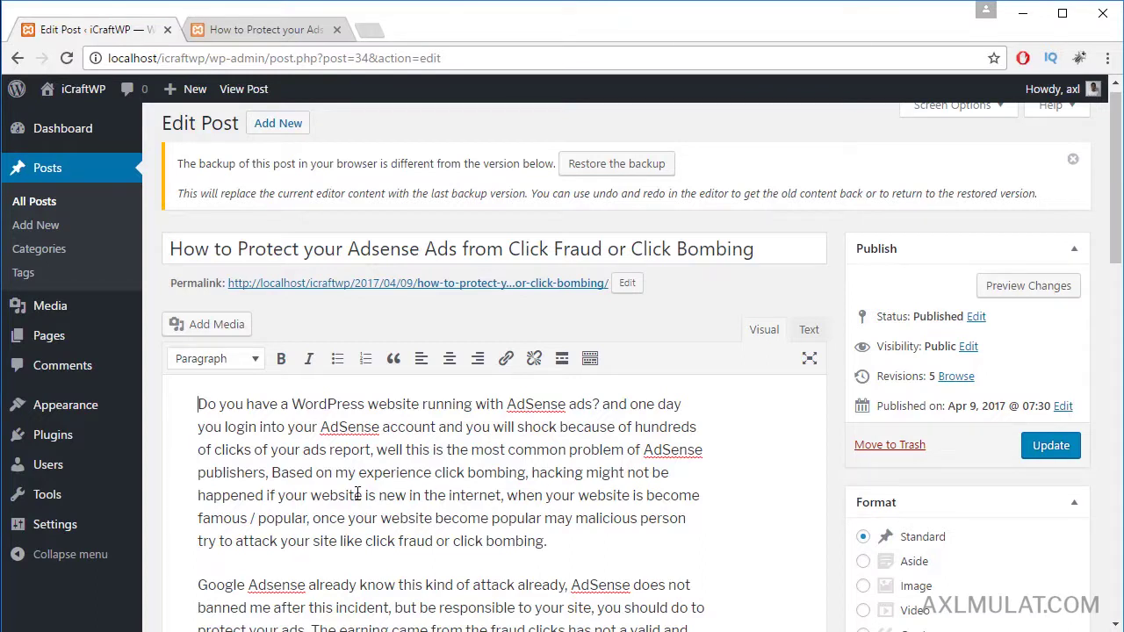
# Split the opening paragraph after 'happened', leaving an empty line between the parts.
pyautogui.click(268, 496)
pyautogui.press('Return')
pyautogui.click(236, 475)
pyautogui.click(200, 495)
pyautogui.press('Return')
pyautogui.click(214, 451)
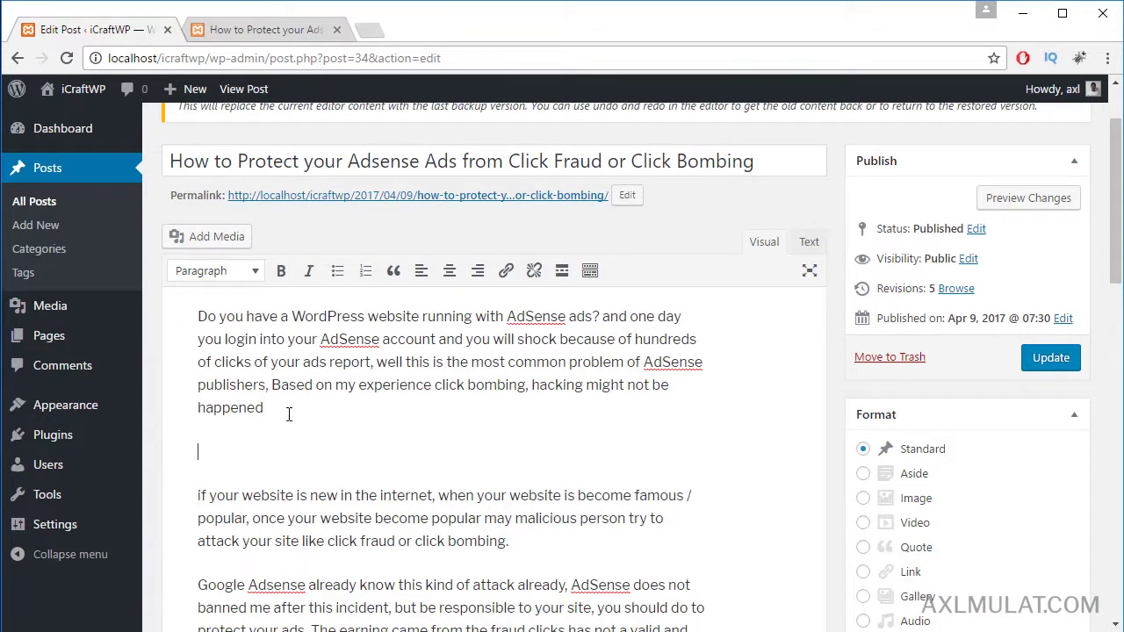
# Insert a Read More tag on the empty line and reveal the extra formatting toolbar row.
pyautogui.click(561, 279)
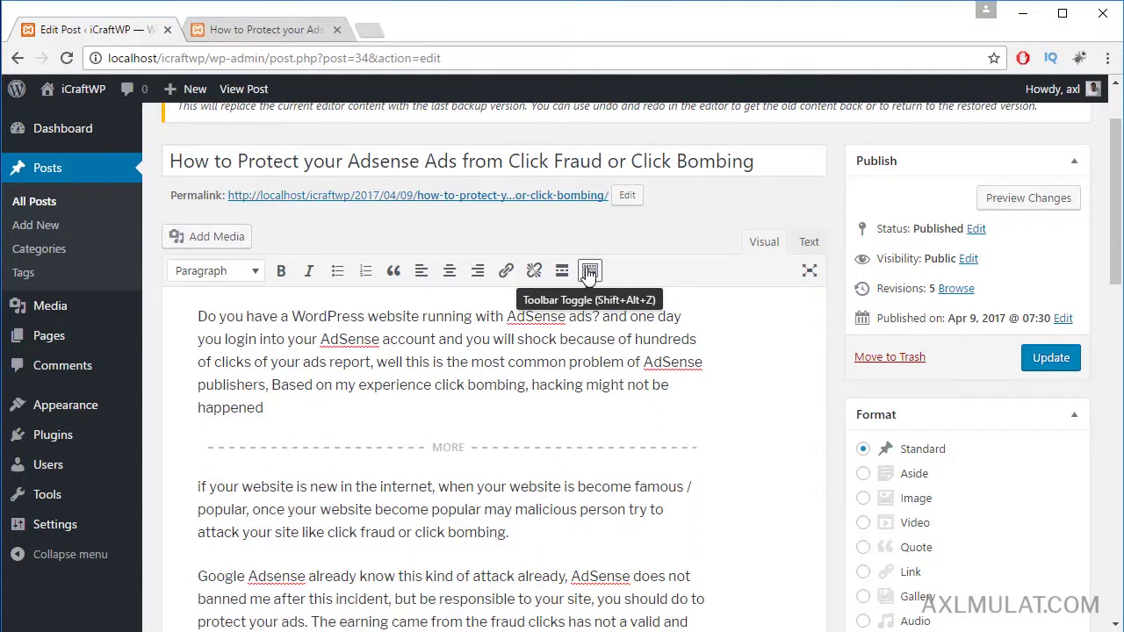
pyautogui.click(589, 272)
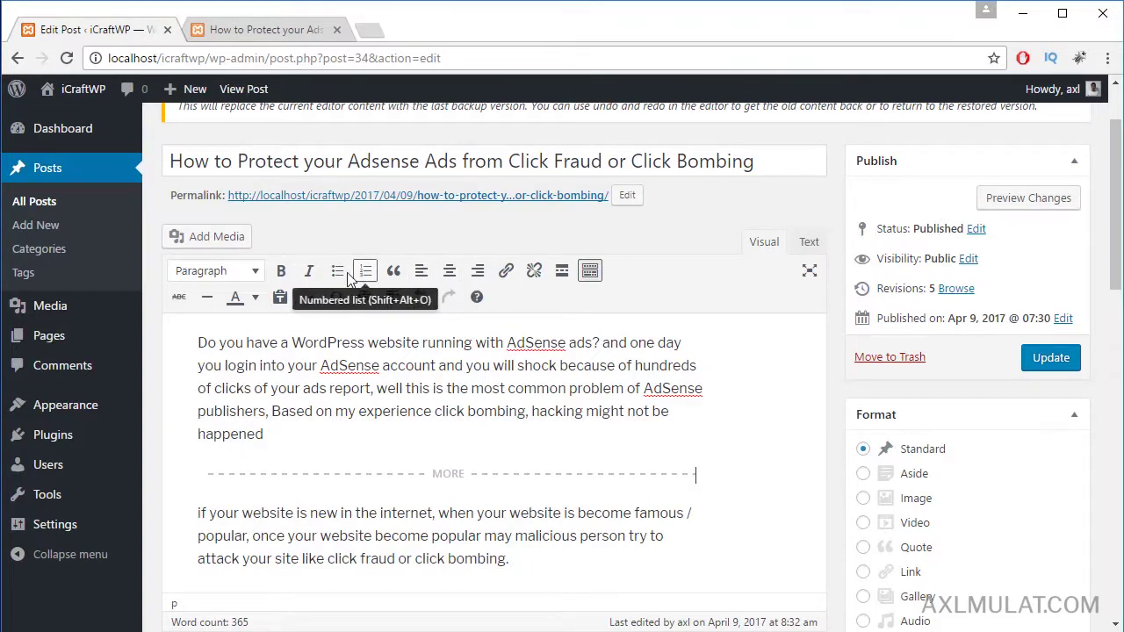
pyautogui.click(247, 278)
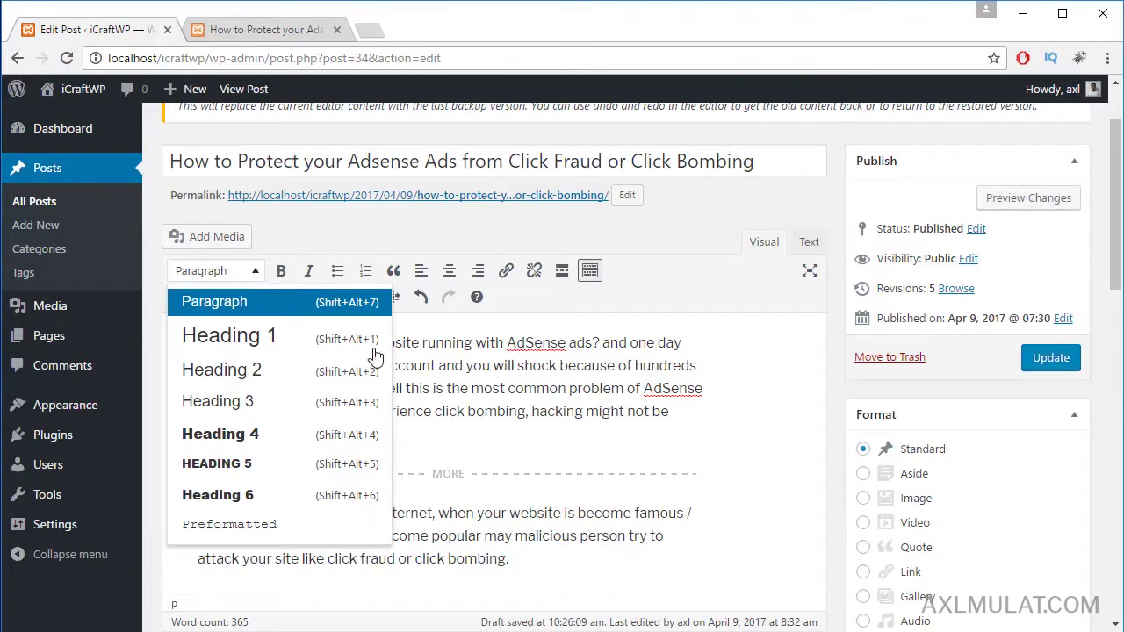
# Delete the [image] placeholders under items 1 (AICP) and 2 (Clickbomb-Protect), leaving empty lines.
pyautogui.click(533, 439)
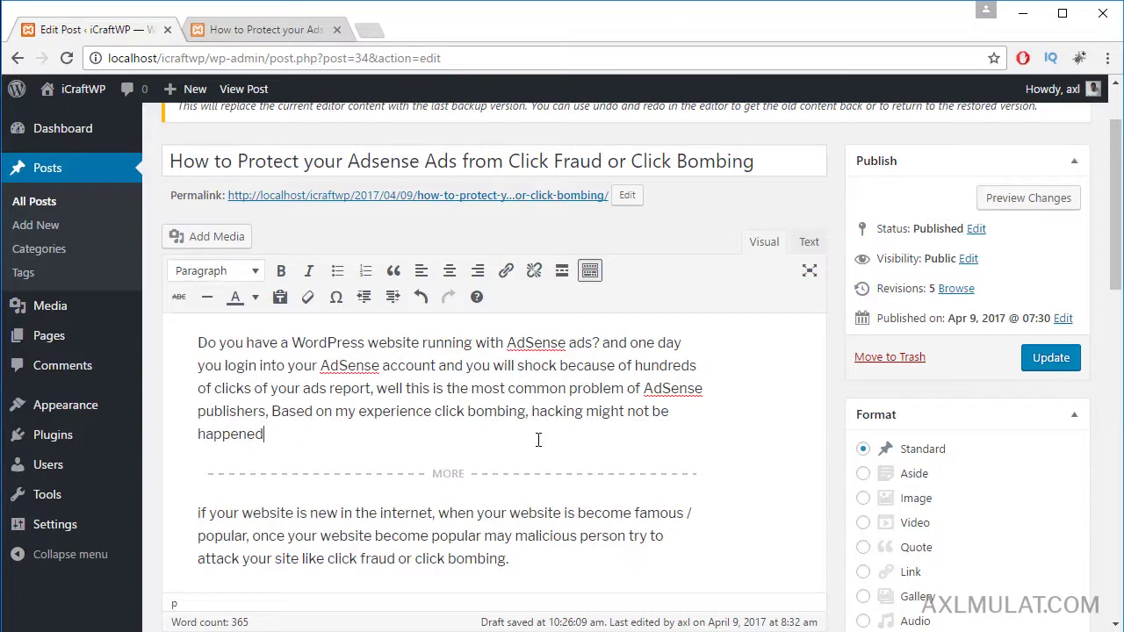
pyautogui.scroll(-3, 539, 439)
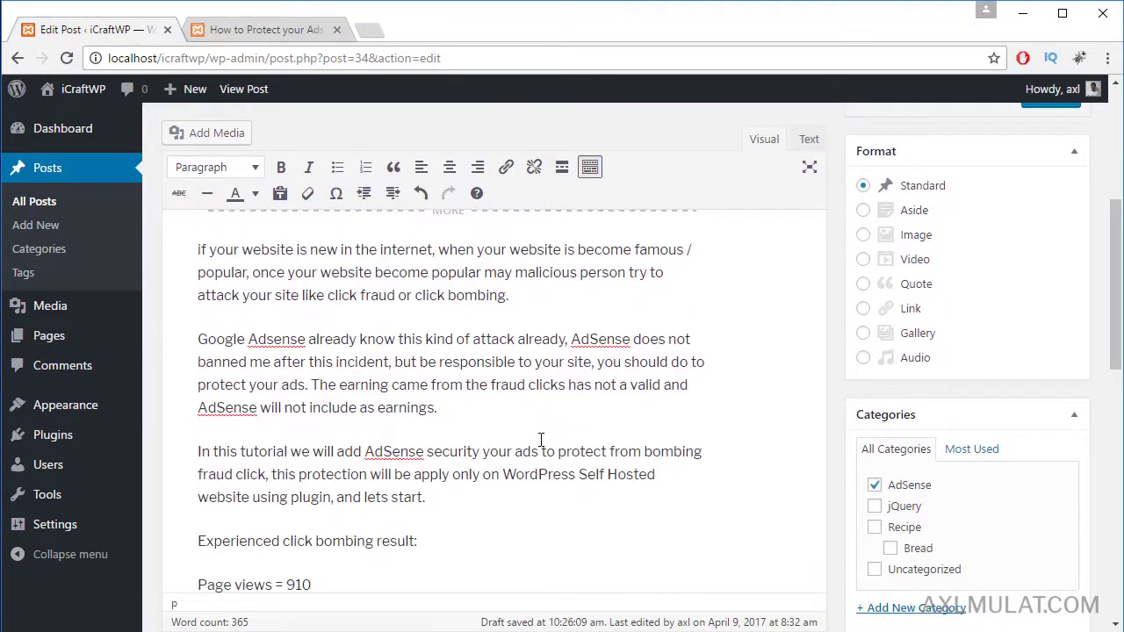
pyautogui.scroll(-3, 541, 439)
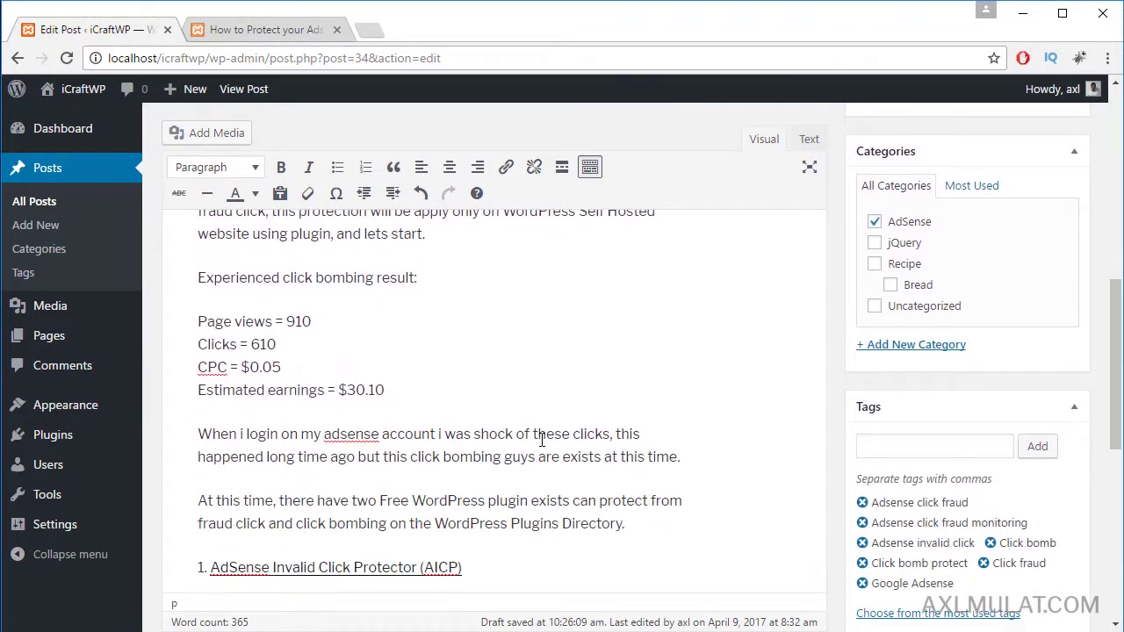
pyautogui.scroll(-2, 542, 439)
pyautogui.tripleClick(199, 436)
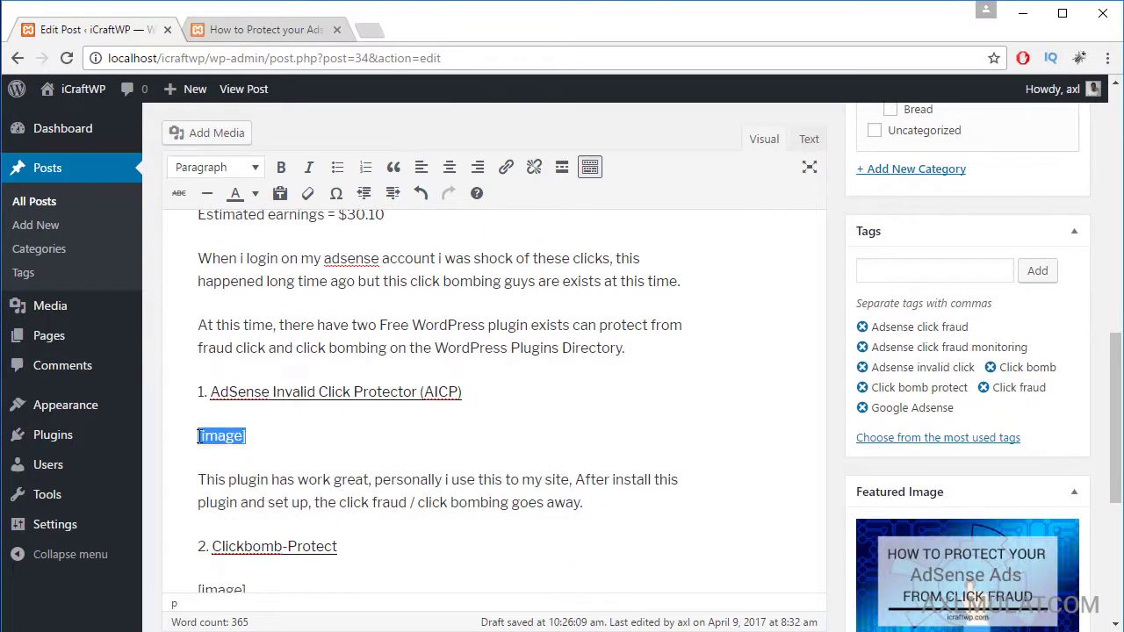
pyautogui.press('BackSpace')
pyautogui.scroll(-1, 264, 522)
pyautogui.moveTo(256, 504); pyautogui.dragTo(171, 506)
pyautogui.press('BackSpace')
pyautogui.click(247, 349)
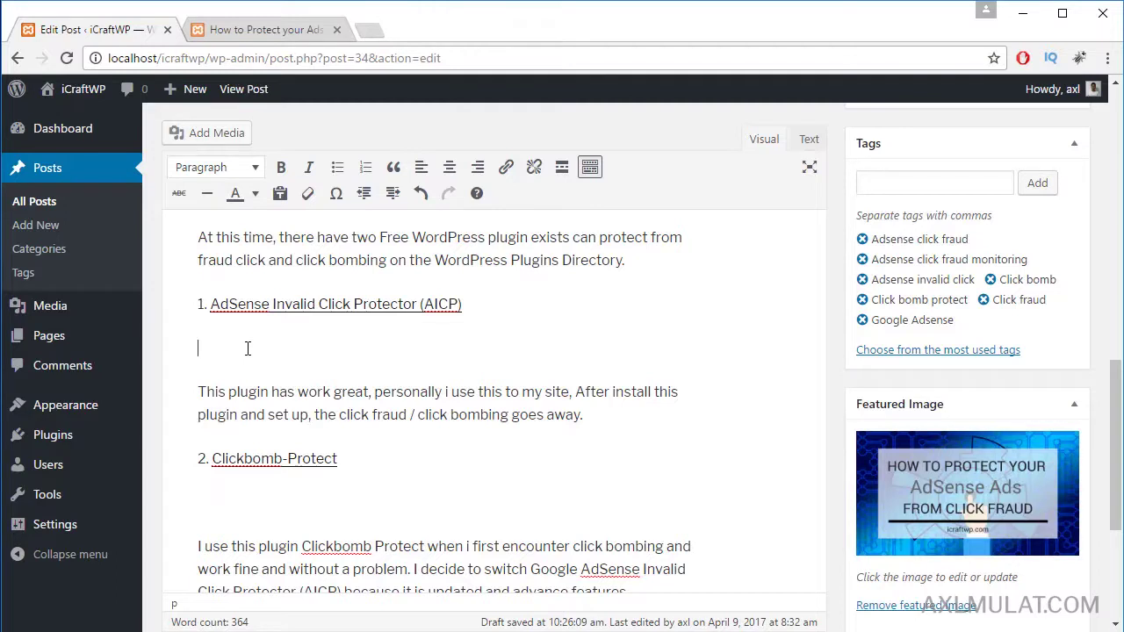
# Upload both plugin screenshots from the desktop and insert the AICP screenshot under item 1.
pyautogui.click(218, 141)
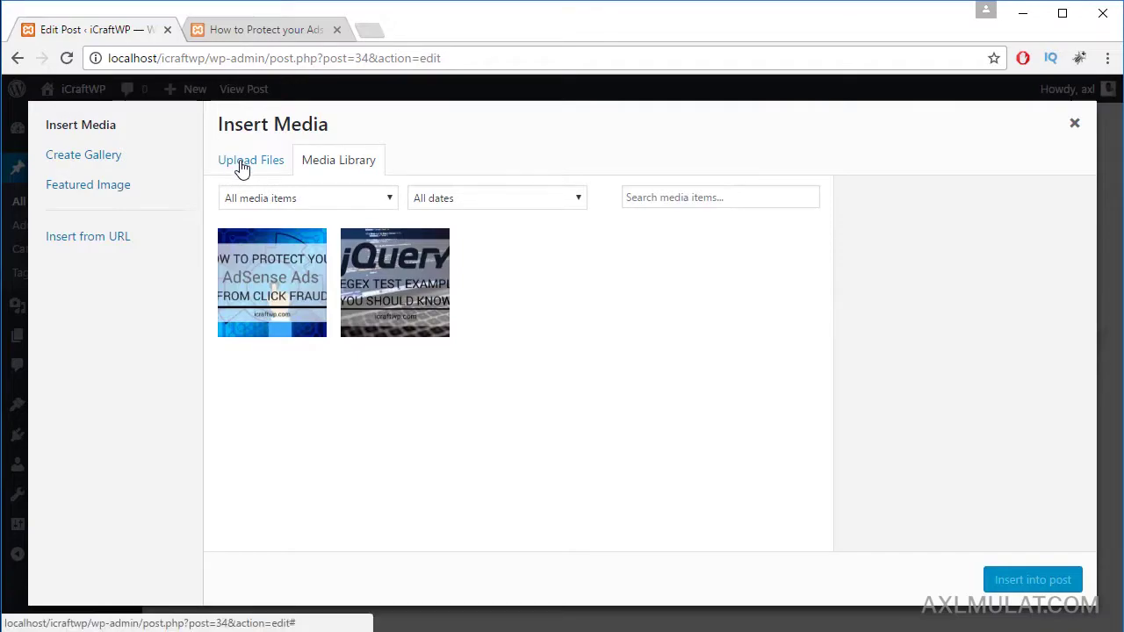
pyautogui.click(239, 163)
pyautogui.press('super+d')
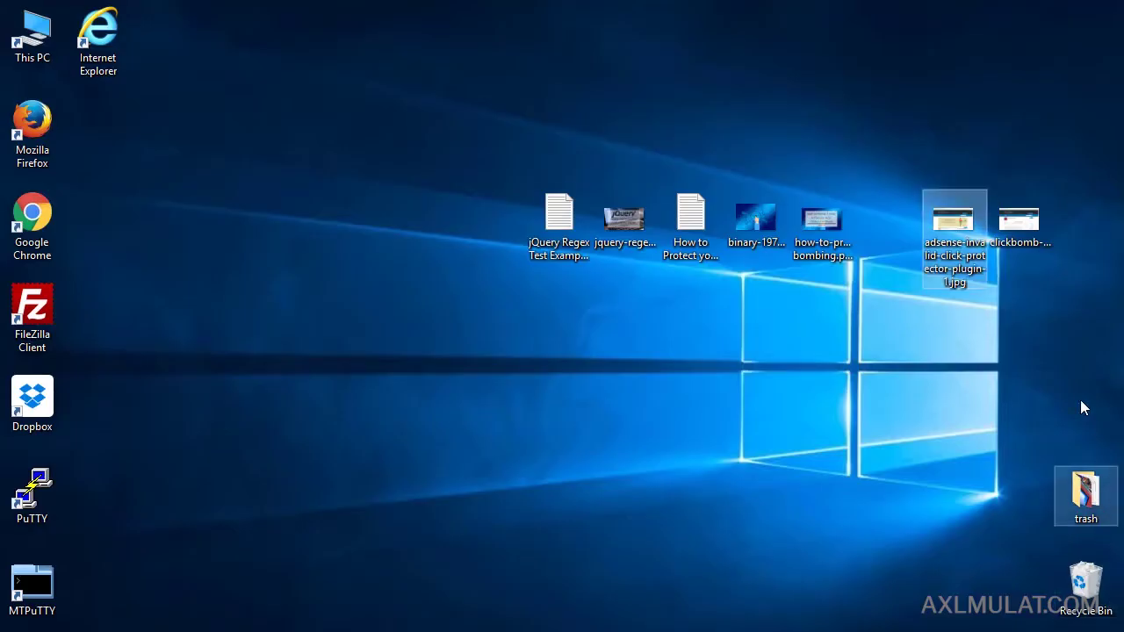
pyautogui.moveTo(1082, 174); pyautogui.dragTo(473, 352)
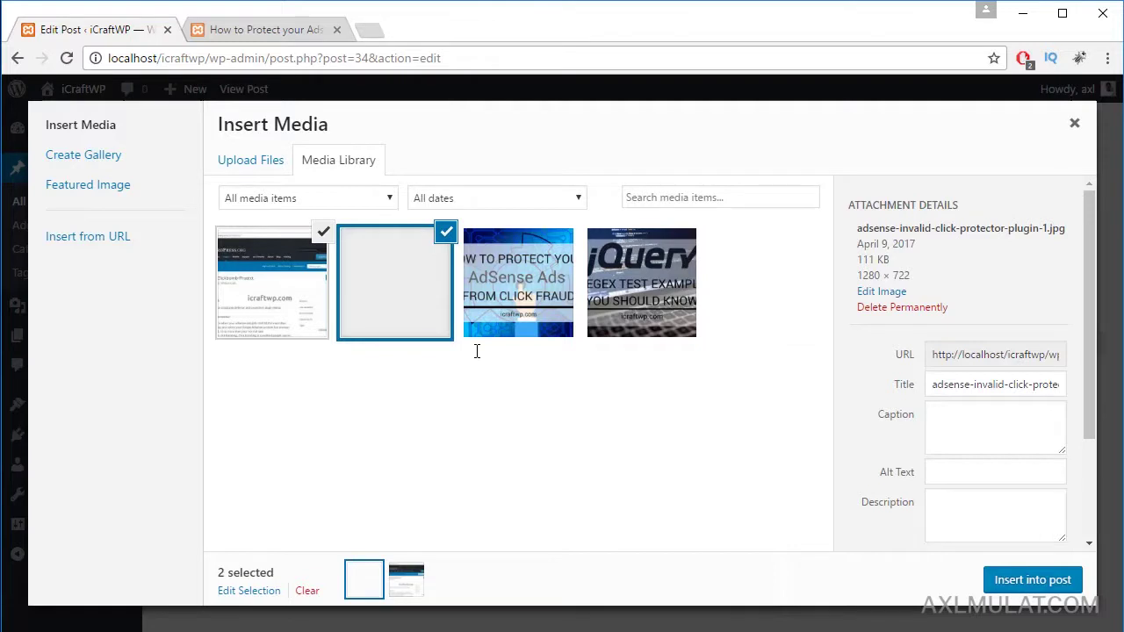
pyautogui.click(284, 299)
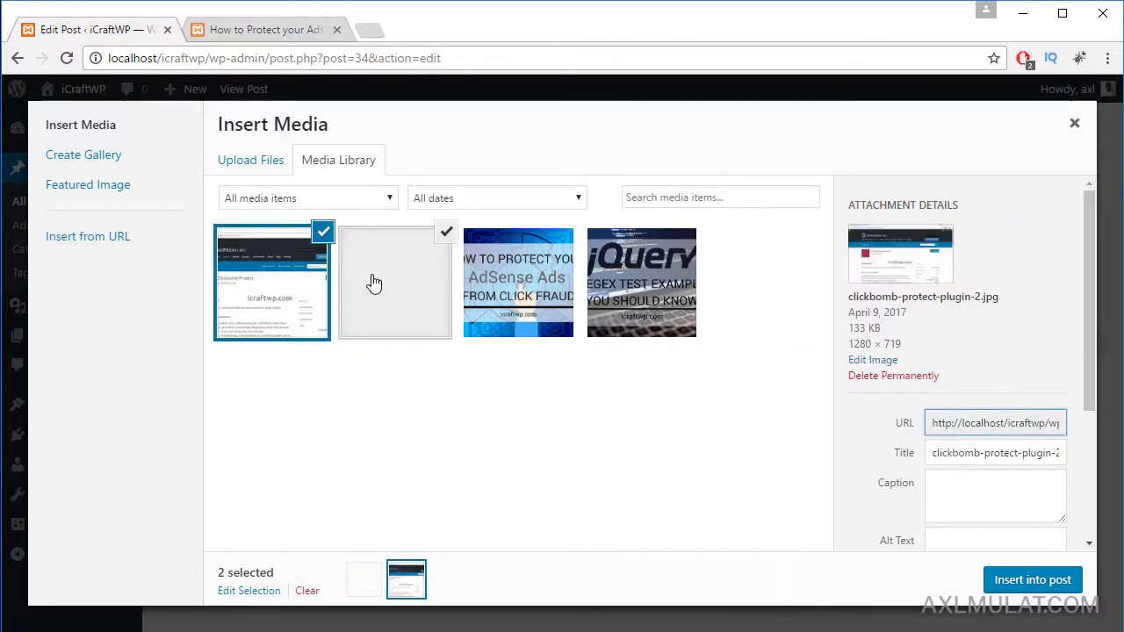
pyautogui.click(395, 279)
pyautogui.click(324, 233)
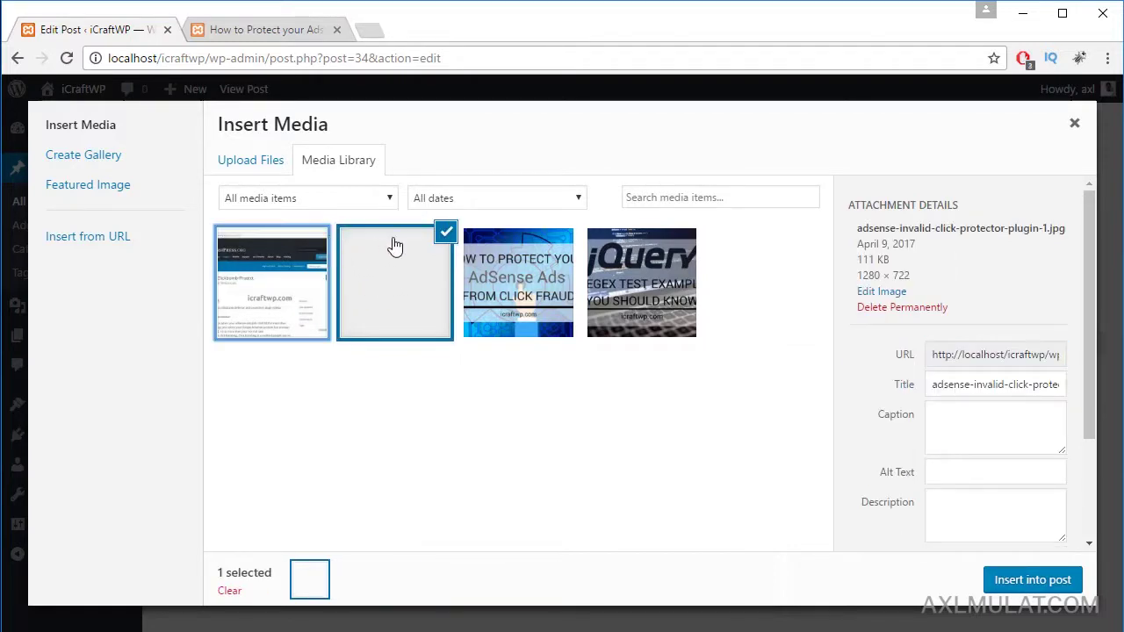
pyautogui.click(414, 281)
pyautogui.click(416, 286)
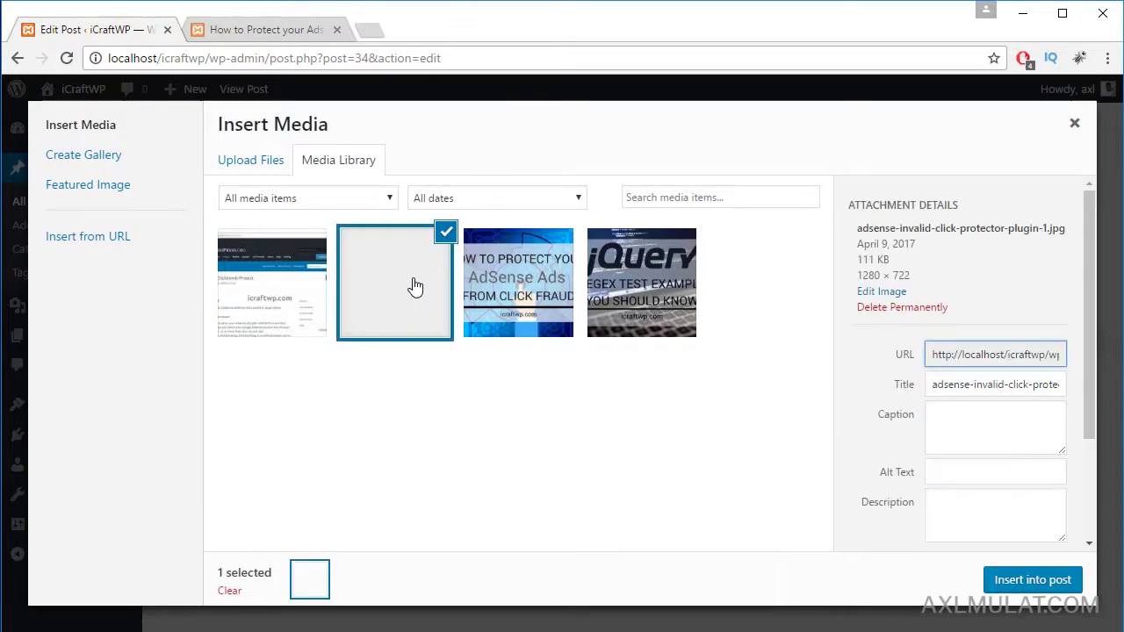
pyautogui.click(1041, 590)
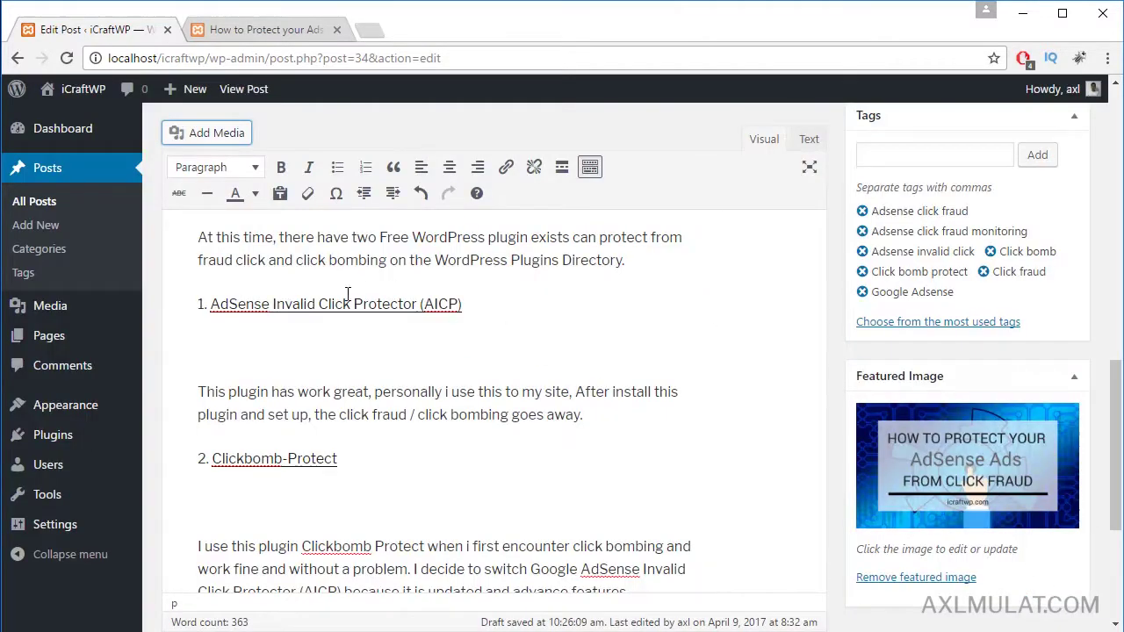
# Insert clickbomb-protect-plugin-2.jpg on the empty line below the Clickbomb-Protect heading.
pyautogui.click(255, 505)
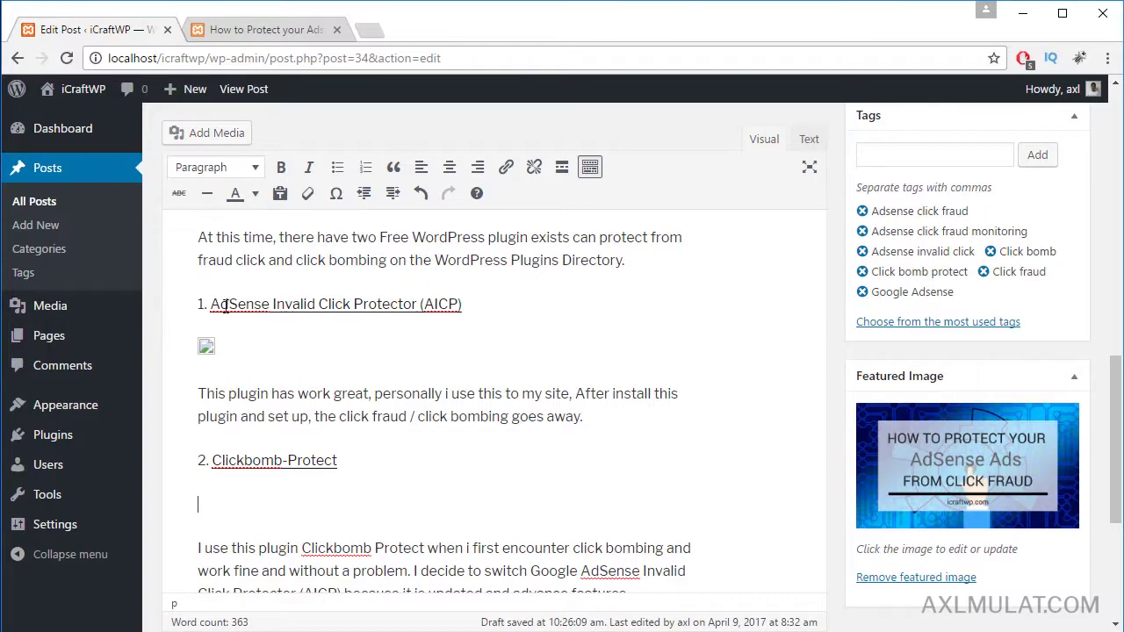
pyautogui.click(218, 135)
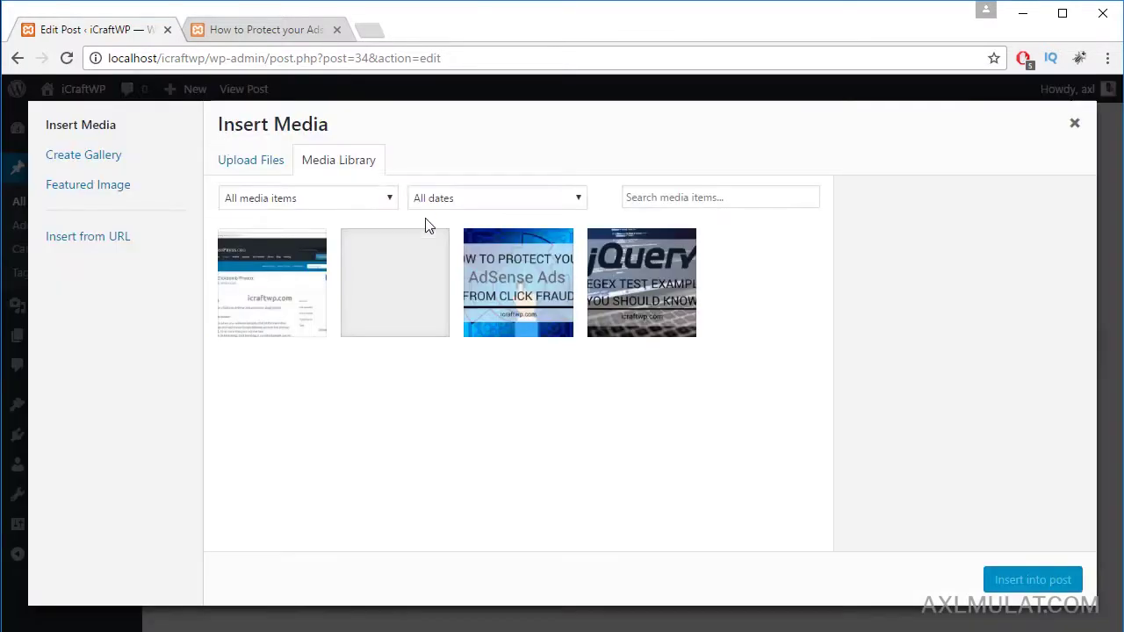
pyautogui.click(289, 299)
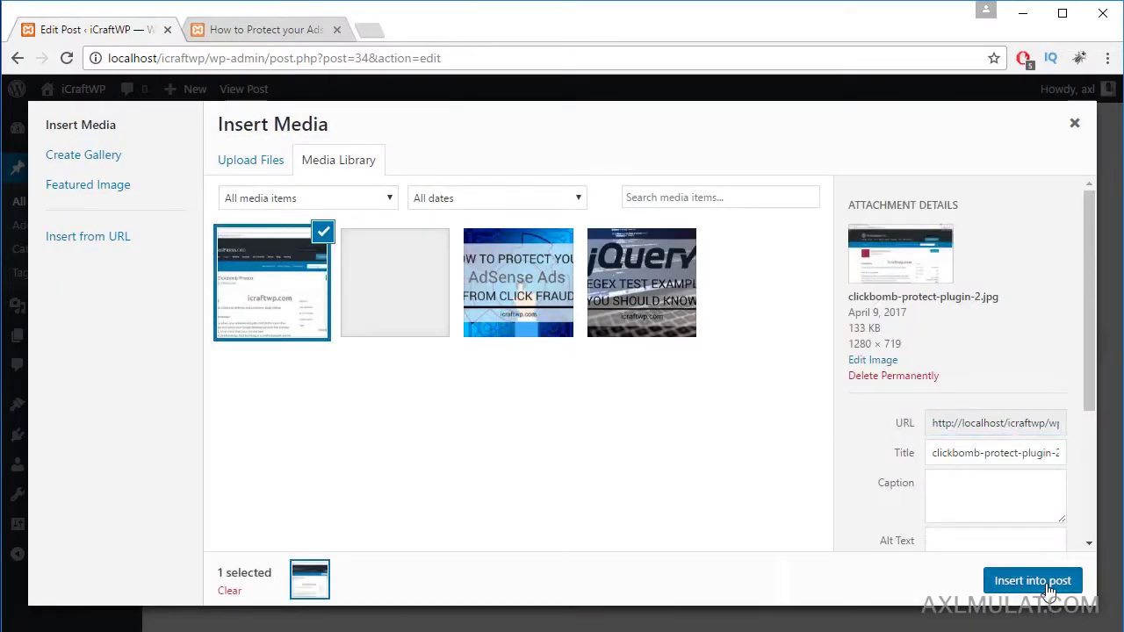
pyautogui.click(1032, 580)
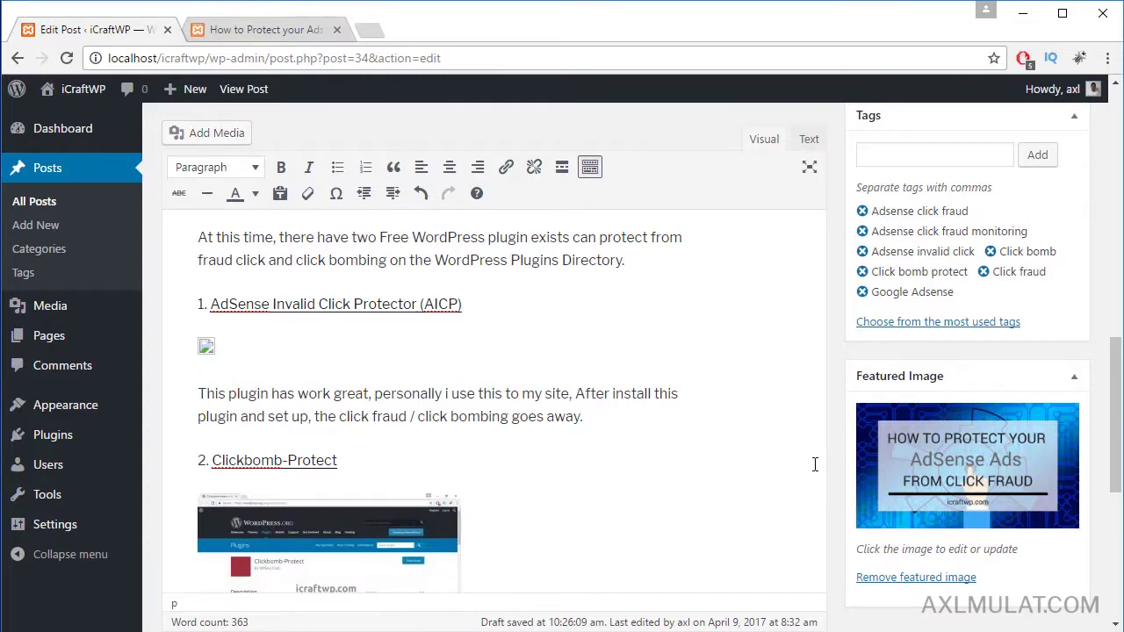
pyautogui.scroll(6, 815, 466)
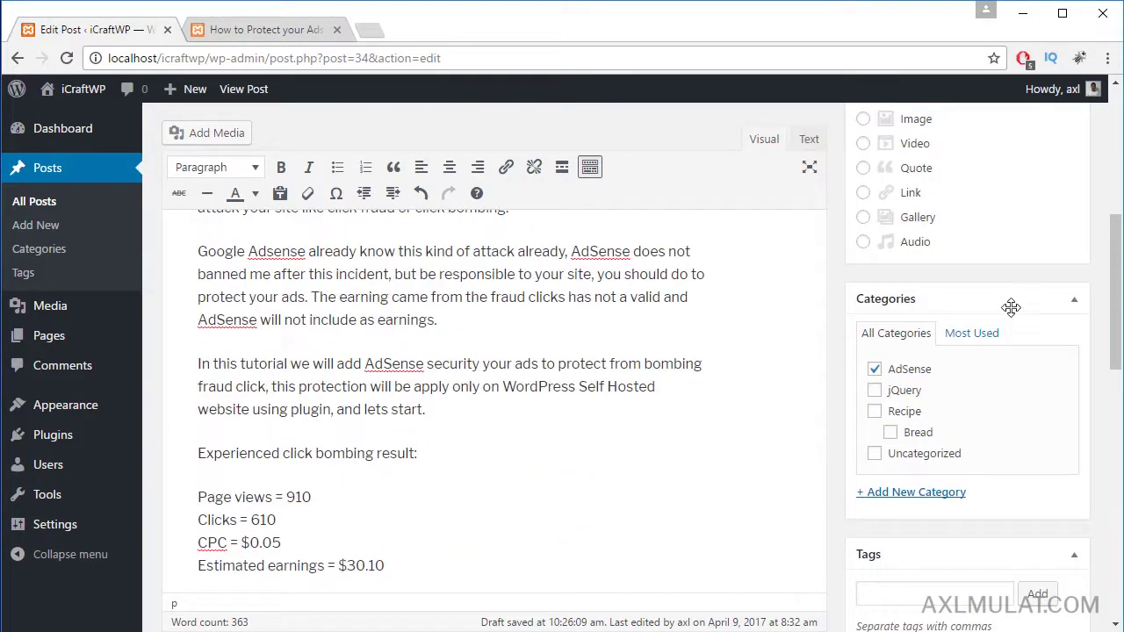
# Update the post, reload the live page to confirm both screenshots appear, then return to the editor.
pyautogui.scroll(2, 1021, 362)
pyautogui.click(1051, 241)
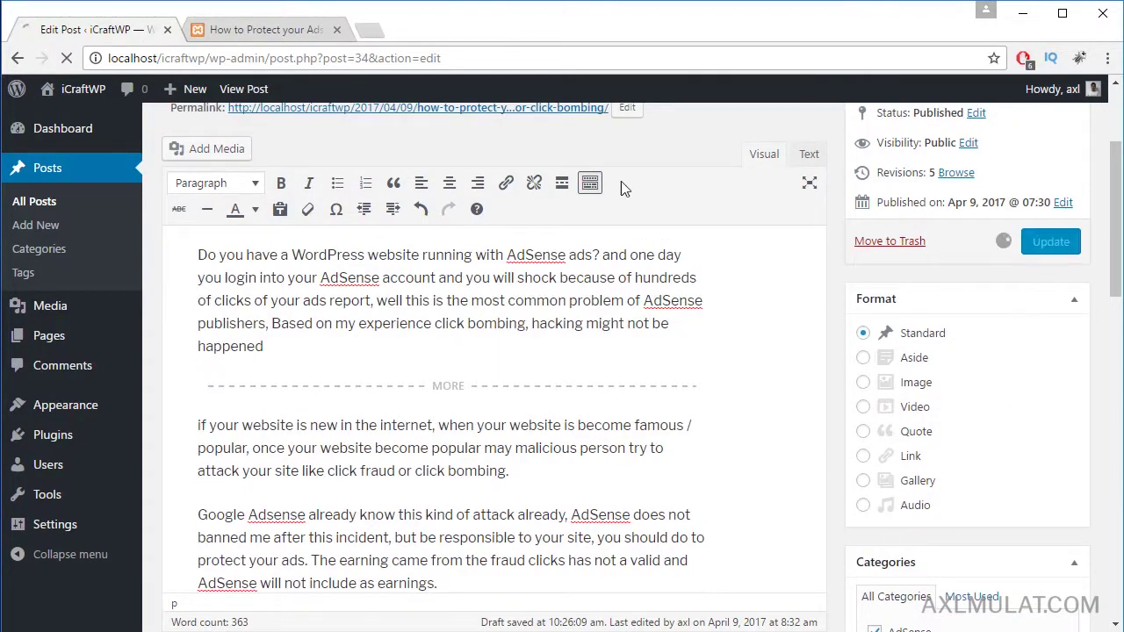
pyautogui.click(260, 29)
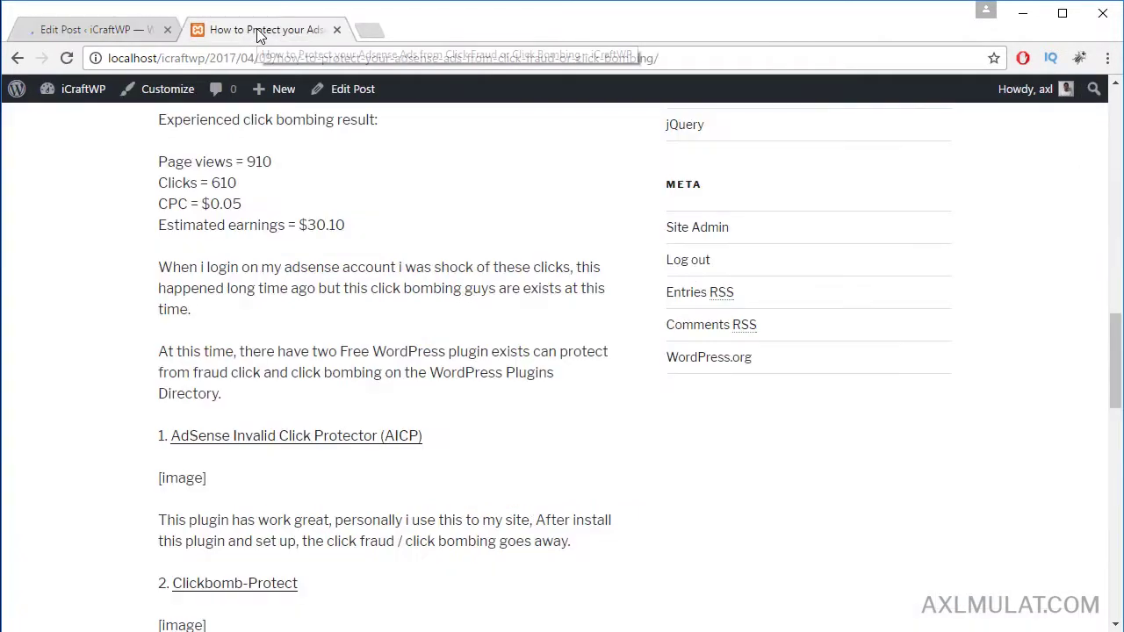
pyautogui.click(313, 57)
pyautogui.press('Return')
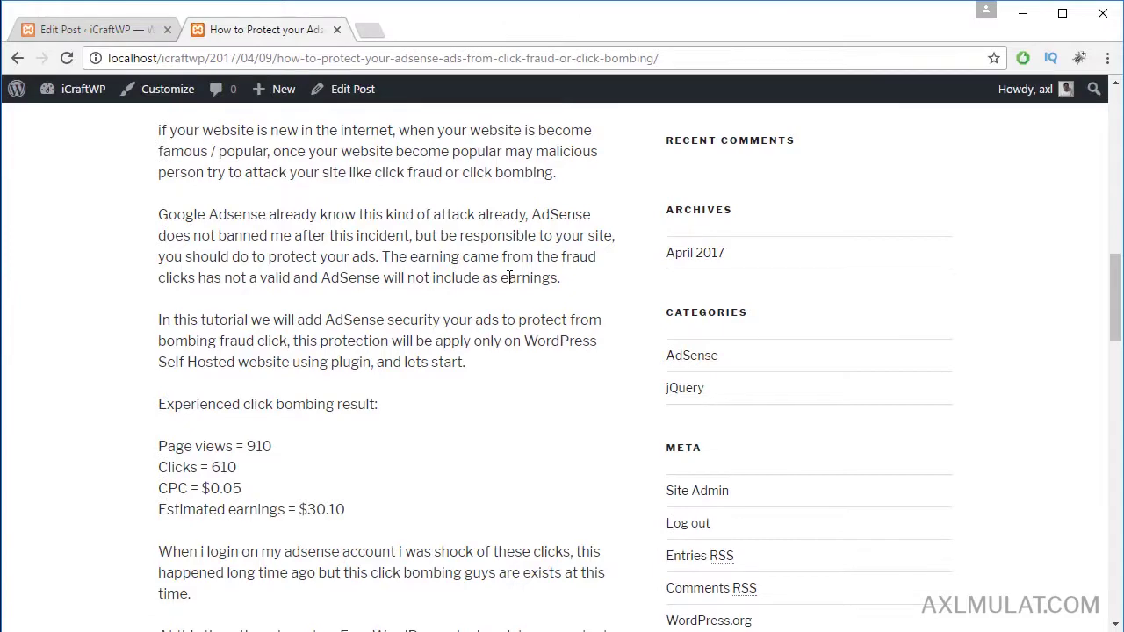
pyautogui.scroll(-4, 509, 277)
pyautogui.scroll(-1, 509, 278)
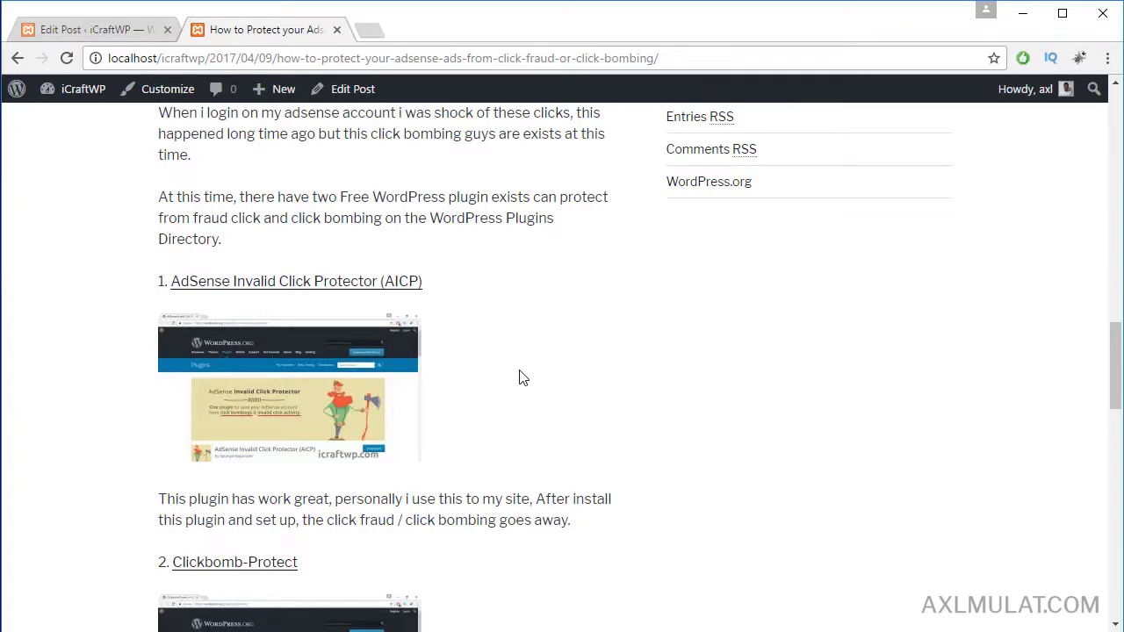
pyautogui.click(66, 28)
# Open Image Details for the AICP screenshot, currently Medium 300 × 169 with no alignment.
pyautogui.scroll(-8, 539, 289)
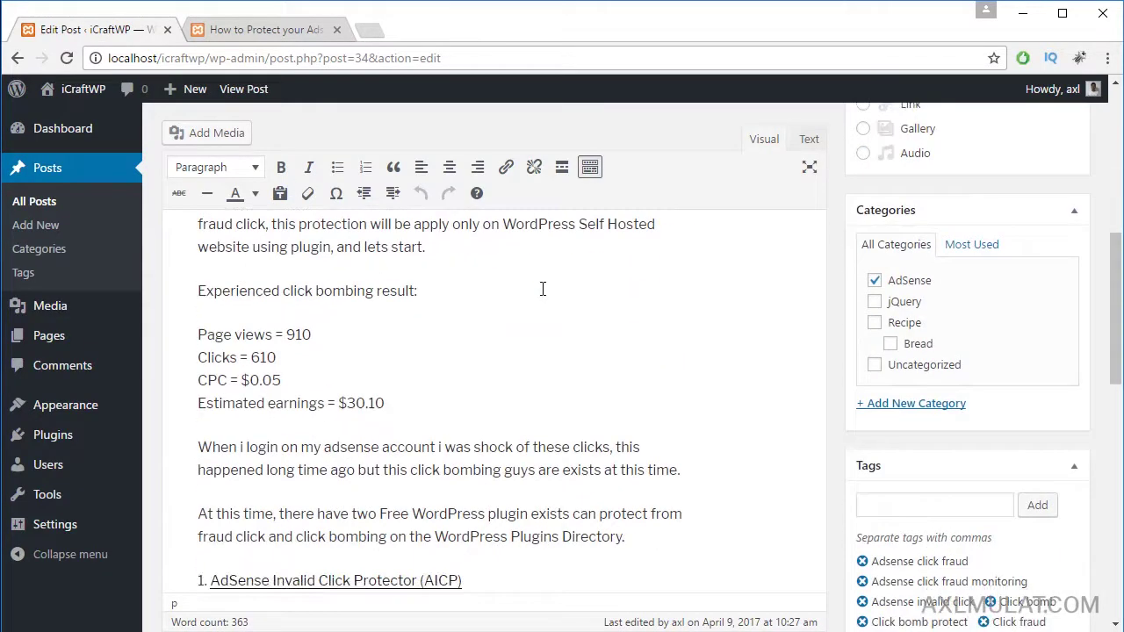
pyautogui.scroll(-1, 538, 293)
pyautogui.click(429, 328)
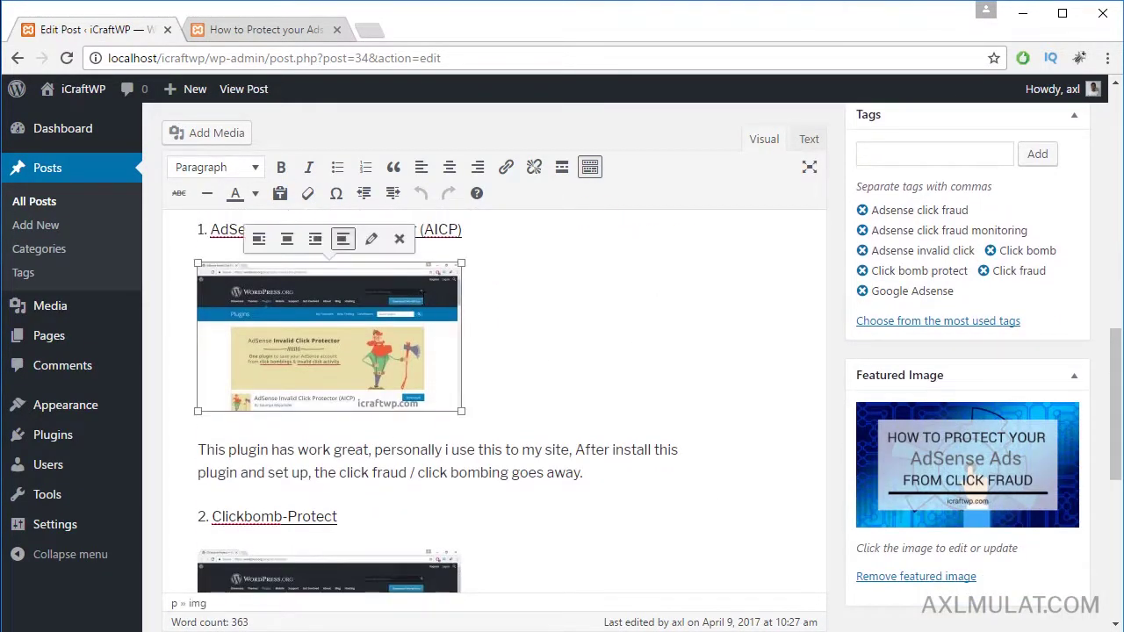
pyautogui.click(371, 239)
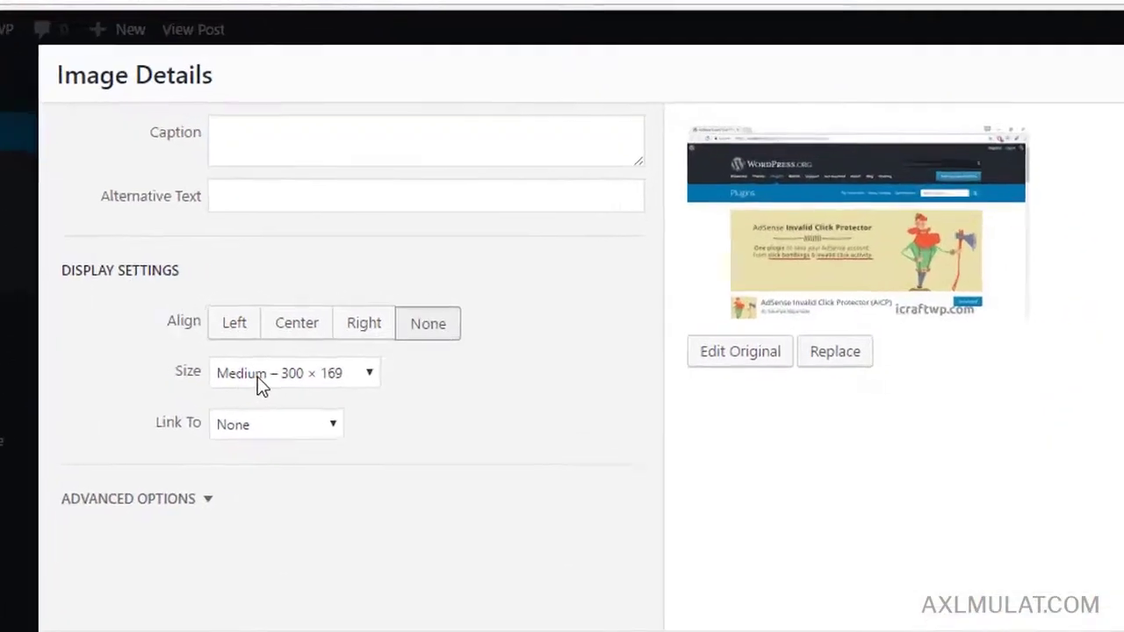
# Set the AICP screenshot to Full Size 1280 × 722 with alignment None.
pyautogui.click(295, 359)
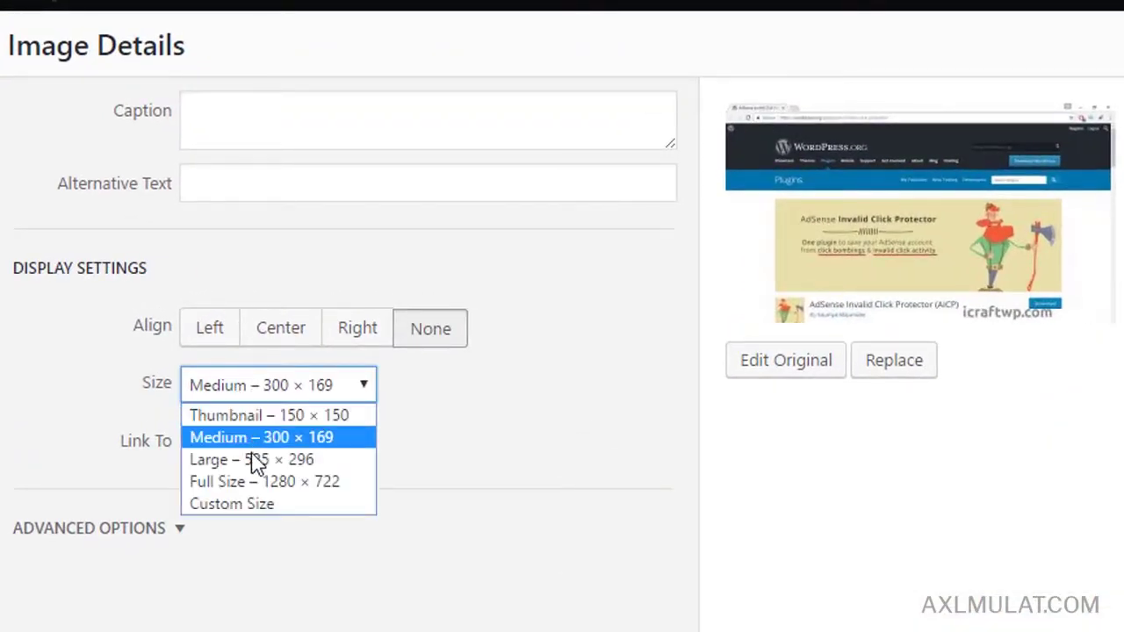
pyautogui.press('Escape')
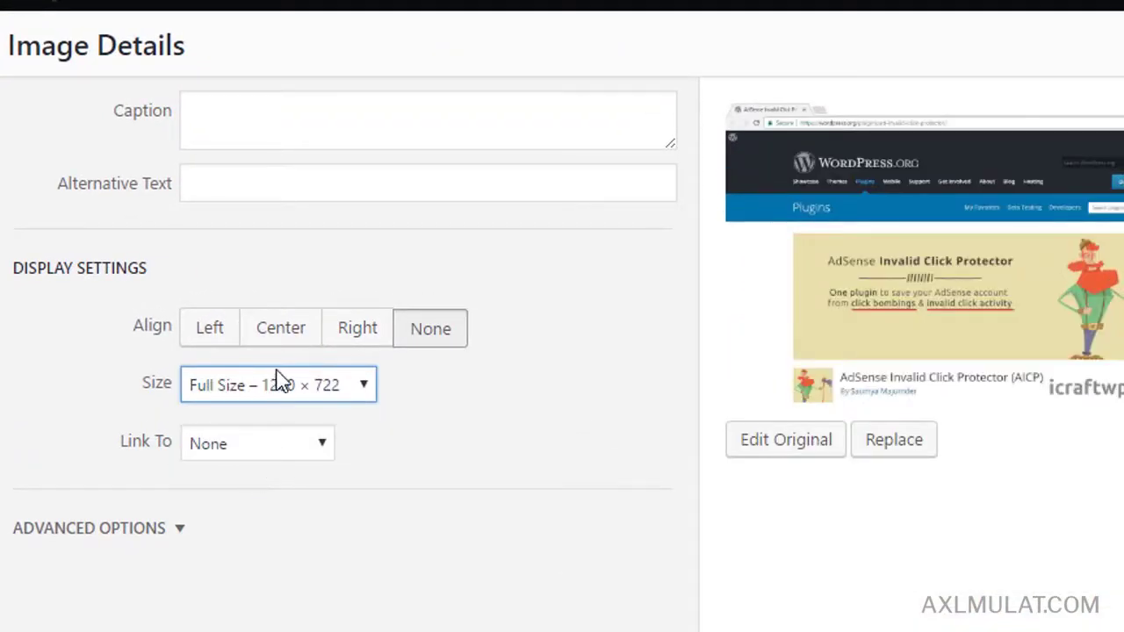
pyautogui.click(277, 383)
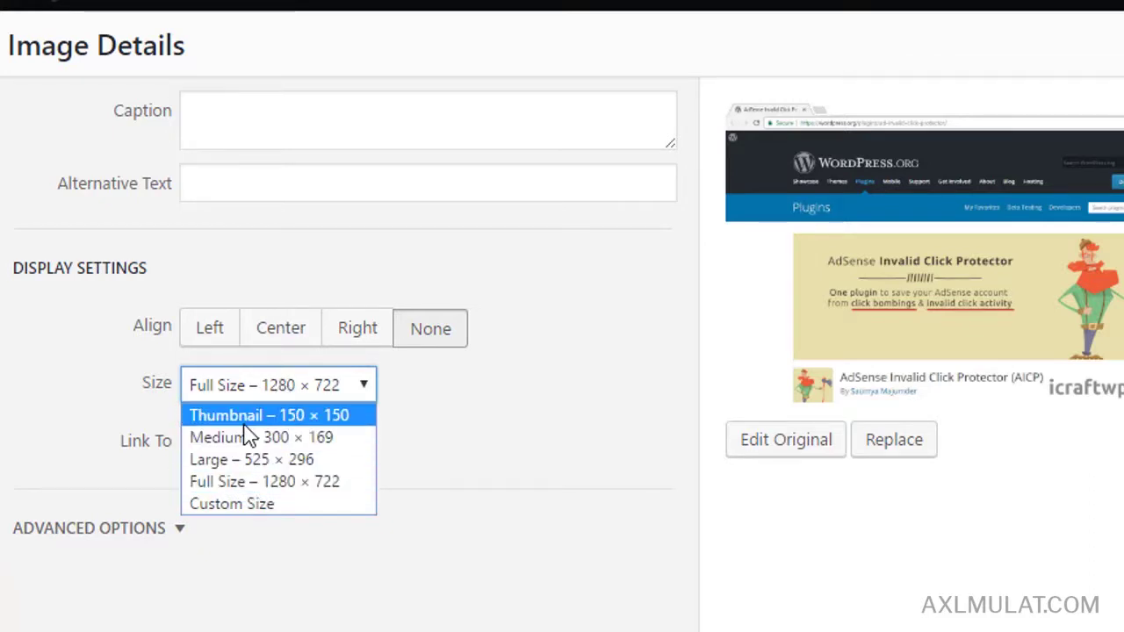
pyautogui.click(248, 490)
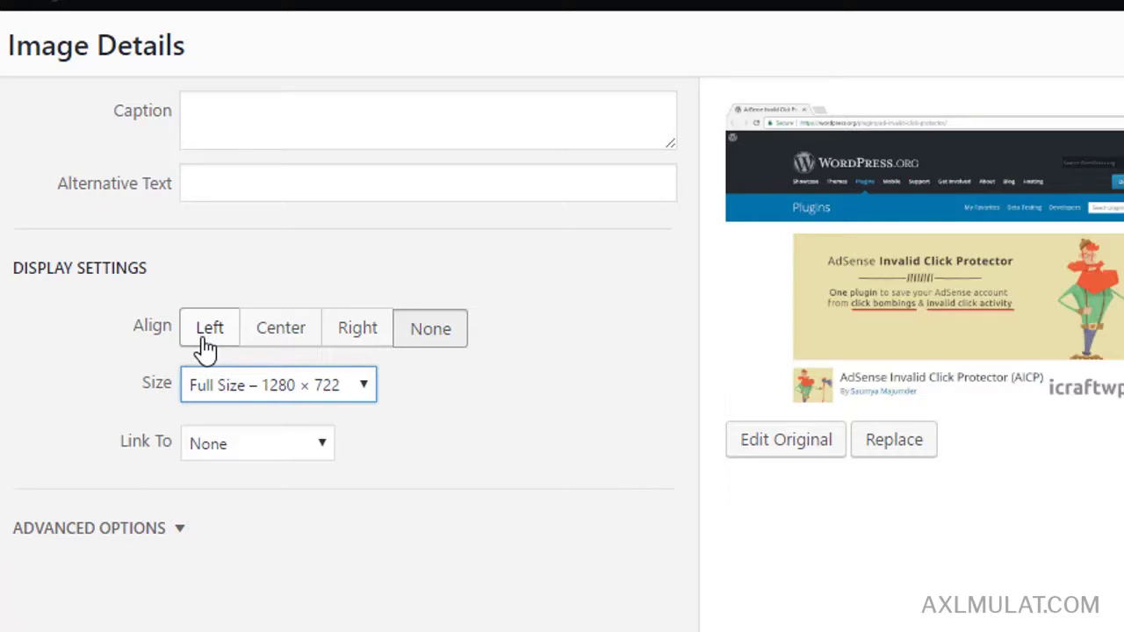
pyautogui.click(293, 349)
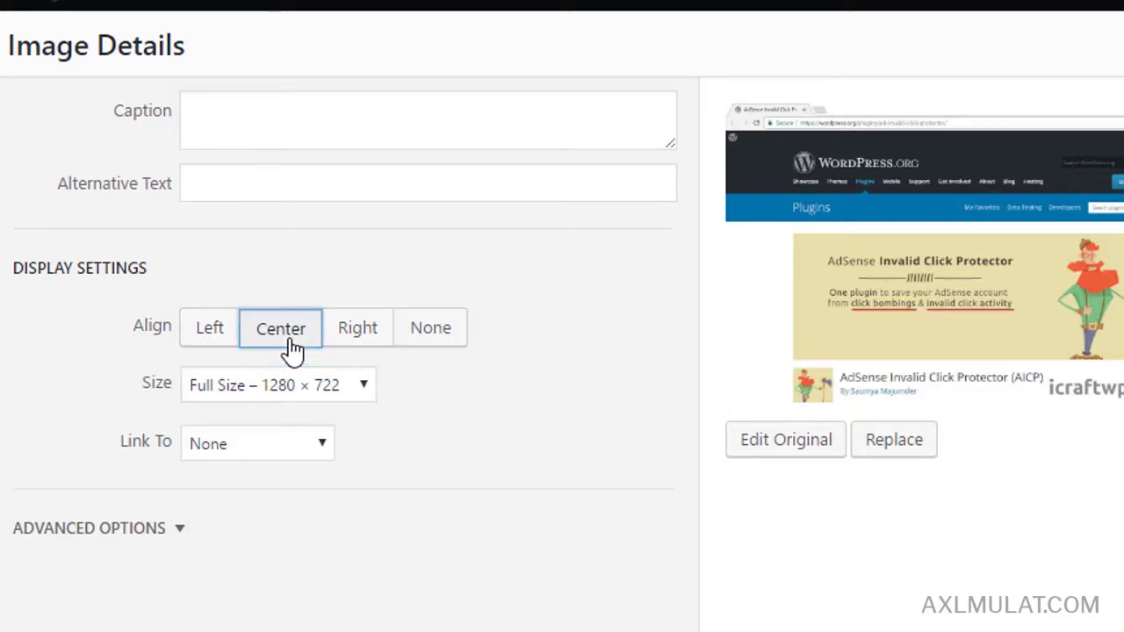
pyautogui.click(364, 350)
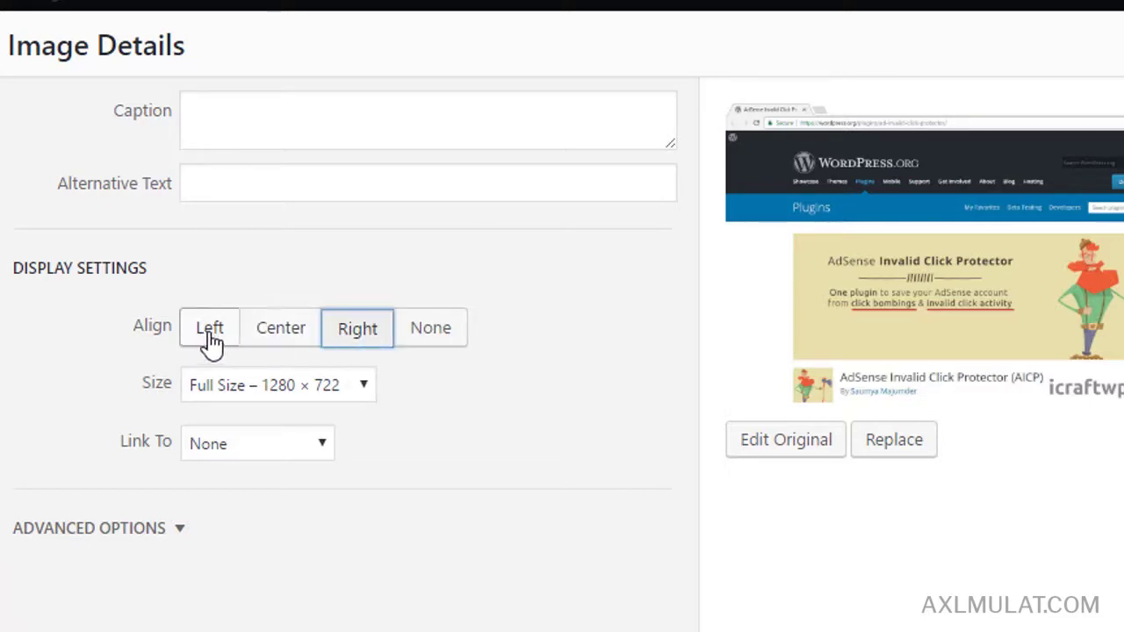
pyautogui.click(434, 340)
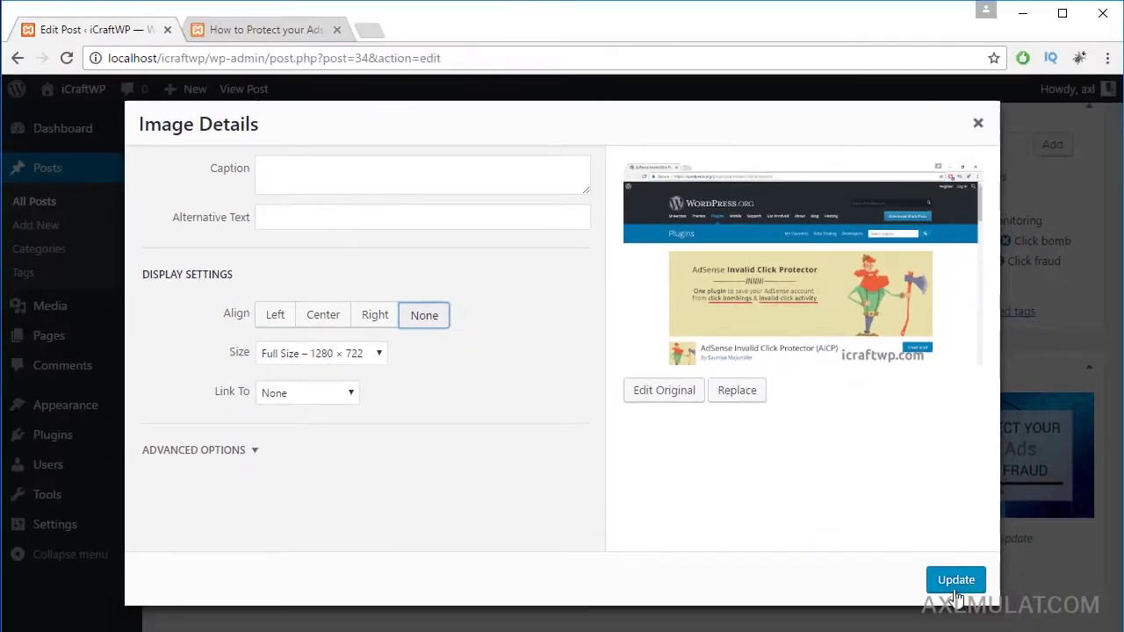
pyautogui.click(956, 580)
# Set the Clickbomb-Protect screenshot to Full Size 1280 × 719.
pyautogui.scroll(-1, 654, 392)
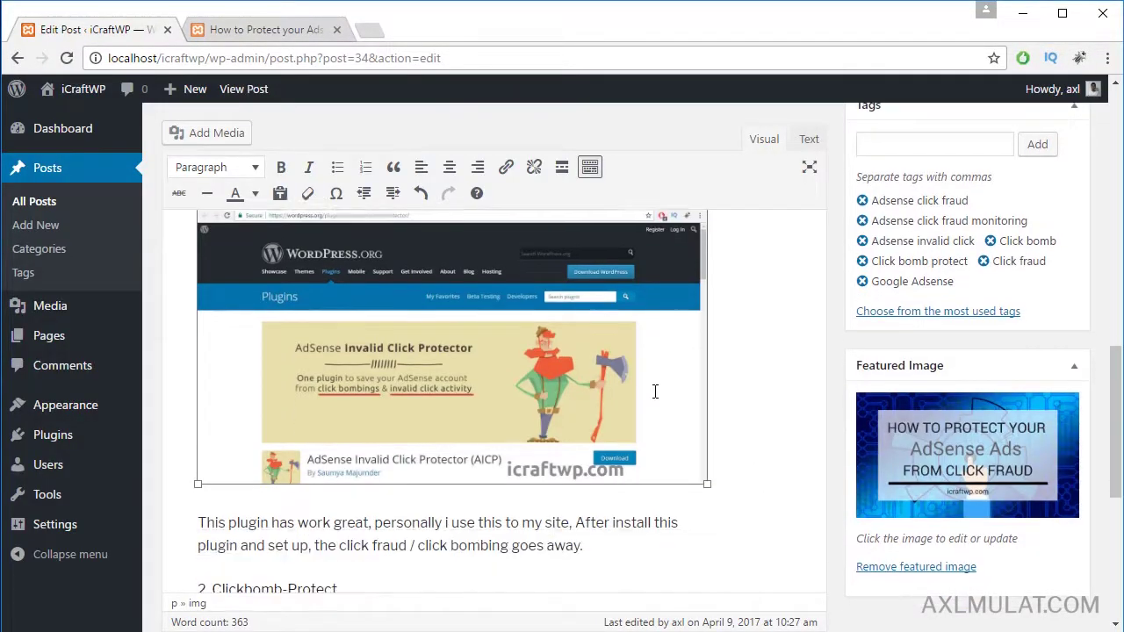
pyautogui.scroll(-2, 654, 391)
pyautogui.click(371, 468)
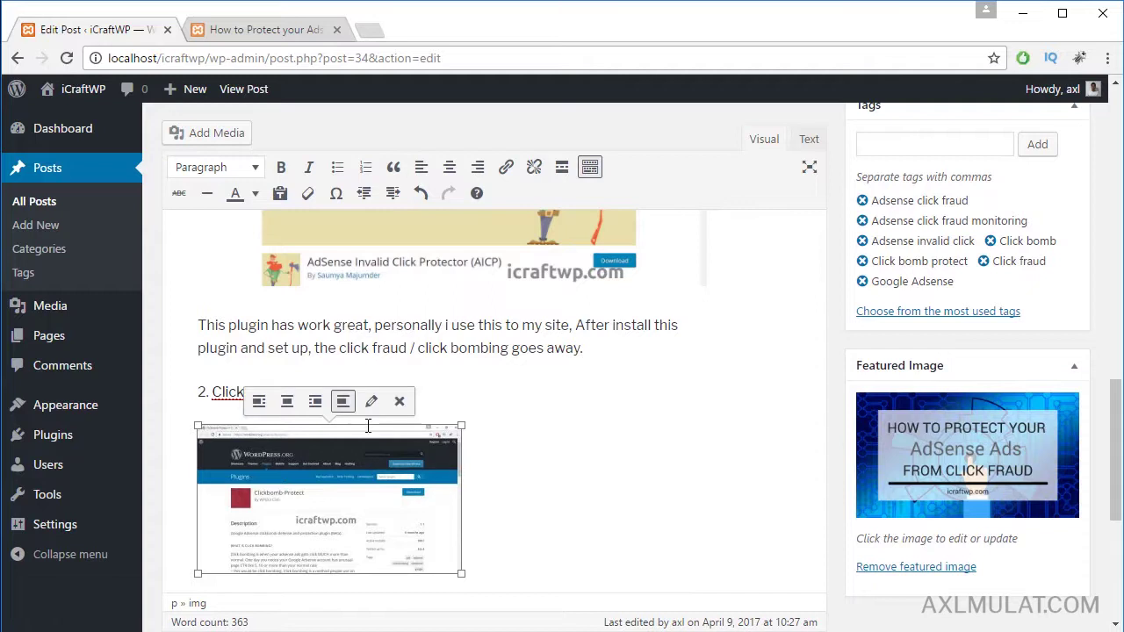
pyautogui.click(372, 401)
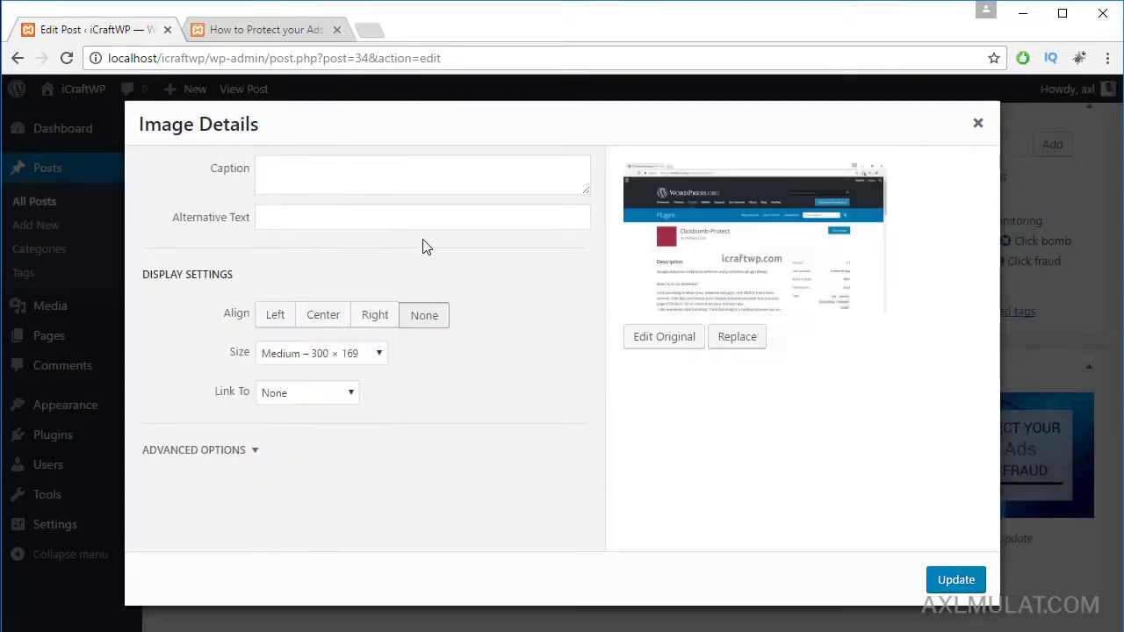
pyautogui.click(332, 356)
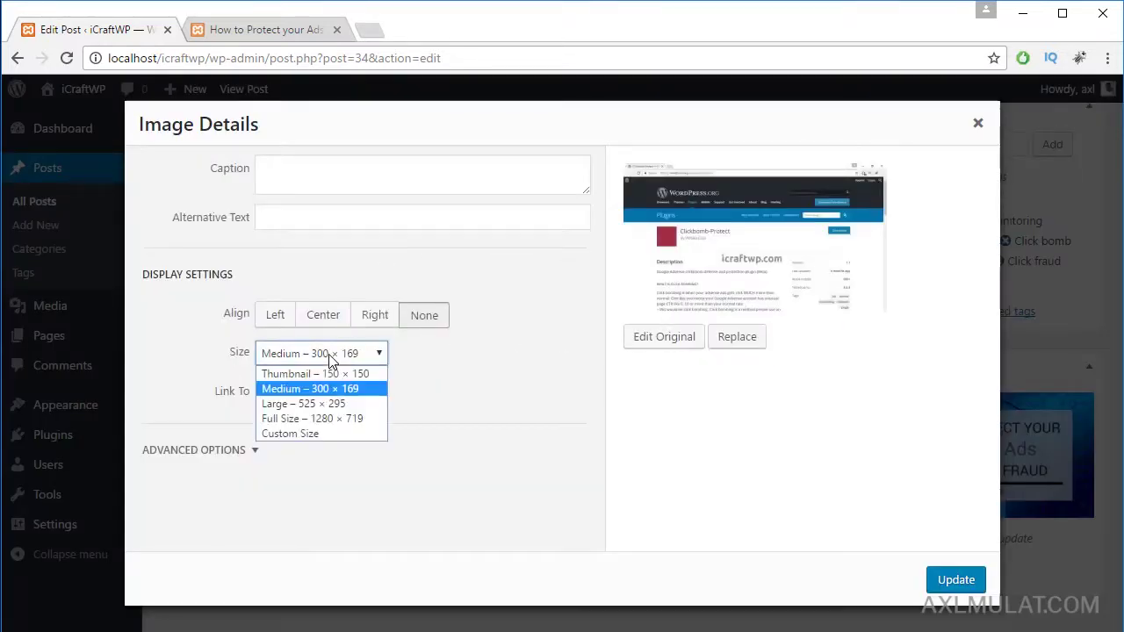
pyautogui.click(312, 418)
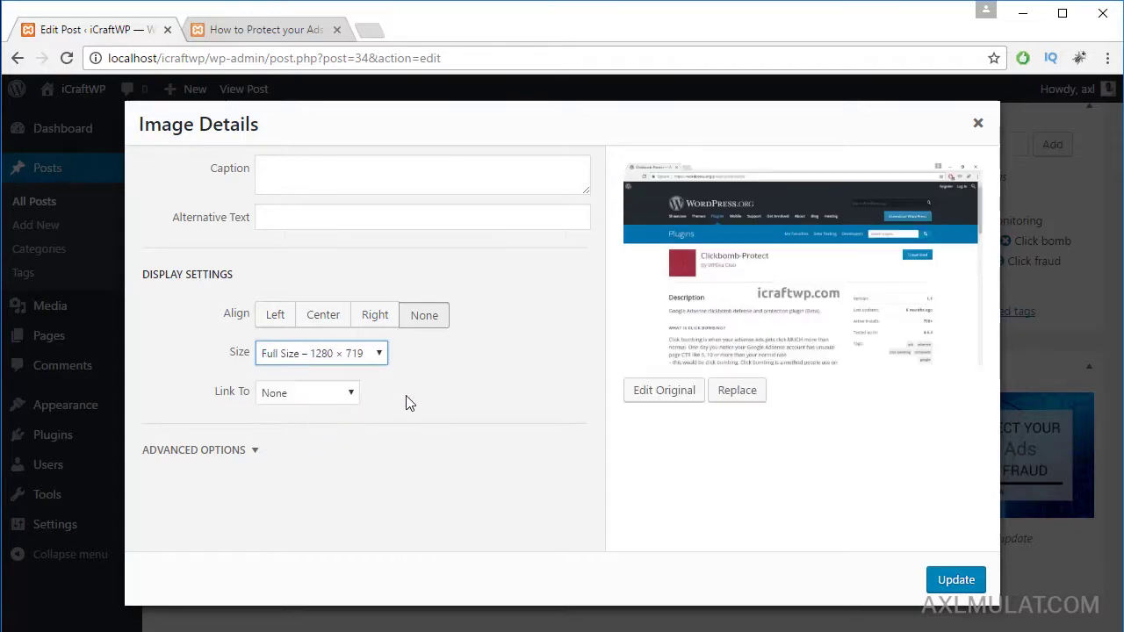
pyautogui.click(932, 578)
pyautogui.scroll(-4, 550, 329)
pyautogui.scroll(8, 551, 328)
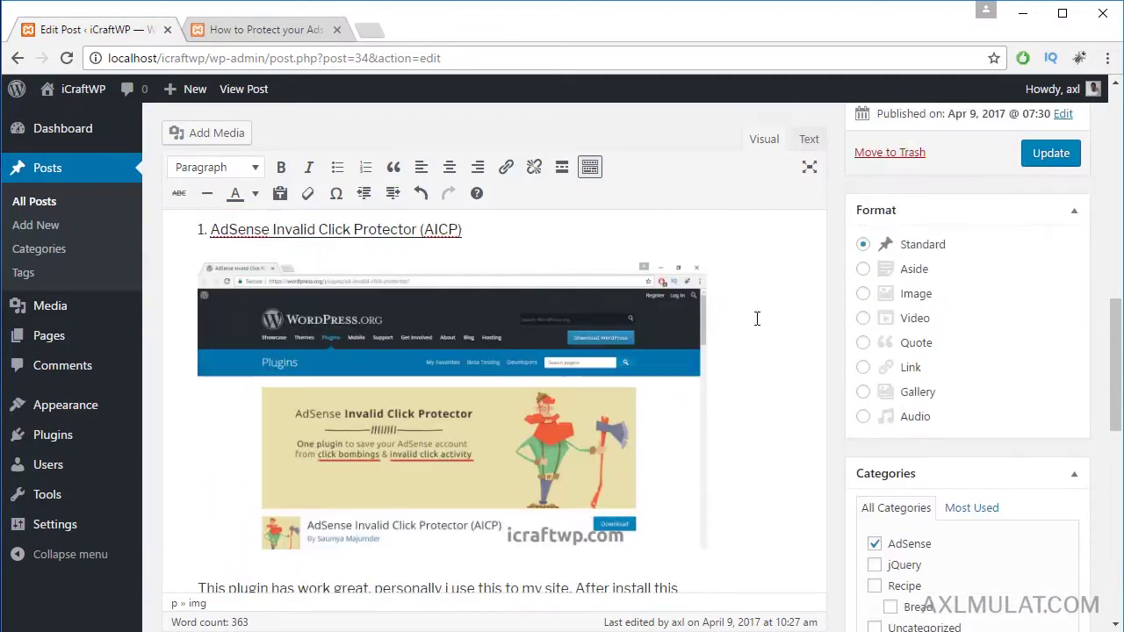
# Update the post and reload the live page to check the full-size screenshots, then return to the editor.
pyautogui.click(1058, 156)
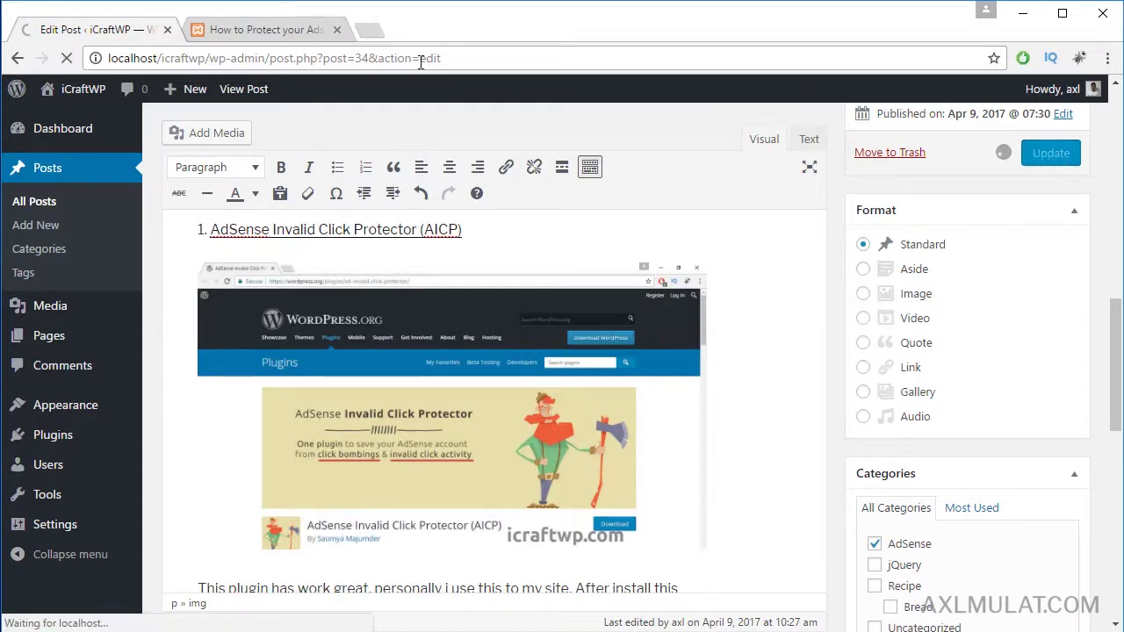
pyautogui.click(289, 30)
pyautogui.click(302, 63)
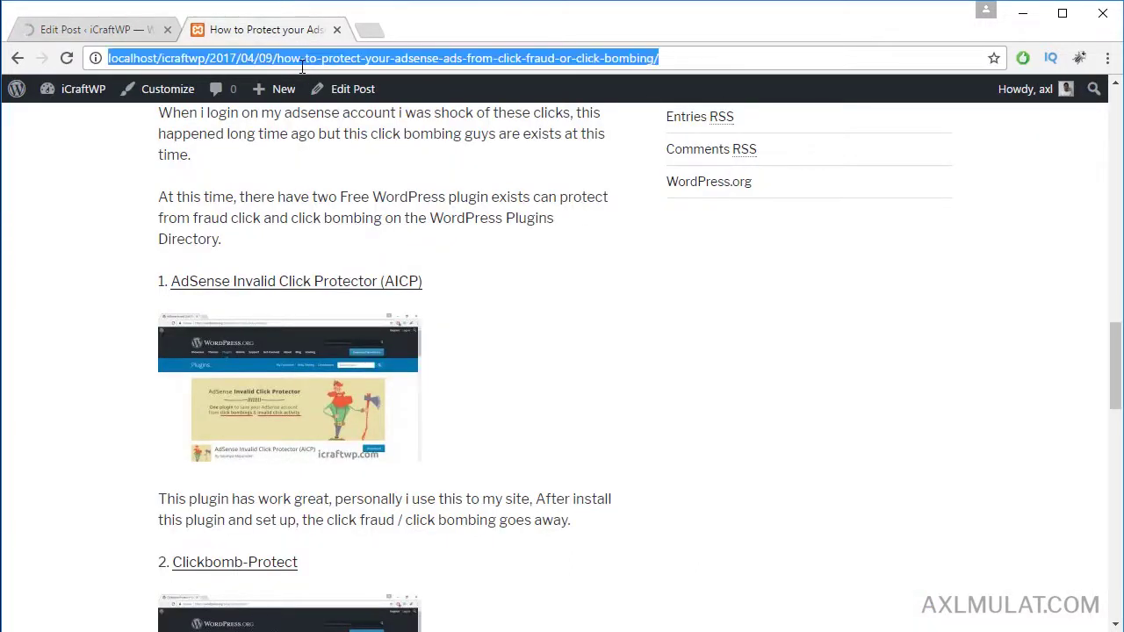
pyautogui.press('Return')
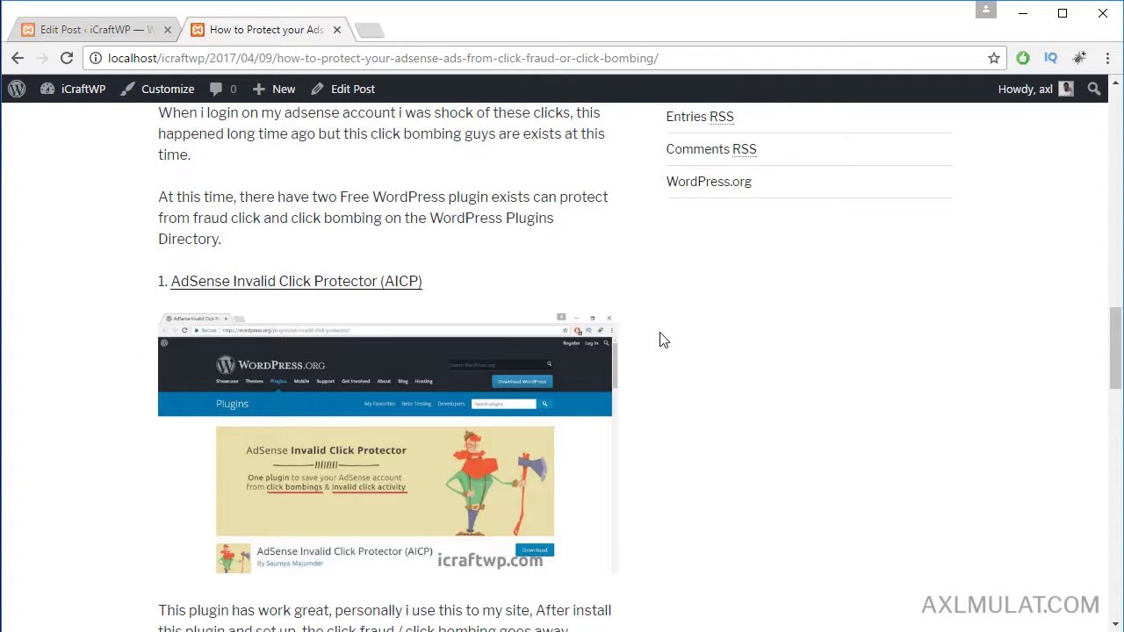
pyautogui.click(72, 31)
pyautogui.scroll(-3, 606, 376)
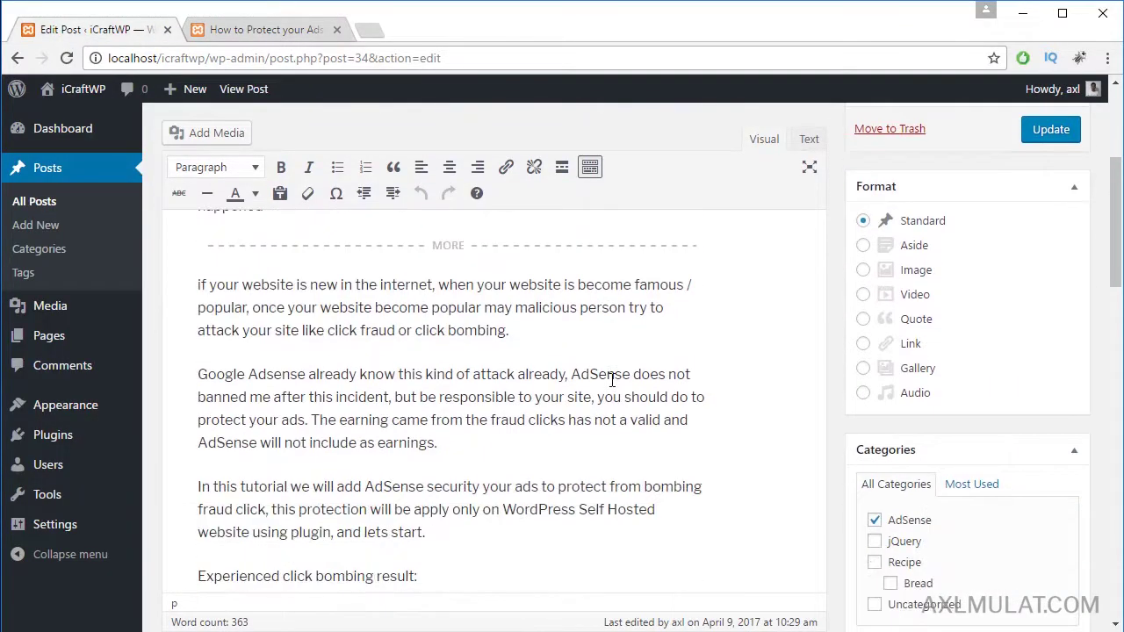
# Link the AICP screenshot to its Media File.
pyautogui.scroll(-7, 612, 378)
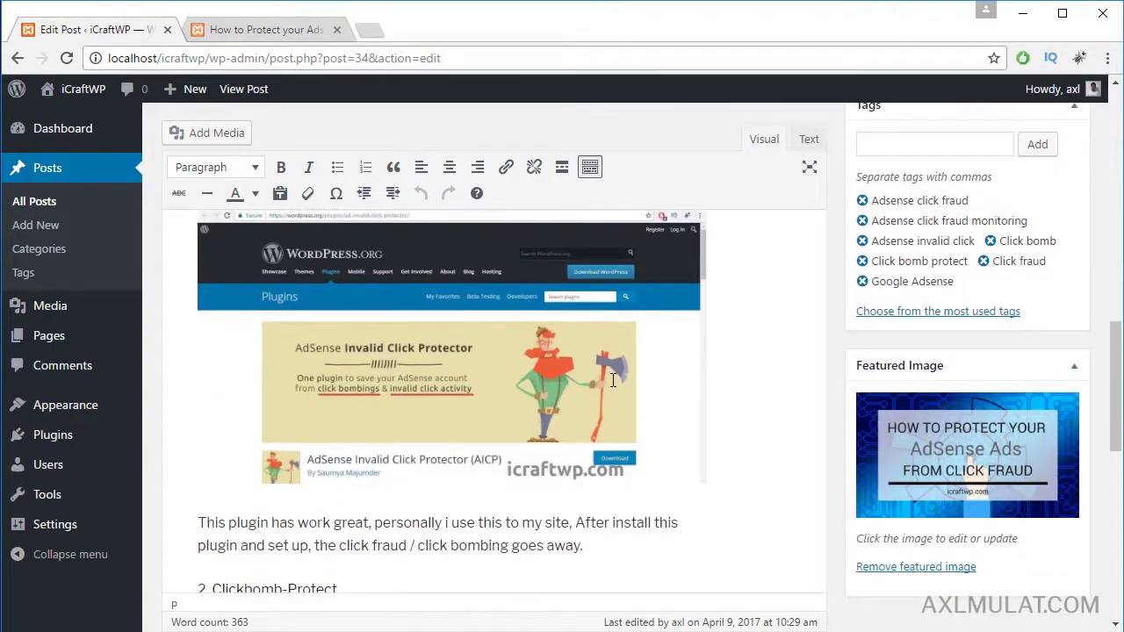
pyautogui.click(552, 376)
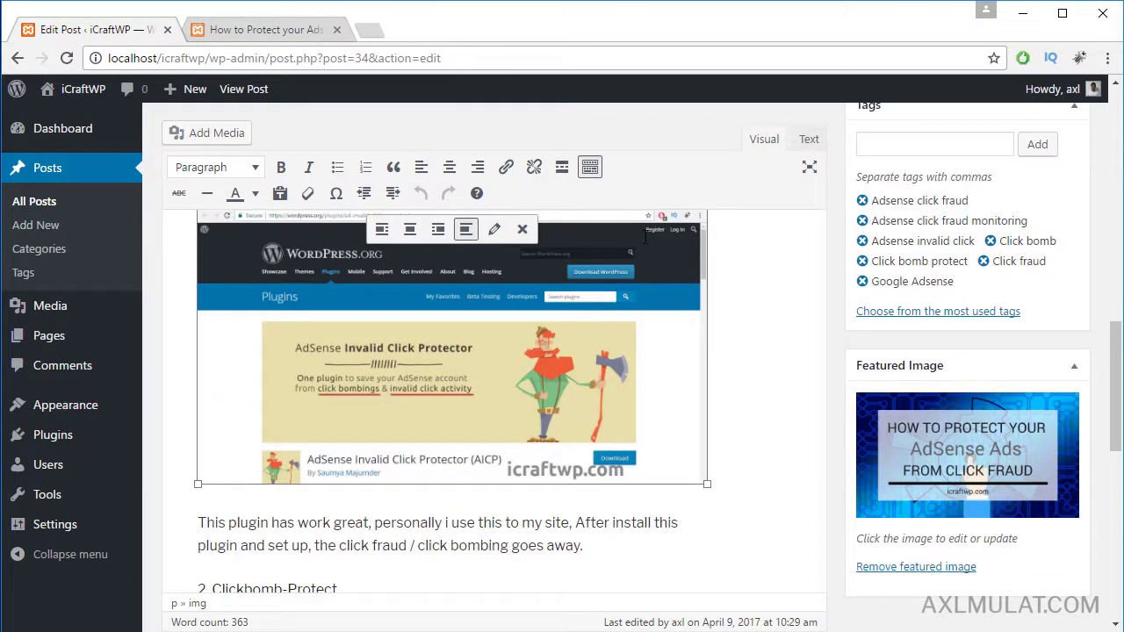
pyautogui.click(492, 230)
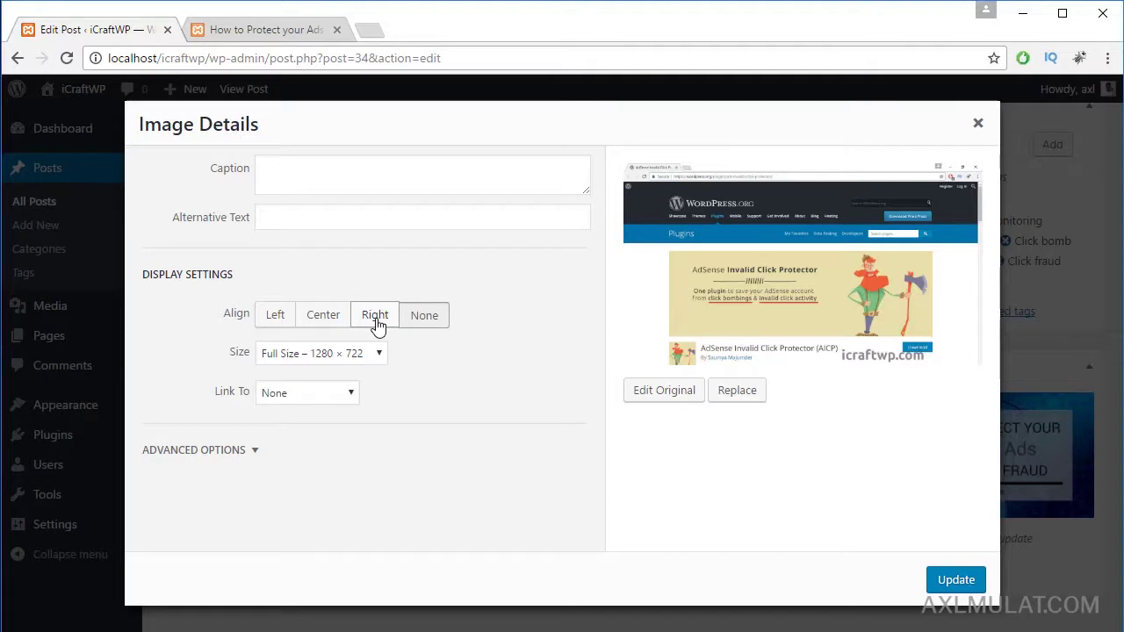
pyautogui.click(322, 395)
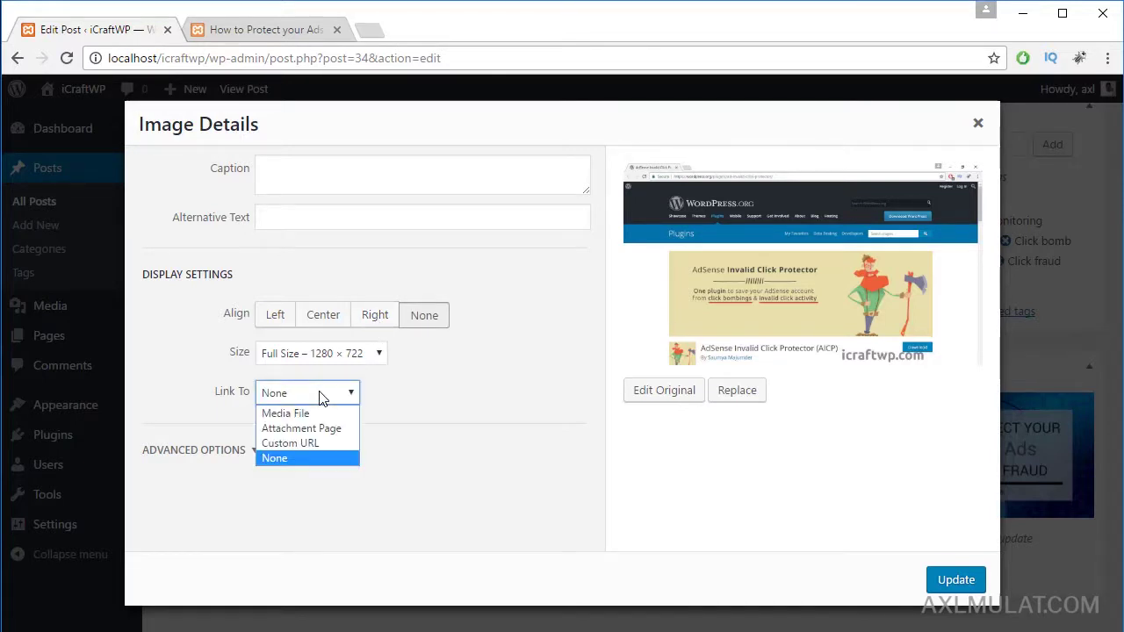
pyautogui.click(301, 443)
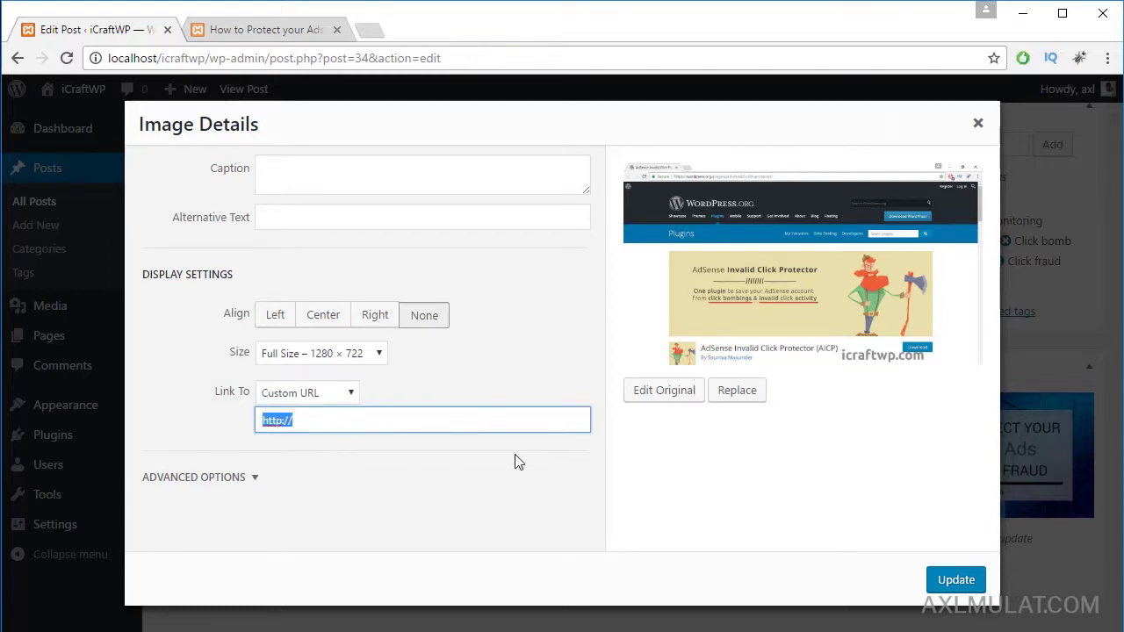
pyautogui.click(341, 401)
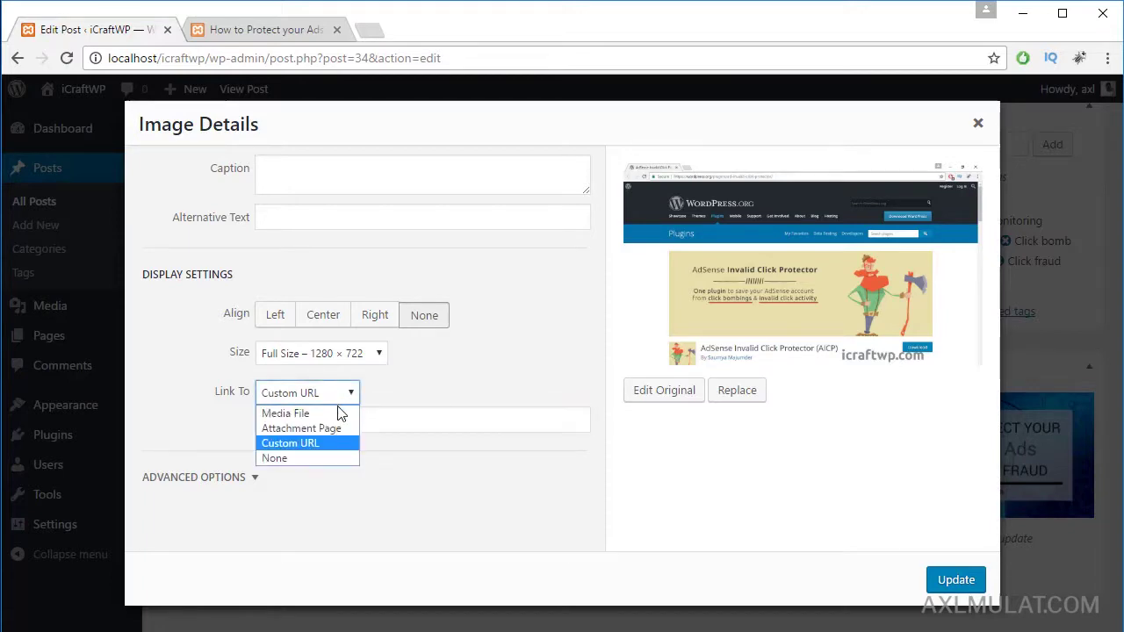
pyautogui.click(334, 416)
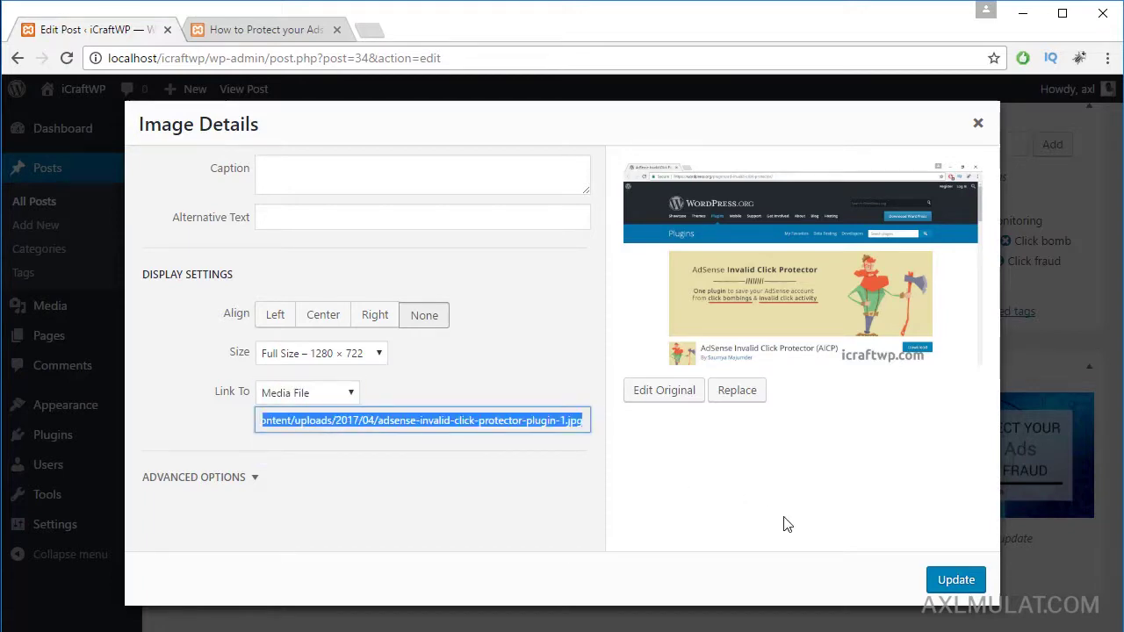
pyautogui.click(937, 581)
# Link the Clickbomb-Protect screenshot to its Media File.
pyautogui.scroll(-5, 709, 477)
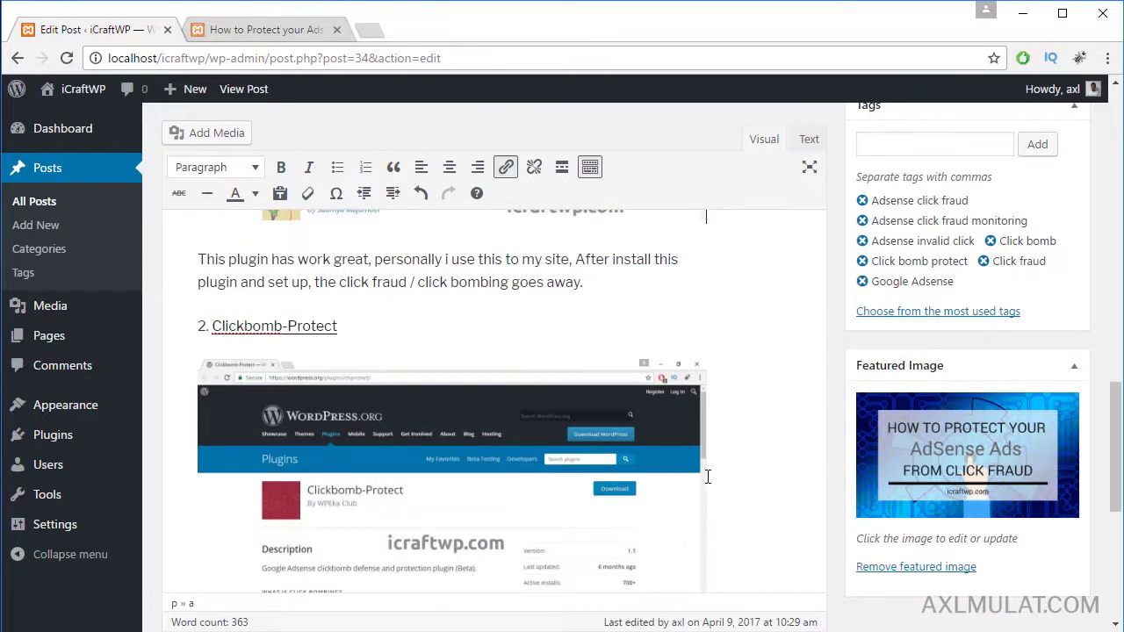
pyautogui.click(562, 439)
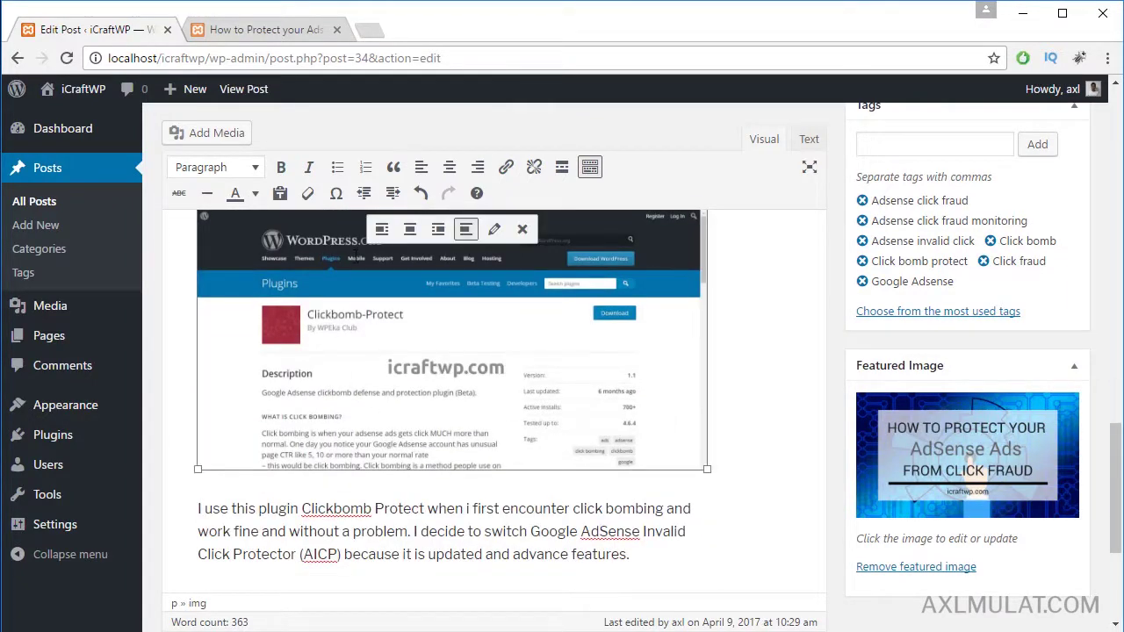
pyautogui.click(495, 229)
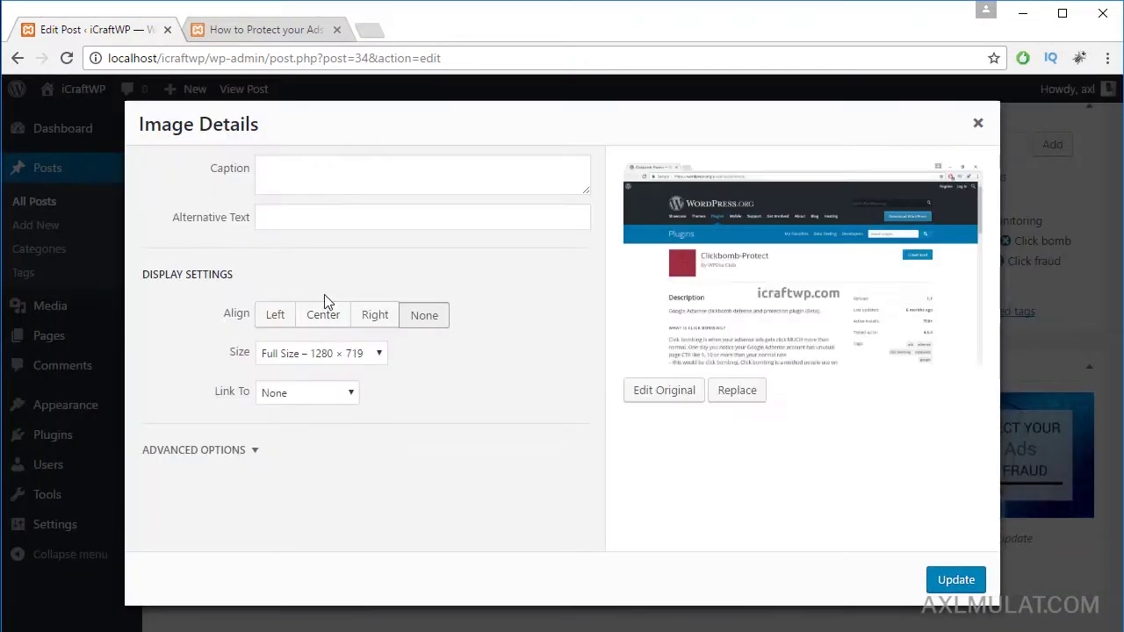
pyautogui.click(303, 397)
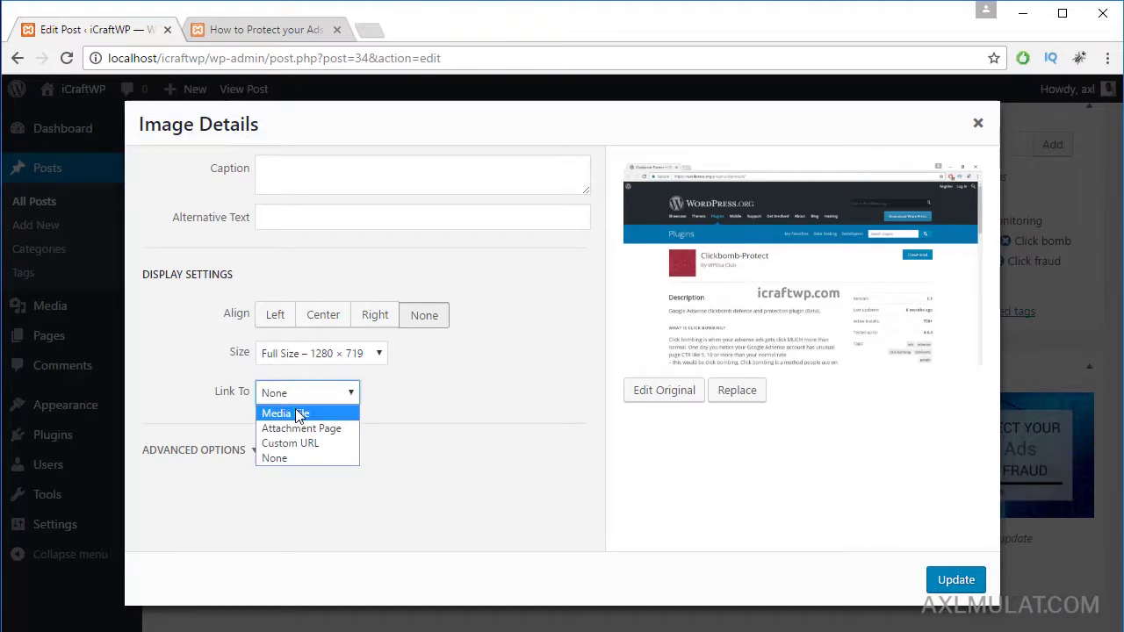
pyautogui.click(295, 414)
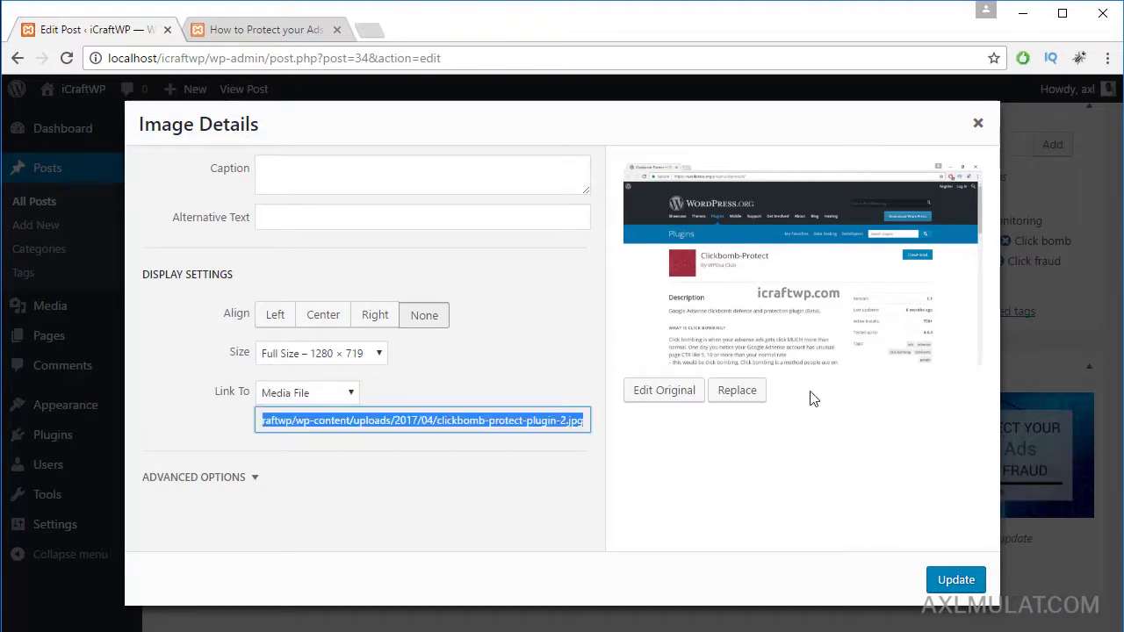
pyautogui.click(955, 581)
pyautogui.scroll(10, 1003, 402)
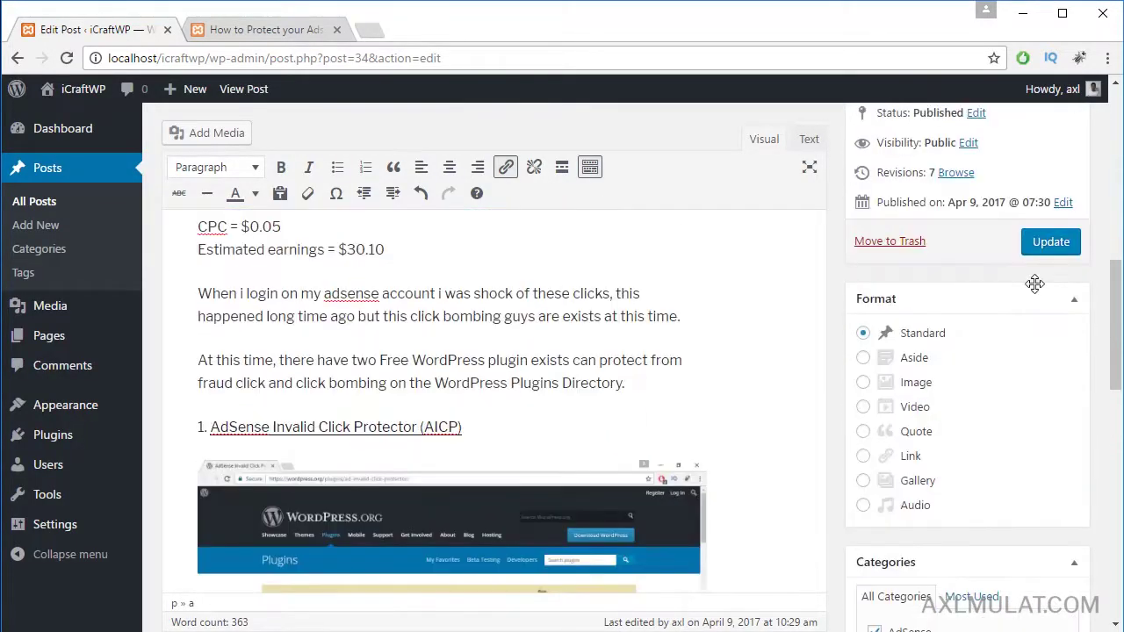
# Update the post and reload the published post in the other tab.
pyautogui.click(1043, 252)
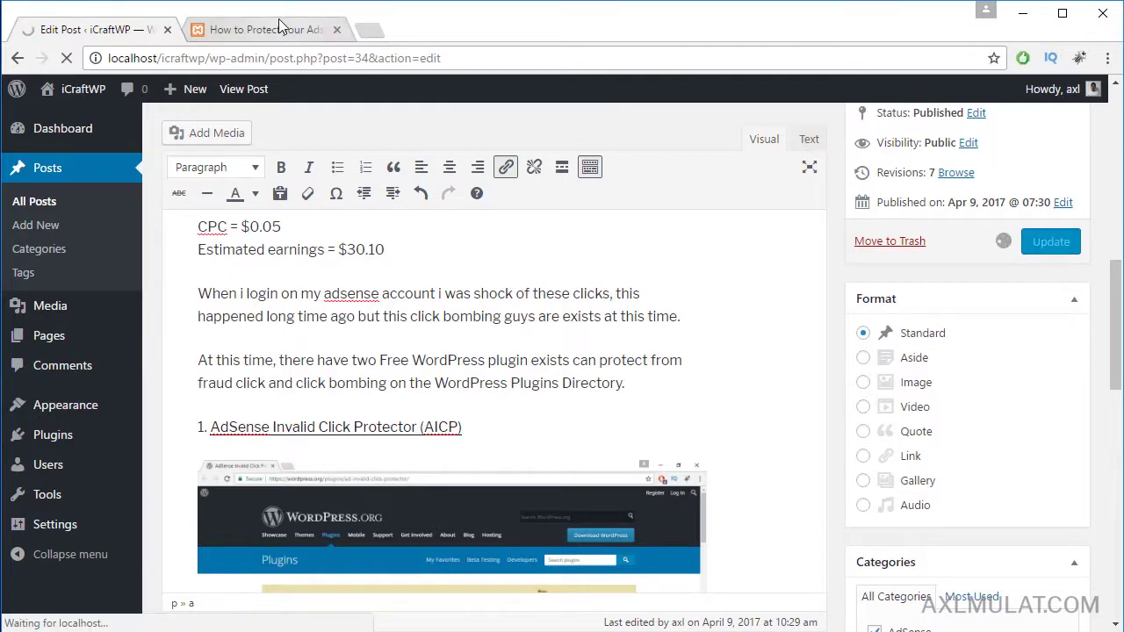
pyautogui.click(268, 29)
pyautogui.click(274, 58)
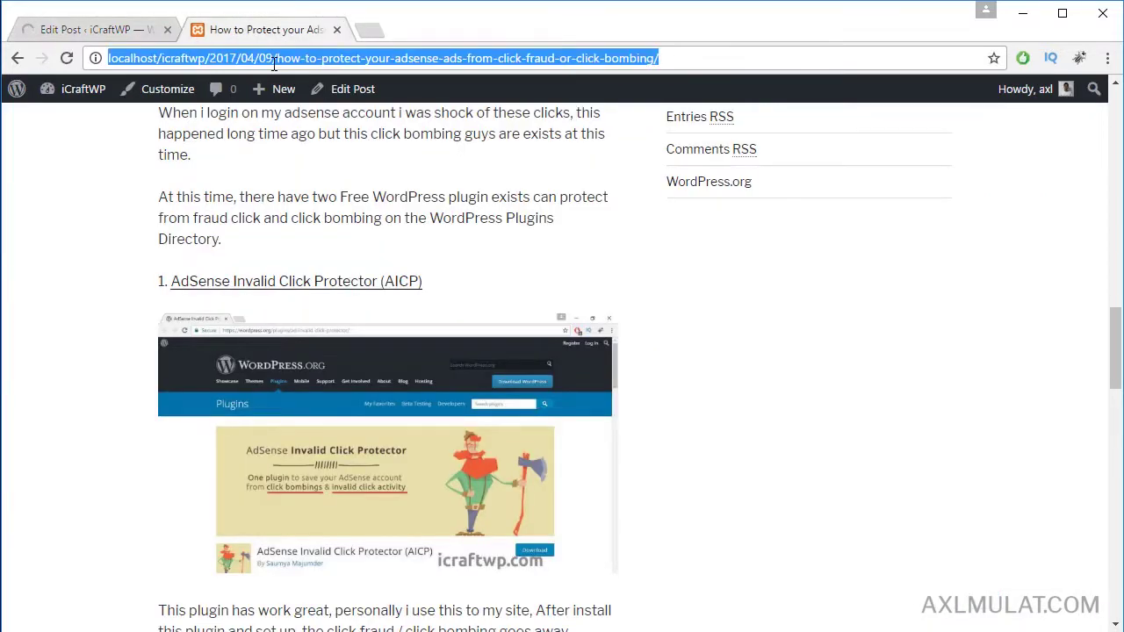
pyautogui.press('Return')
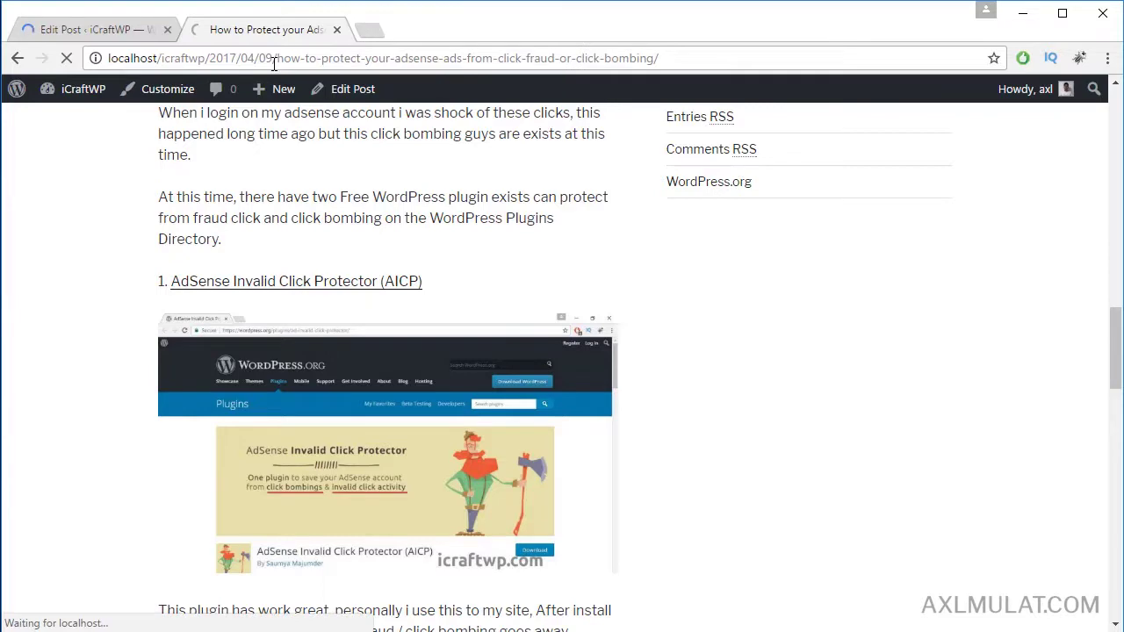
pyautogui.scroll(-2, 478, 294)
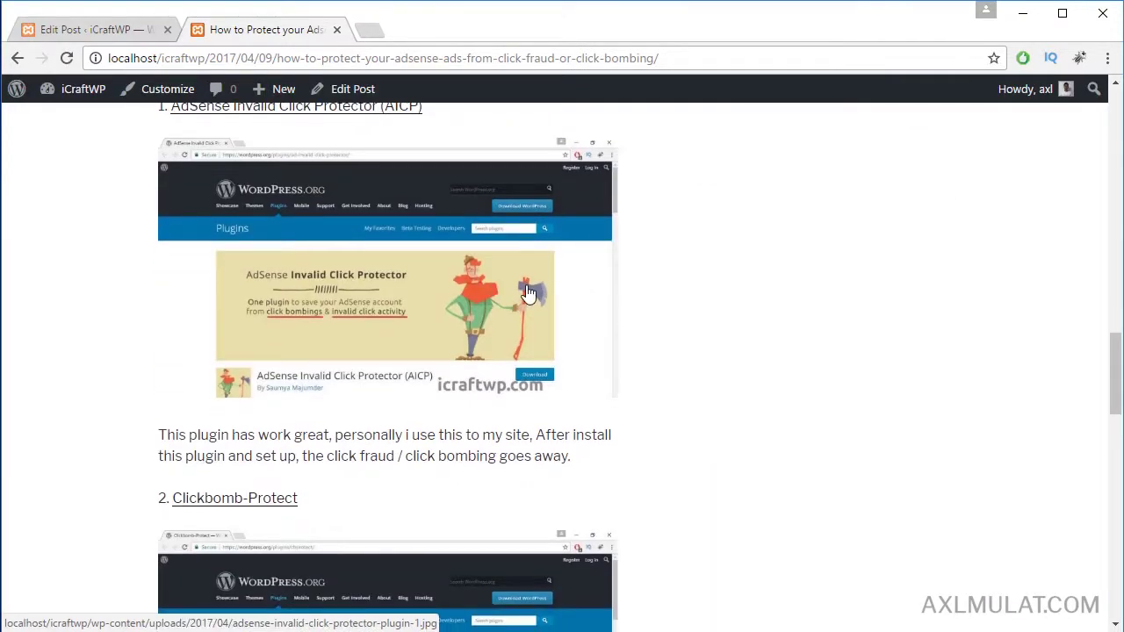
# Confirm the AICP screenshot opens its full-size image, then return to the post editor.
pyautogui.click(528, 294)
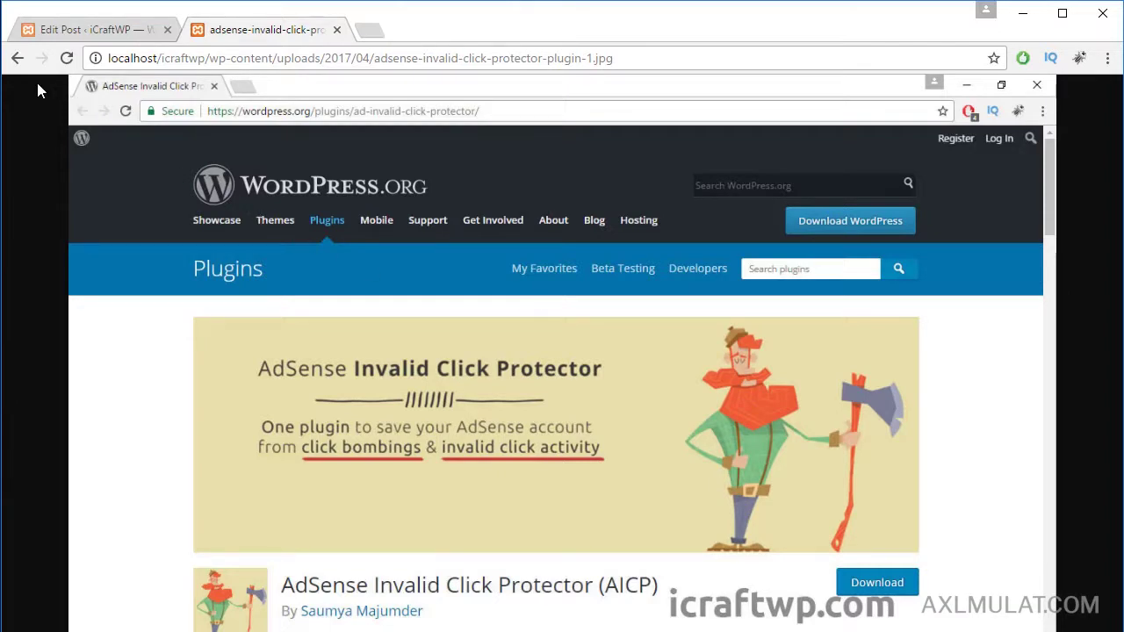
pyautogui.click(17, 62)
pyautogui.click(74, 29)
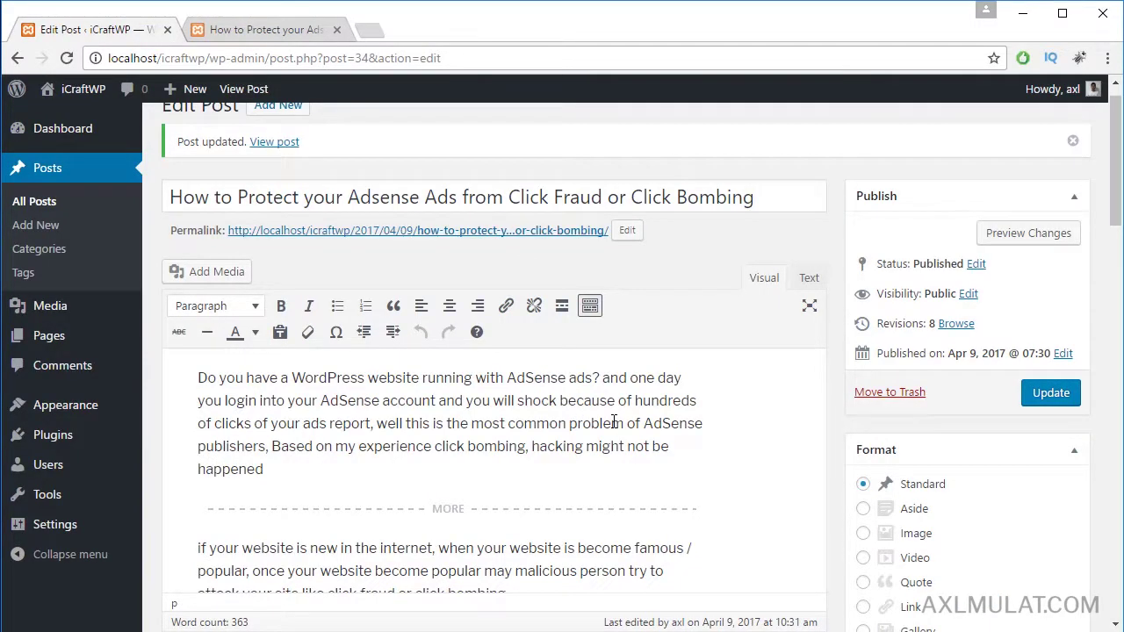
# Add an empty paragraph above the opening paragraph of the post.
pyautogui.scroll(-2, 347, 419)
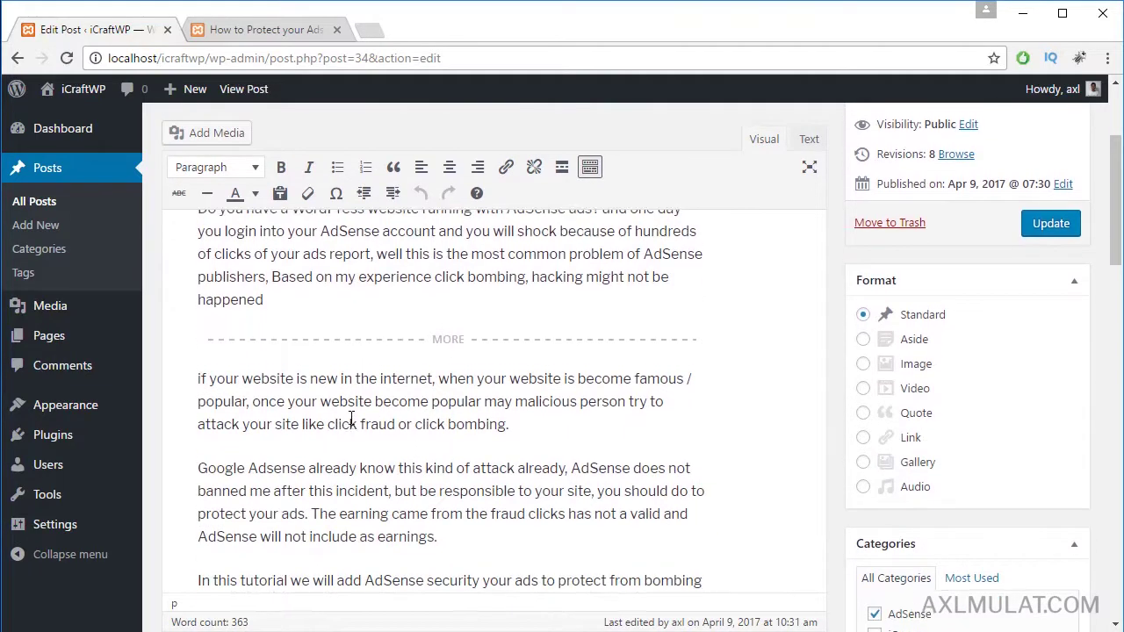
pyautogui.scroll(2, 236, 373)
pyautogui.click(201, 379)
pyautogui.press('Return')
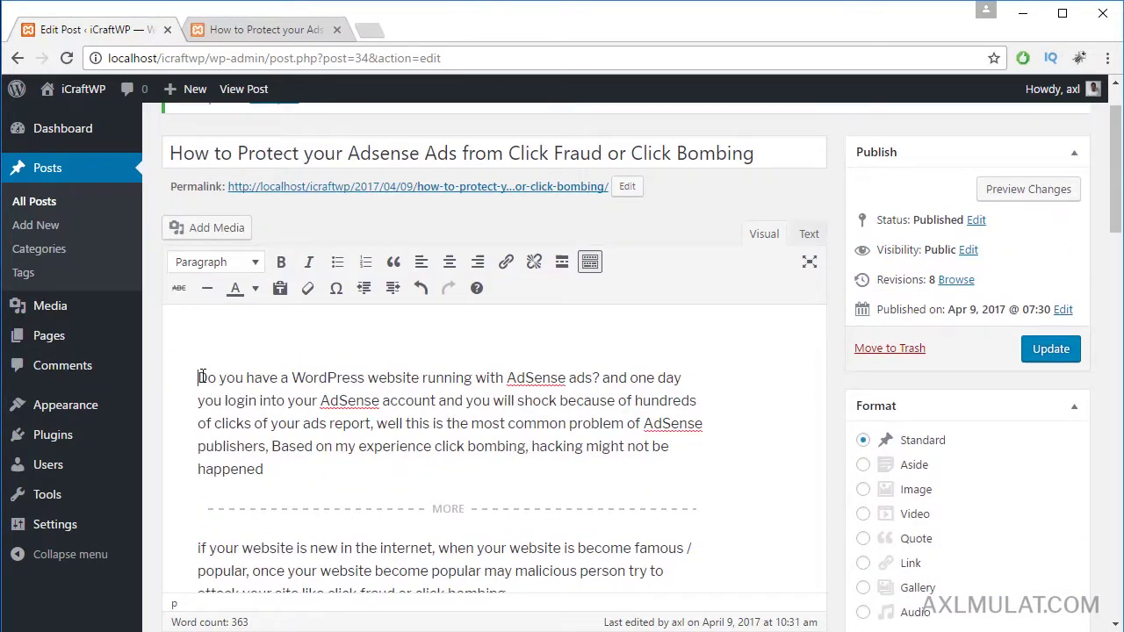
# Insert the jQuery regex example image from the media library.
pyautogui.click(207, 239)
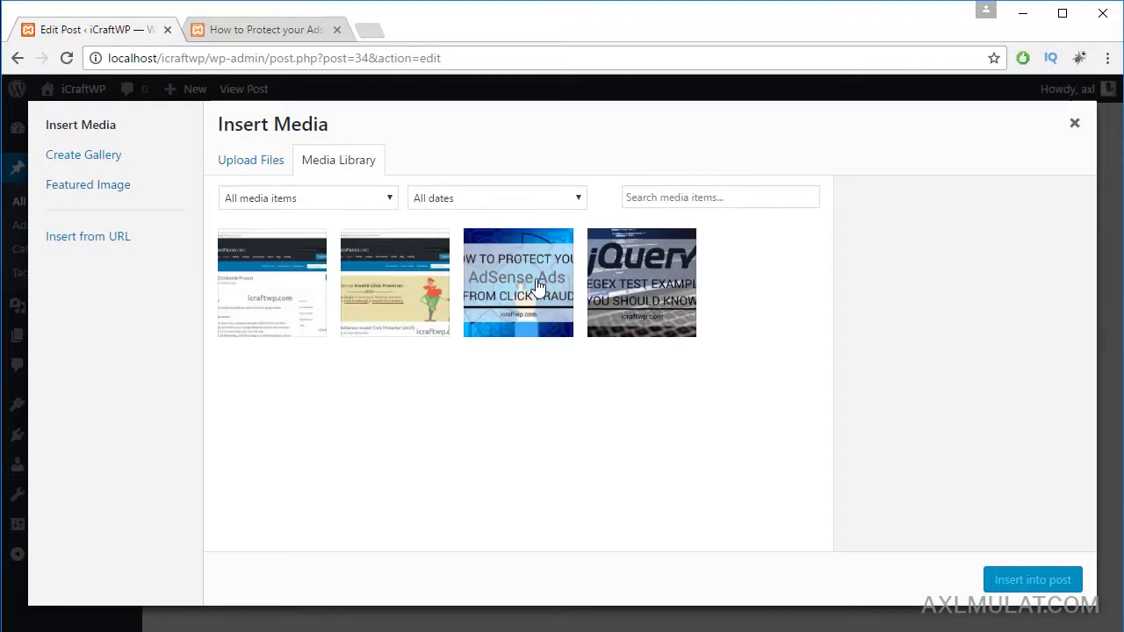
pyautogui.click(668, 285)
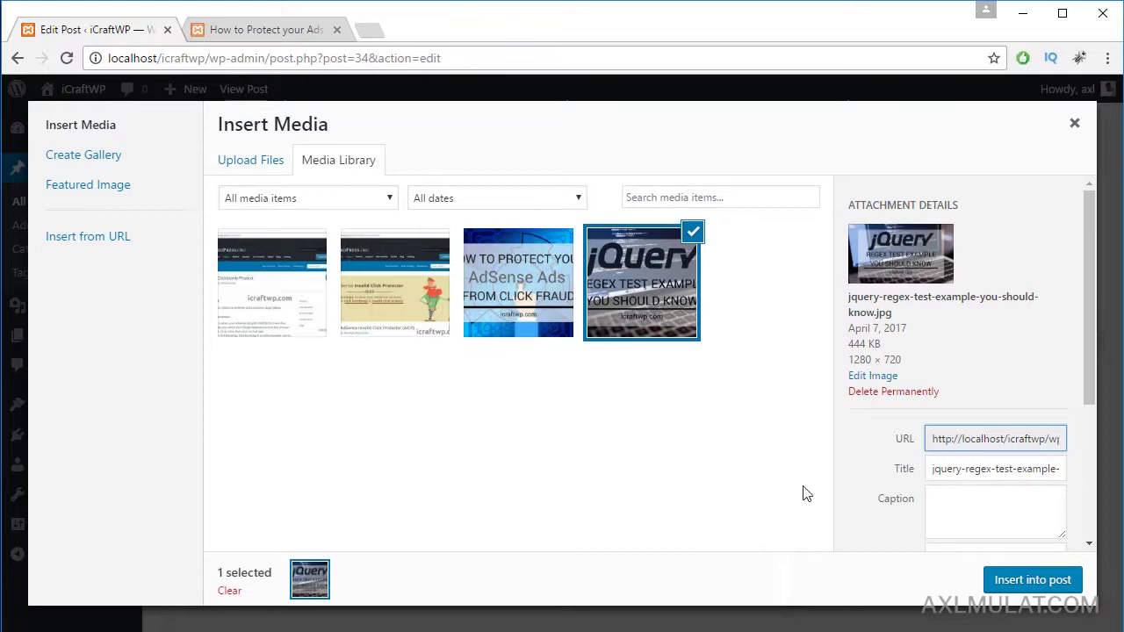
pyautogui.click(996, 581)
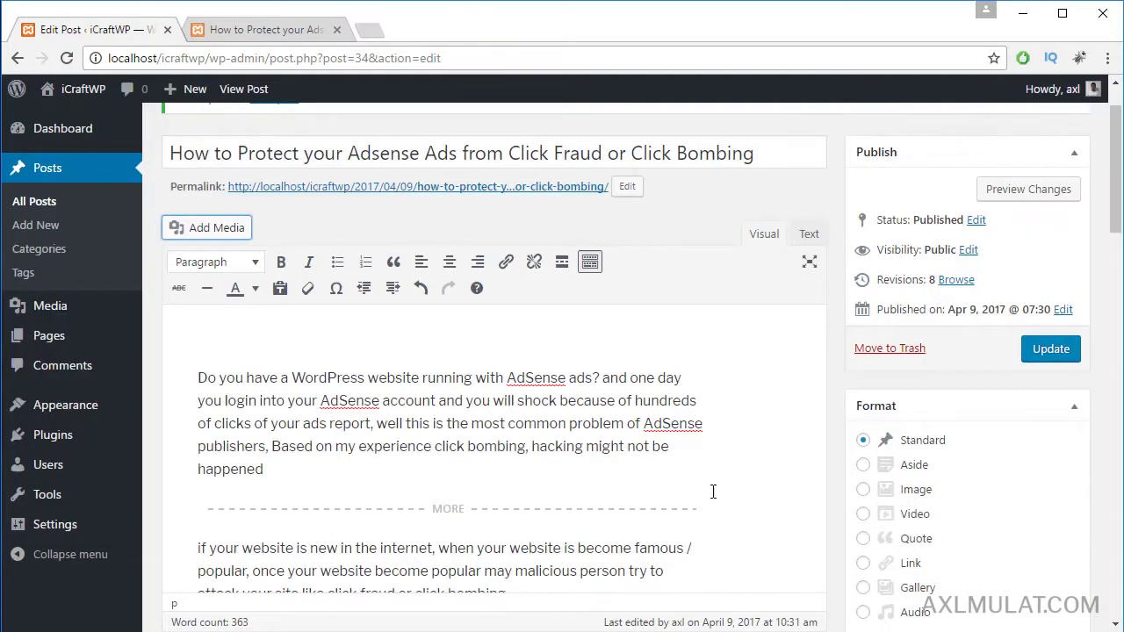
# Left-align the jQuery regex image so the intro paragraph wraps beside it, then update the post.
pyautogui.click(370, 411)
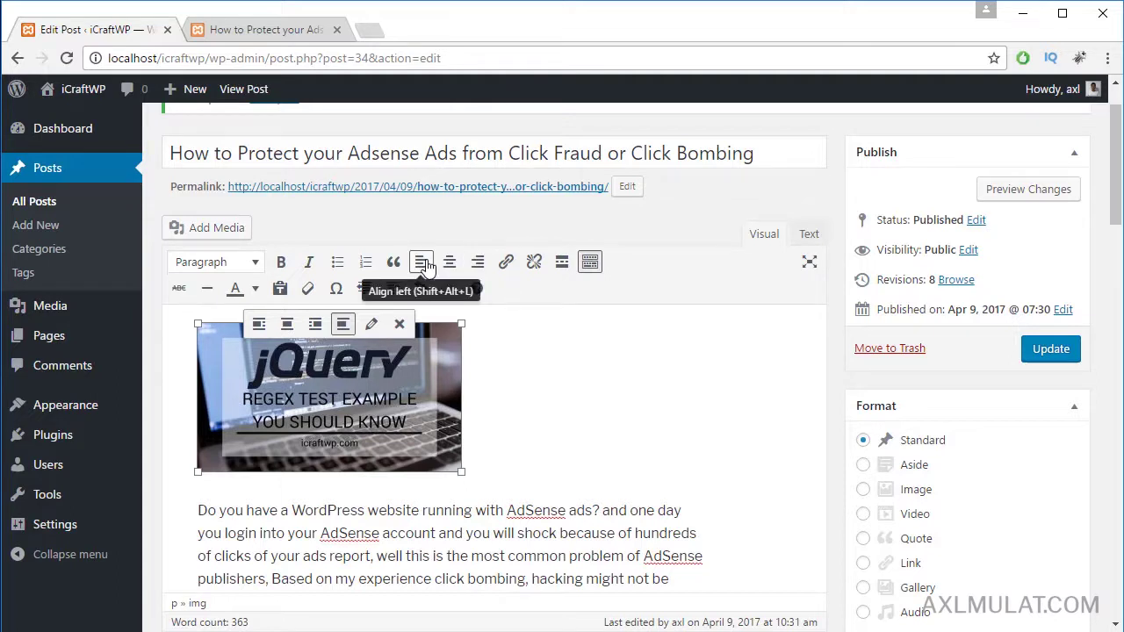
pyautogui.click(422, 264)
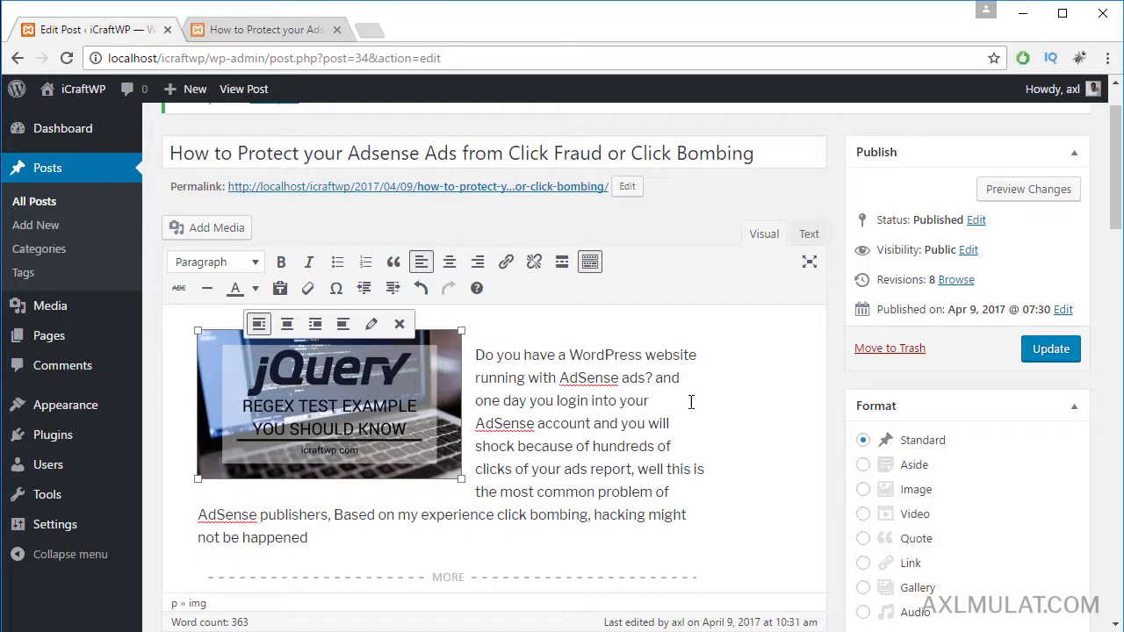
pyautogui.click(761, 412)
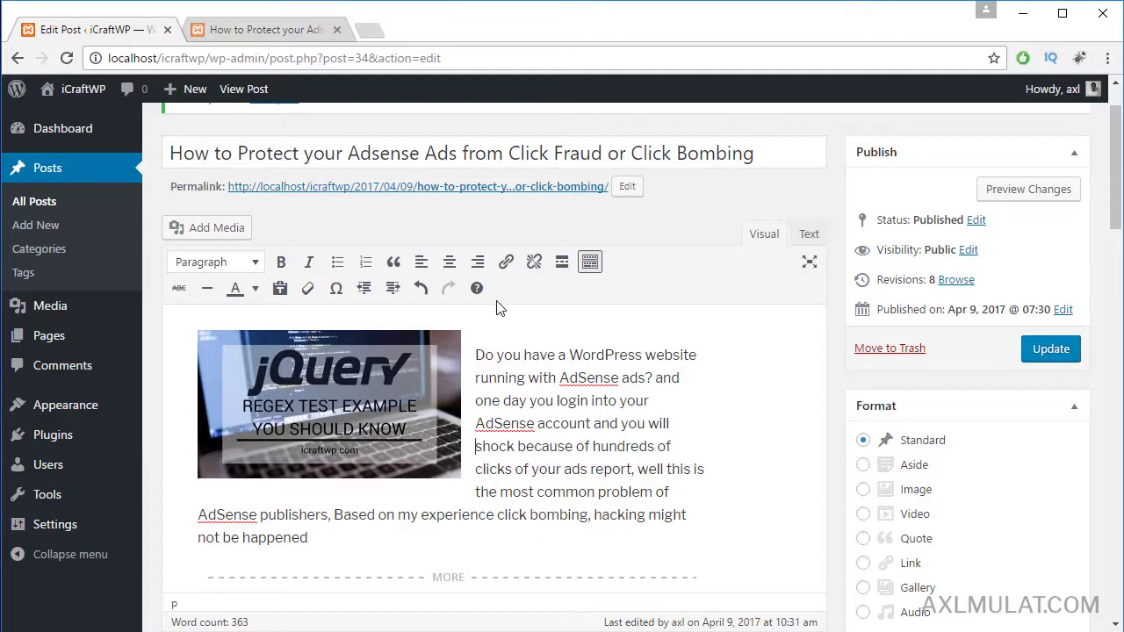
pyautogui.click(434, 351)
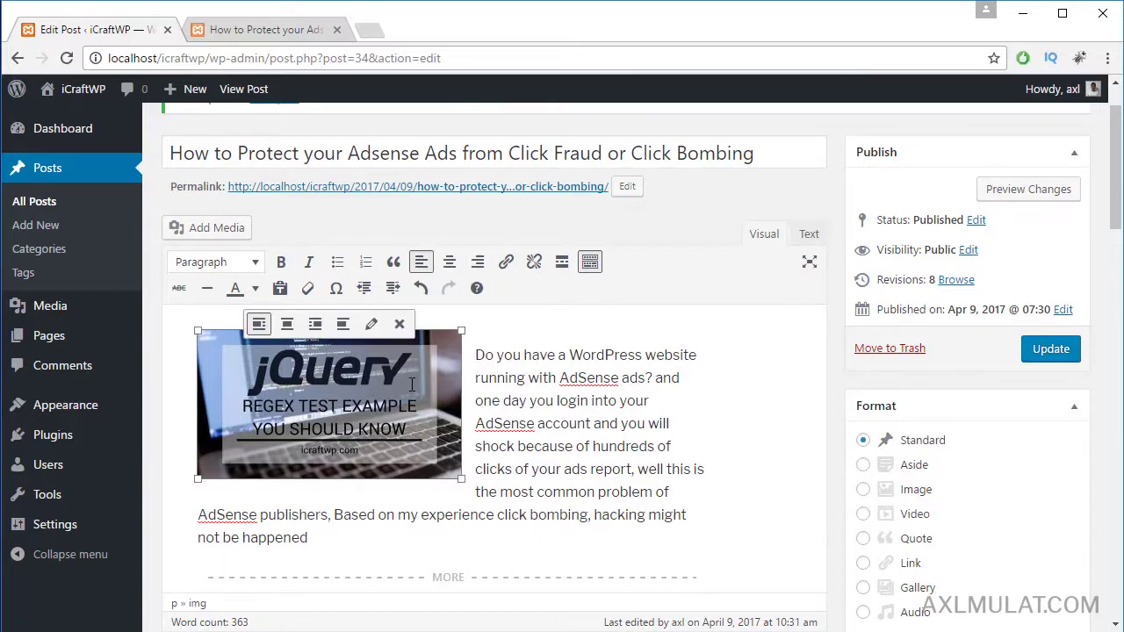
pyautogui.click(477, 261)
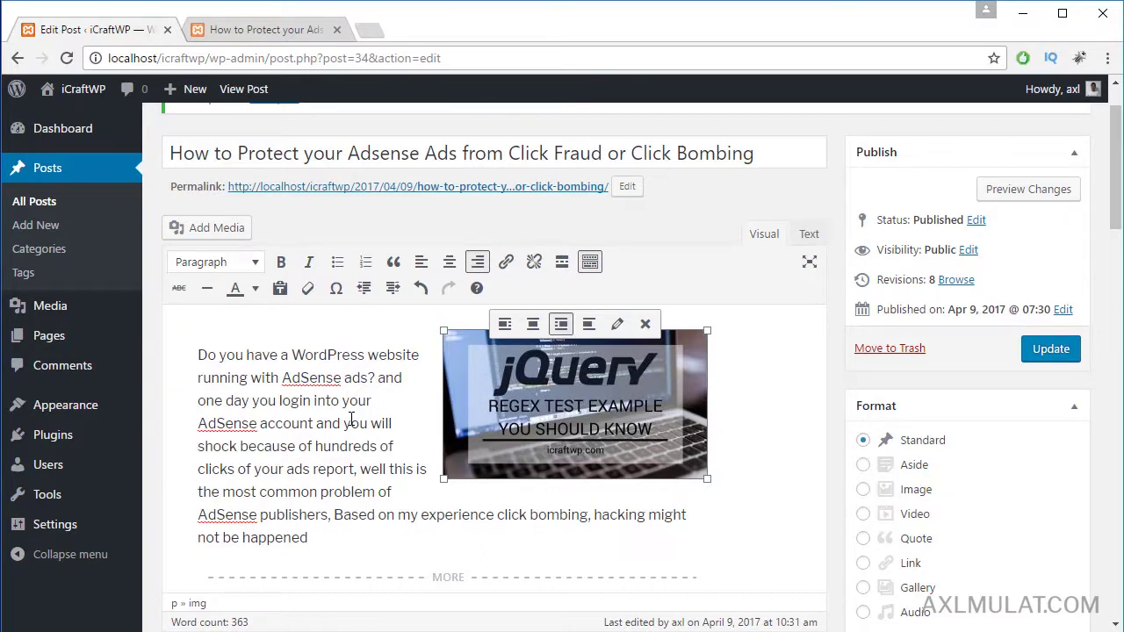
pyautogui.click(420, 262)
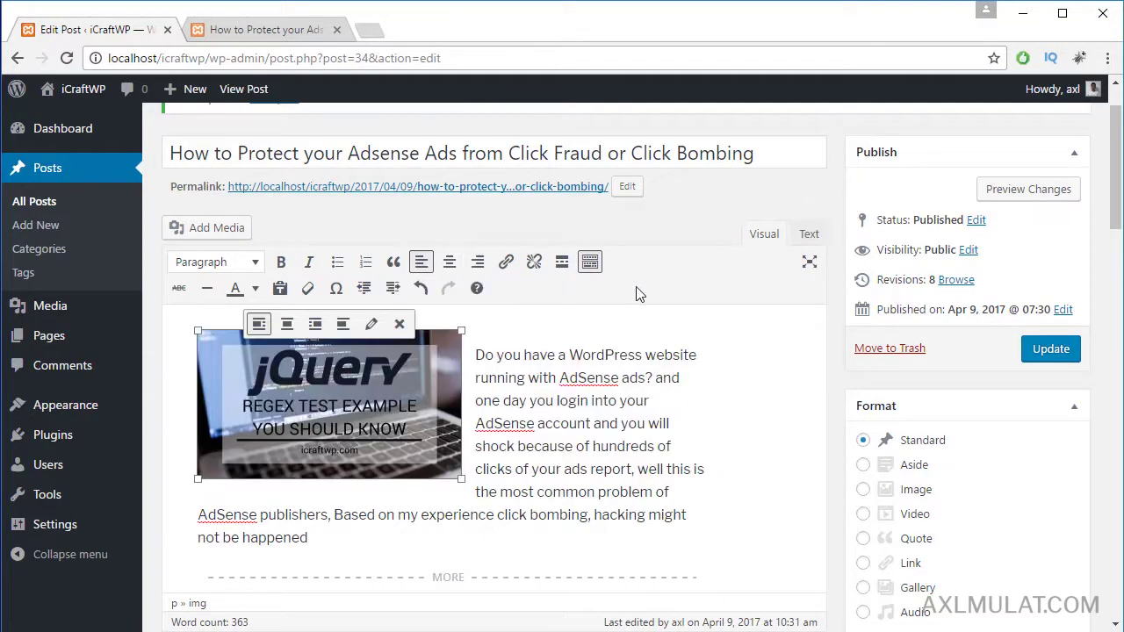
pyautogui.click(1050, 350)
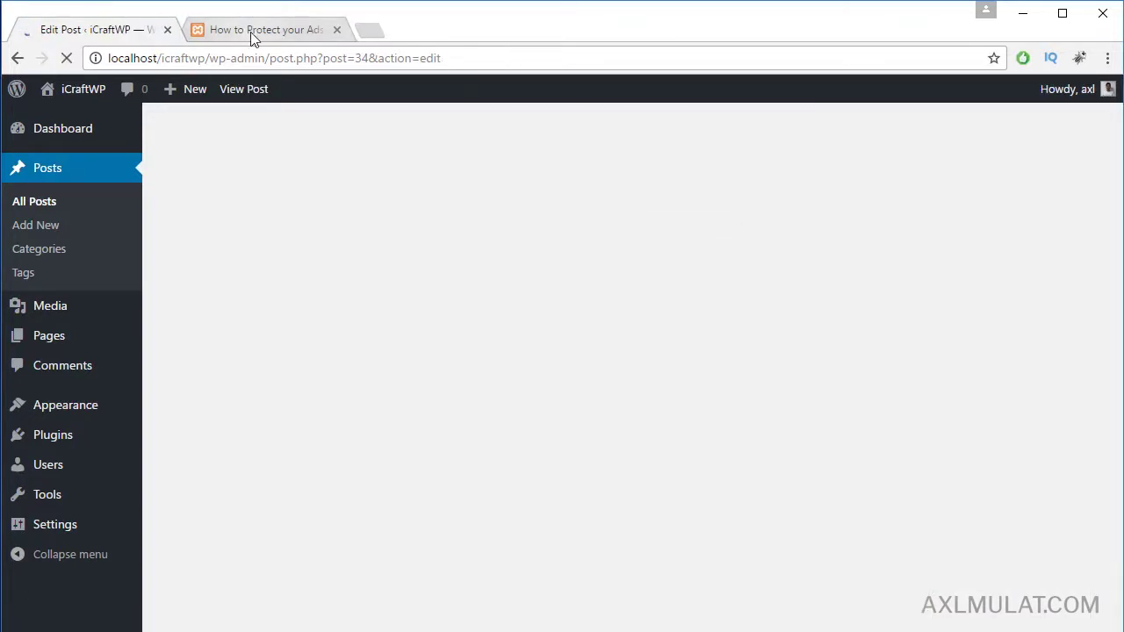
# Reload the published post to check the top image layout.
pyautogui.click(255, 32)
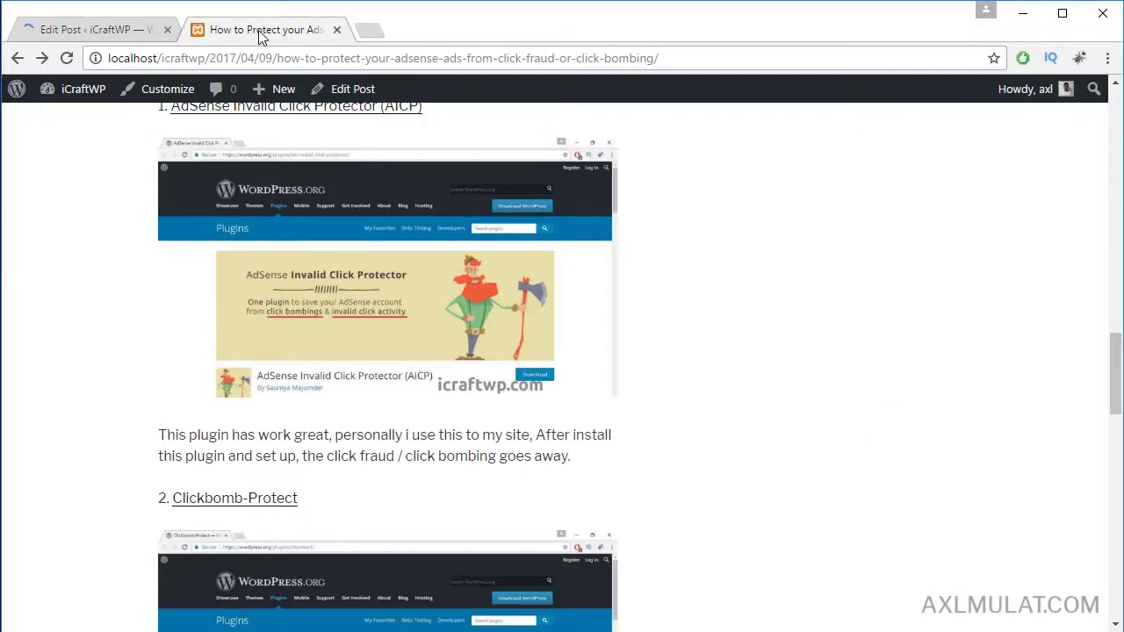
pyautogui.click(304, 57)
pyautogui.press('Return')
pyautogui.scroll(9, 979, 477)
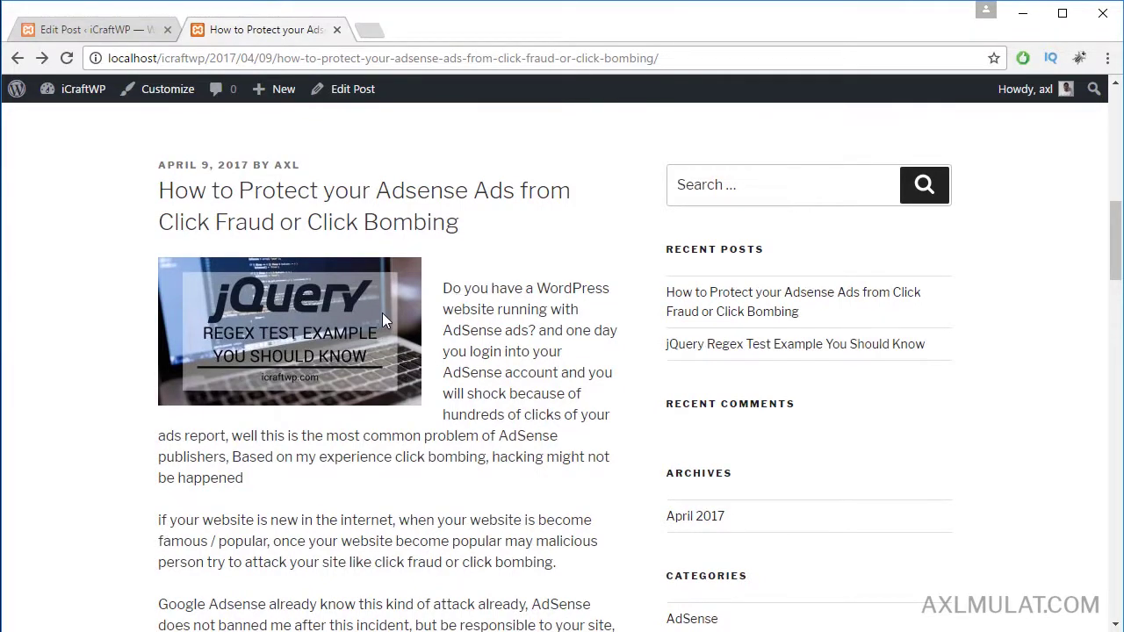
# Delete the blank line before 'Do you have' and update the post.
pyautogui.click(93, 31)
pyautogui.click(476, 397)
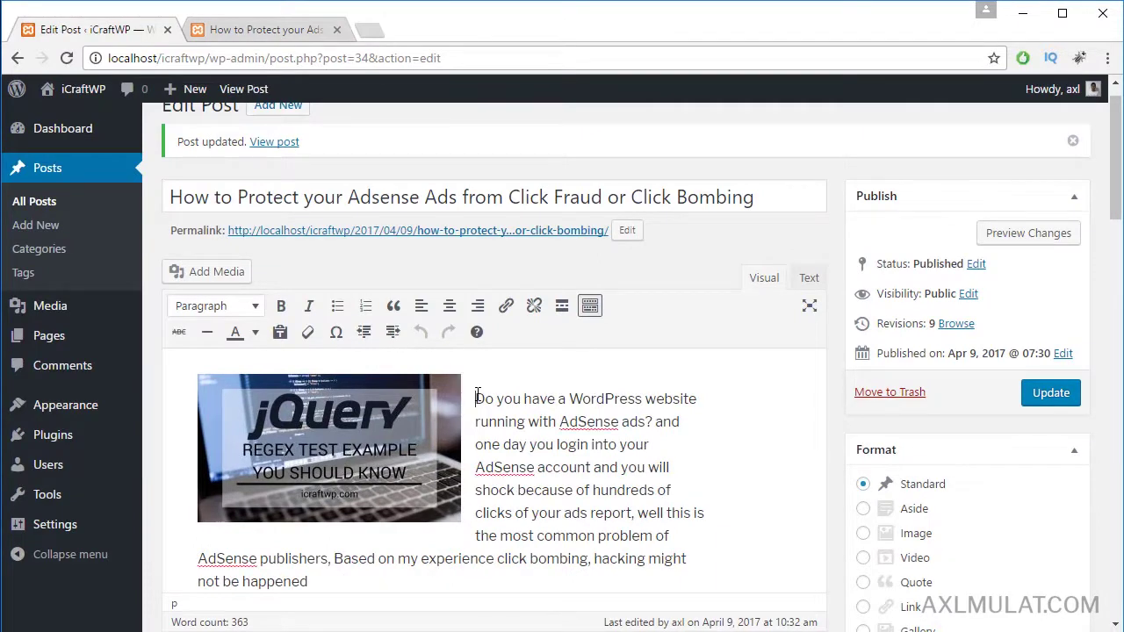
pyautogui.press('BackSpace')
pyautogui.click(1051, 369)
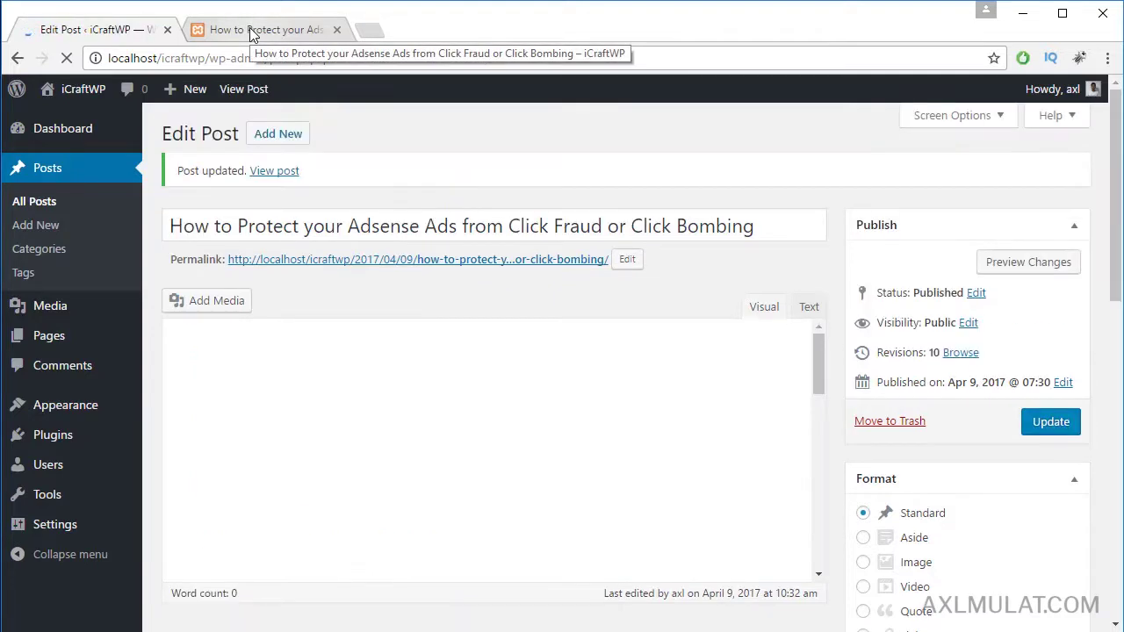
# Reload the published post to confirm the left-aligned image with wrapping intro text.
pyautogui.click(252, 30)
pyautogui.click(272, 53)
pyautogui.press('Return')
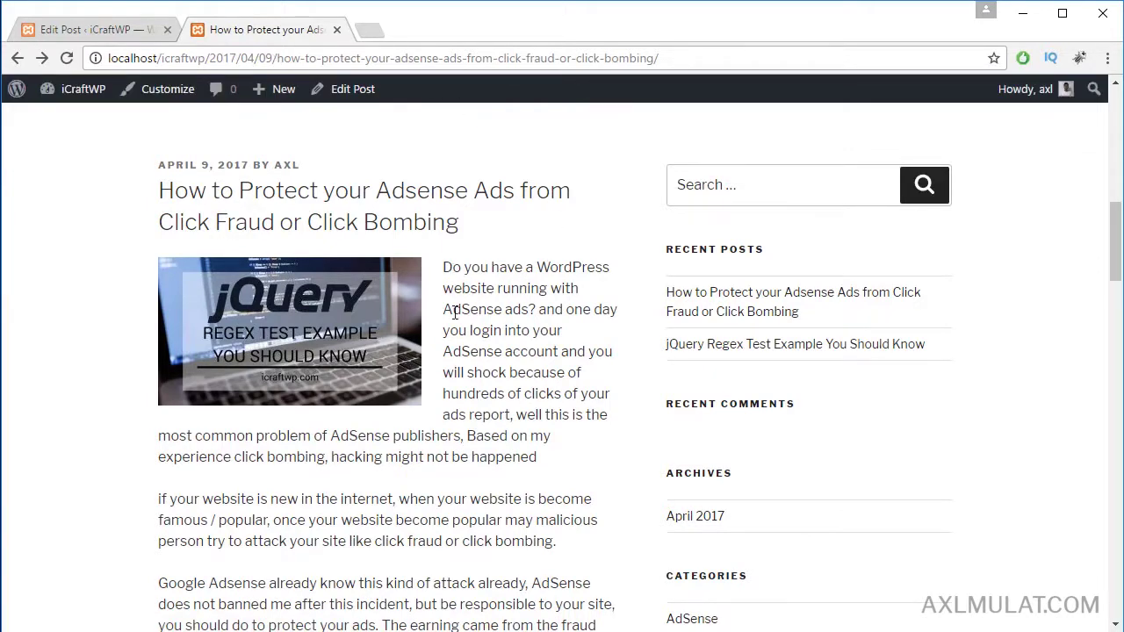
pyautogui.scroll(-2, 454, 312)
pyautogui.scroll(1, 457, 325)
pyautogui.scroll(-2, 459, 333)
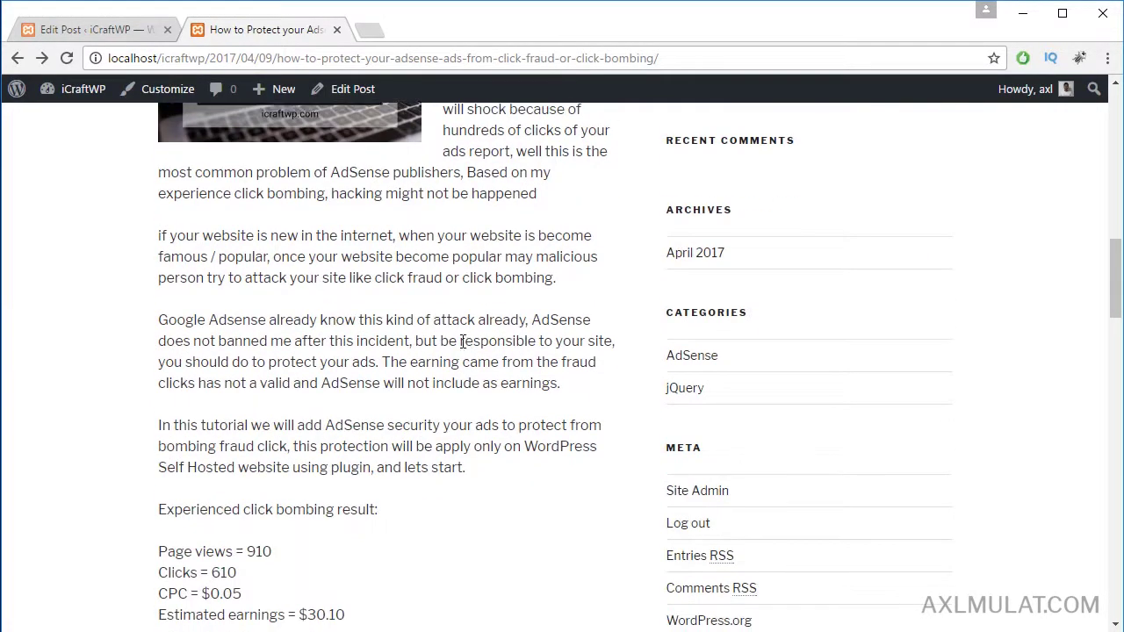
pyautogui.click(88, 30)
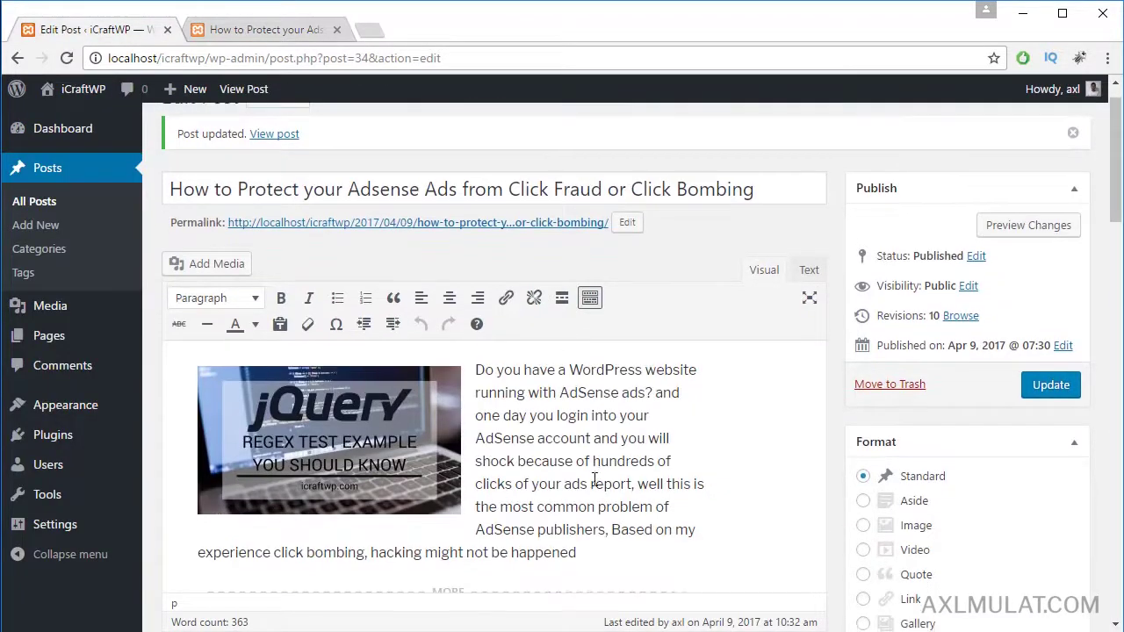
pyautogui.scroll(-2, 499, 454)
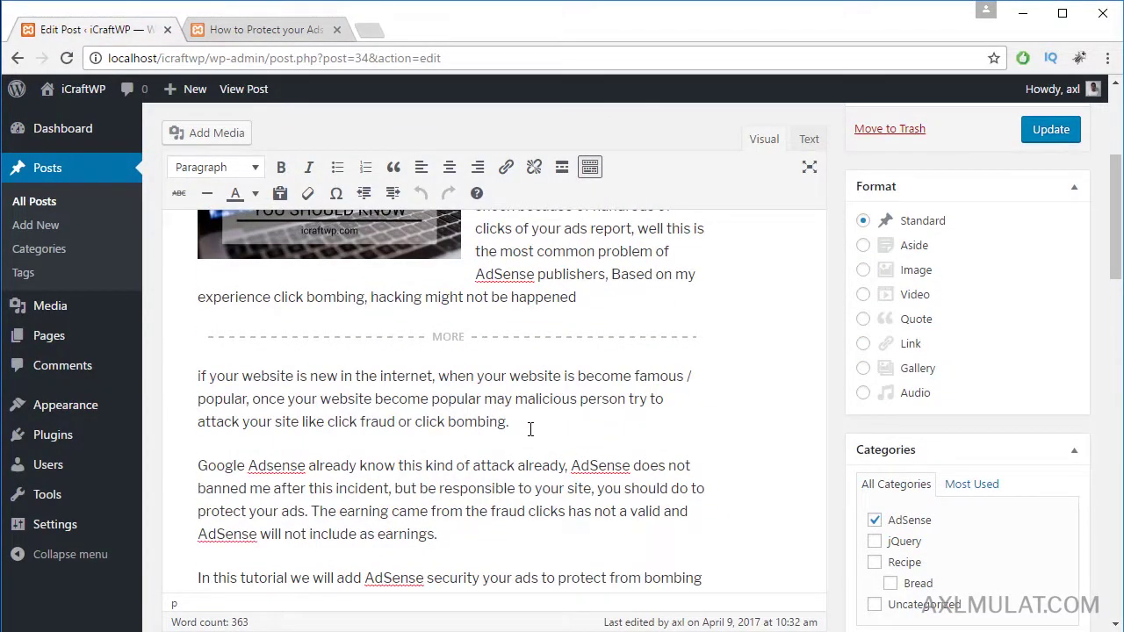
# Insert the AdSense title image after the click-bombing text, center it, then undo the last edit.
pyautogui.press('Return')
pyautogui.click(239, 138)
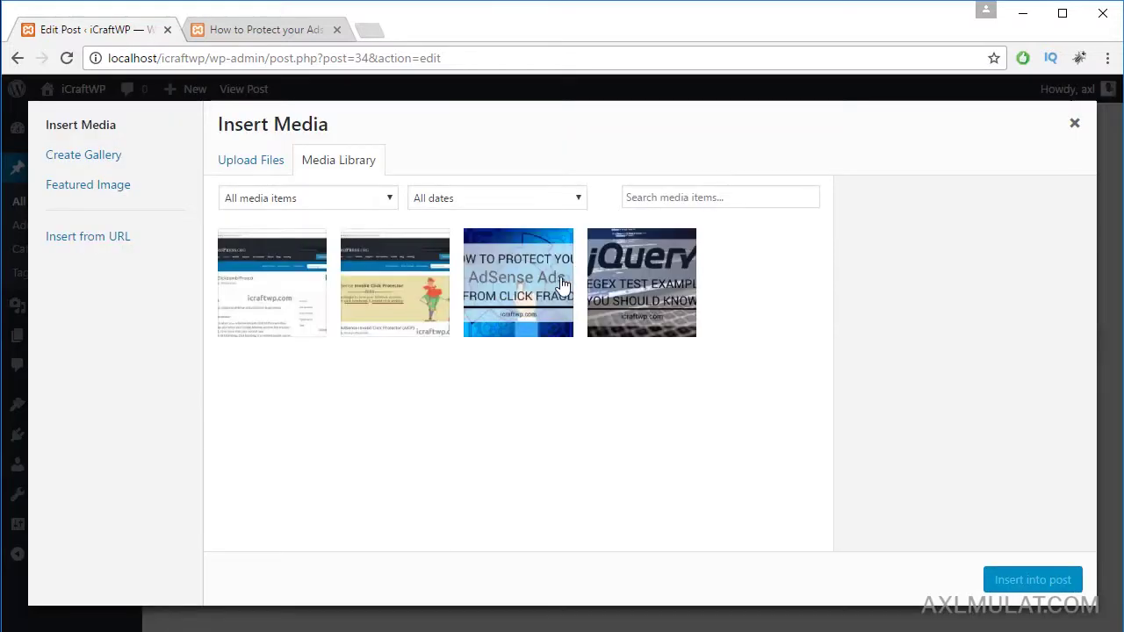
pyautogui.click(548, 284)
pyautogui.click(1007, 581)
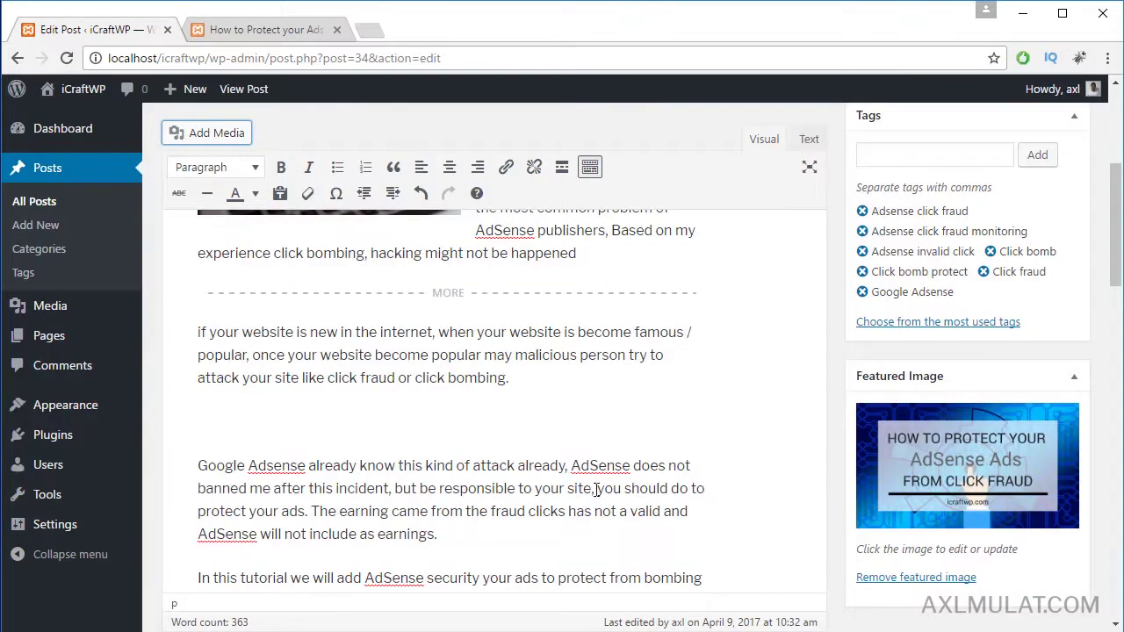
pyautogui.click(401, 450)
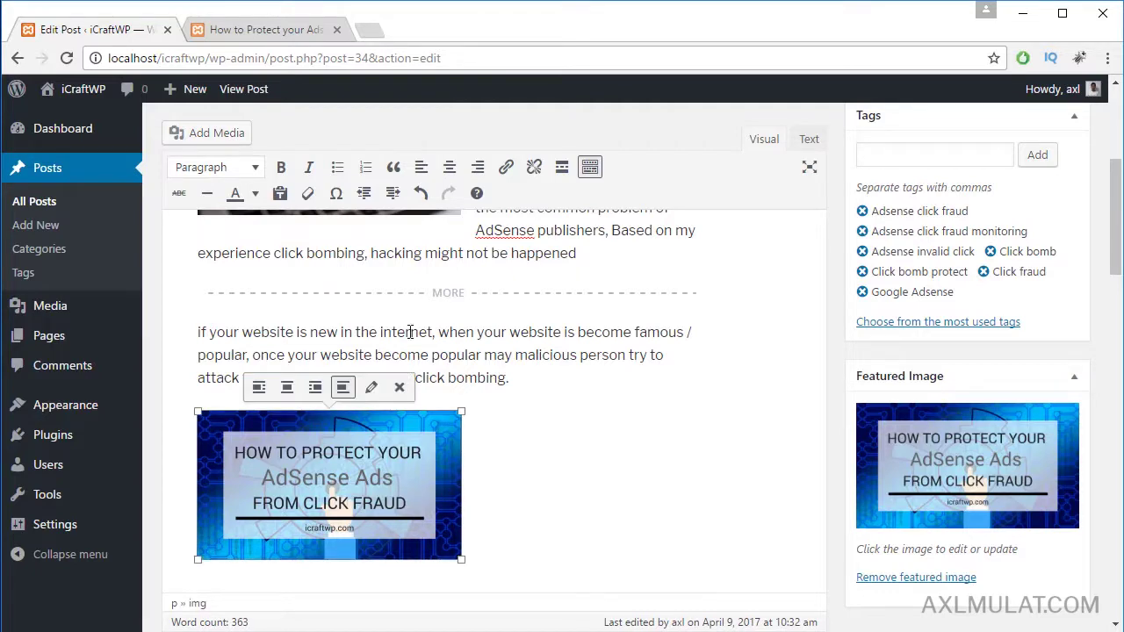
pyautogui.click(448, 167)
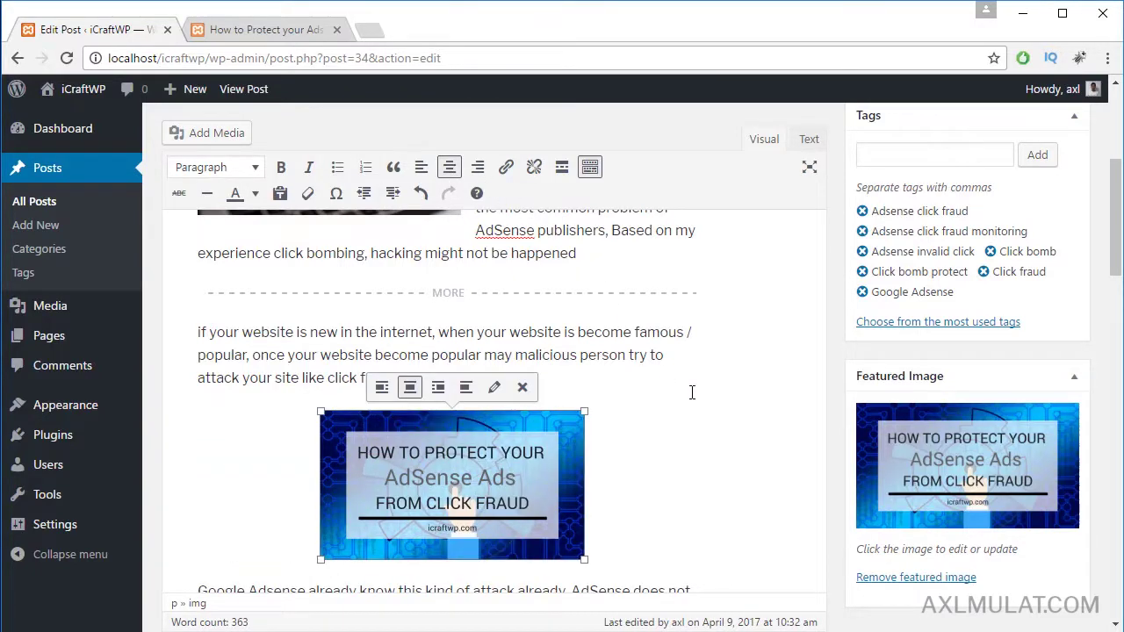
pyautogui.scroll(-4, 707, 401)
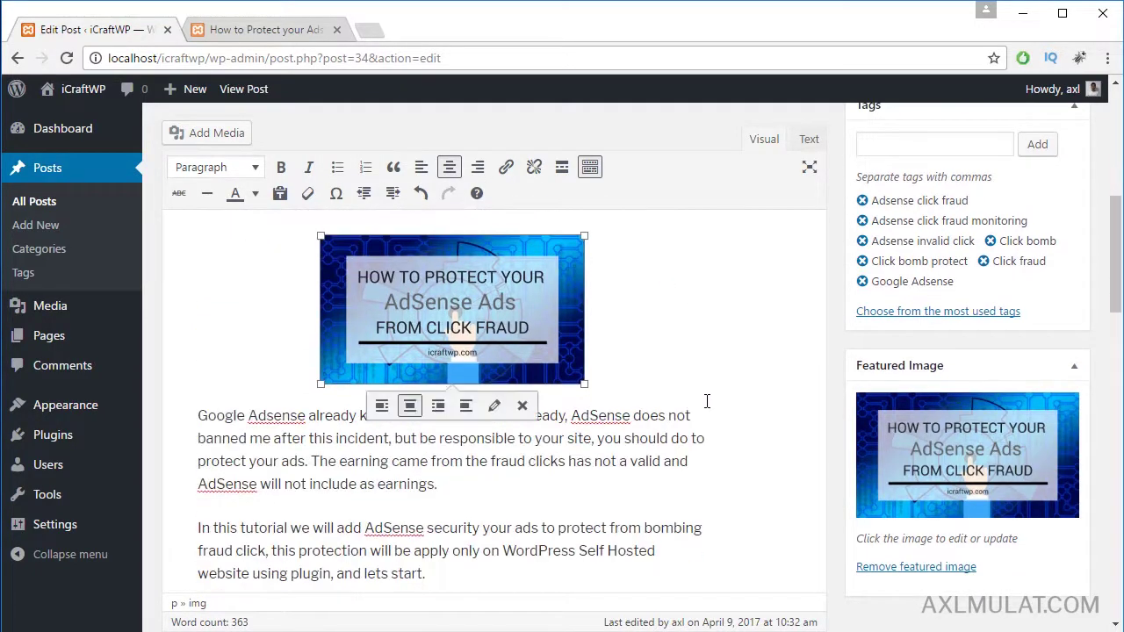
pyautogui.scroll(10, 708, 401)
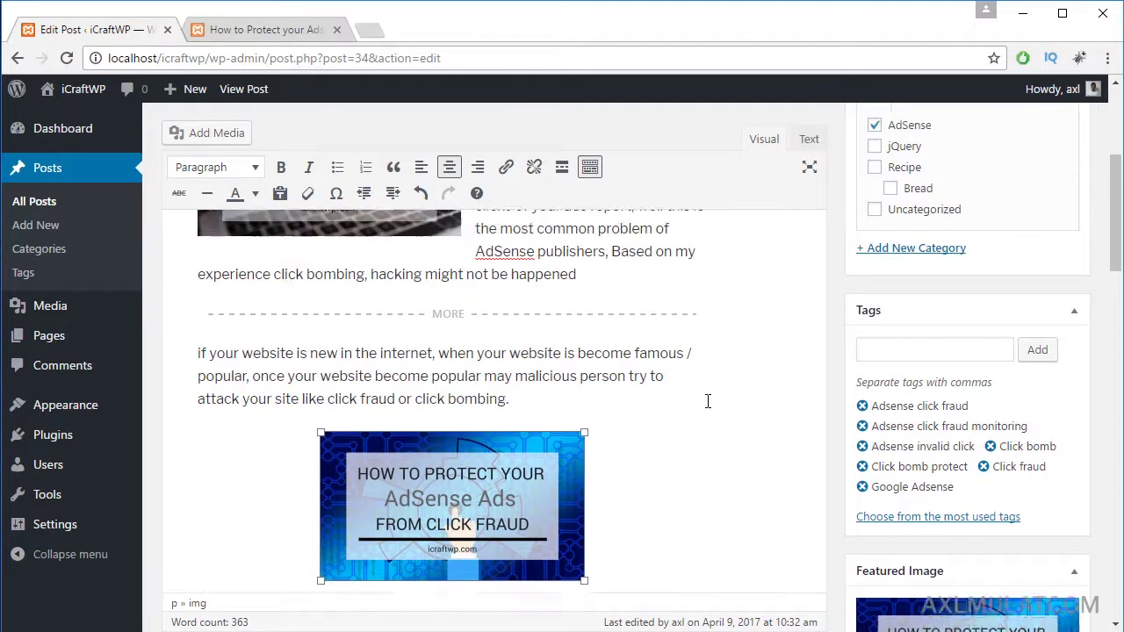
pyautogui.scroll(3, 707, 401)
pyautogui.hotkey('ctrl', 'z')
# Delete the top jQuery image and the AdSense title image from the post.
pyautogui.click(424, 461)
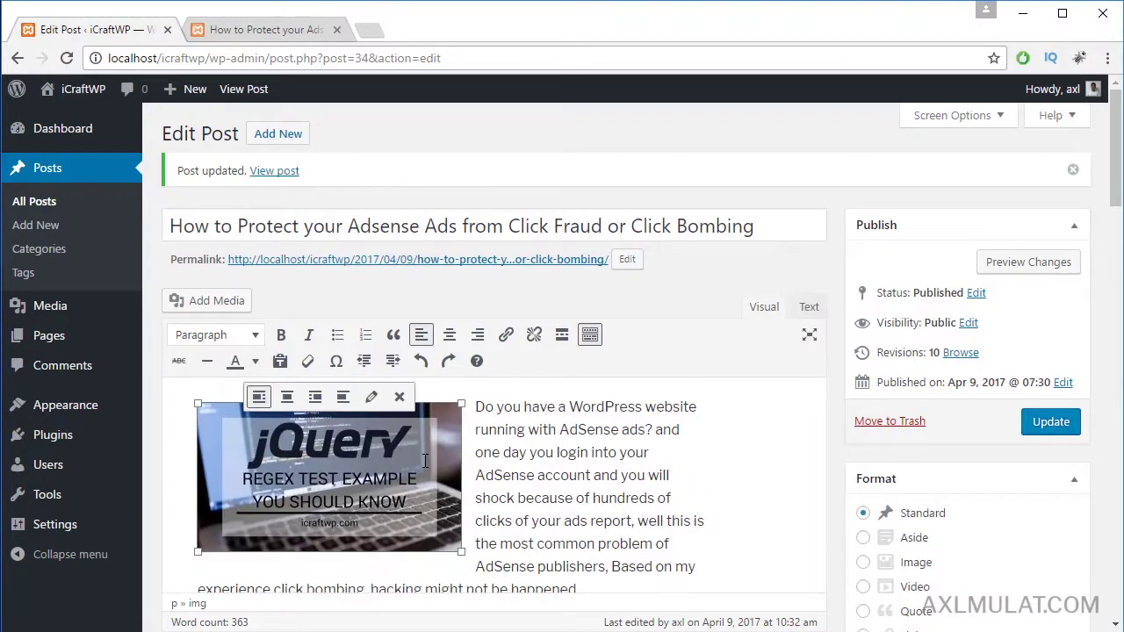
pyautogui.press('Delete')
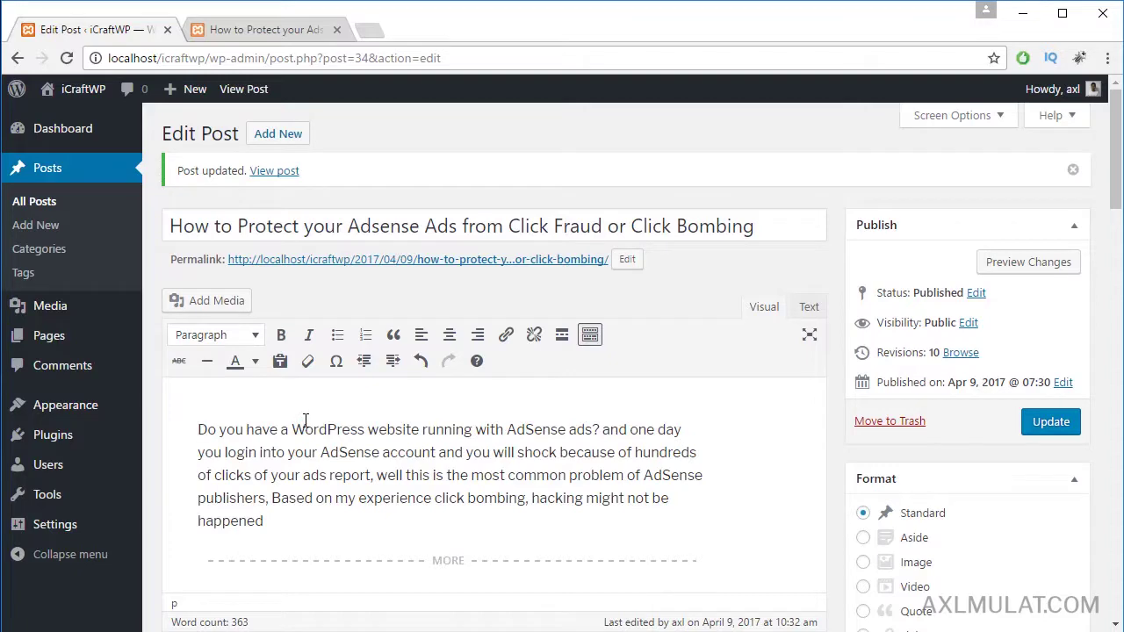
pyautogui.scroll(-3, 714, 454)
pyautogui.click(452, 469)
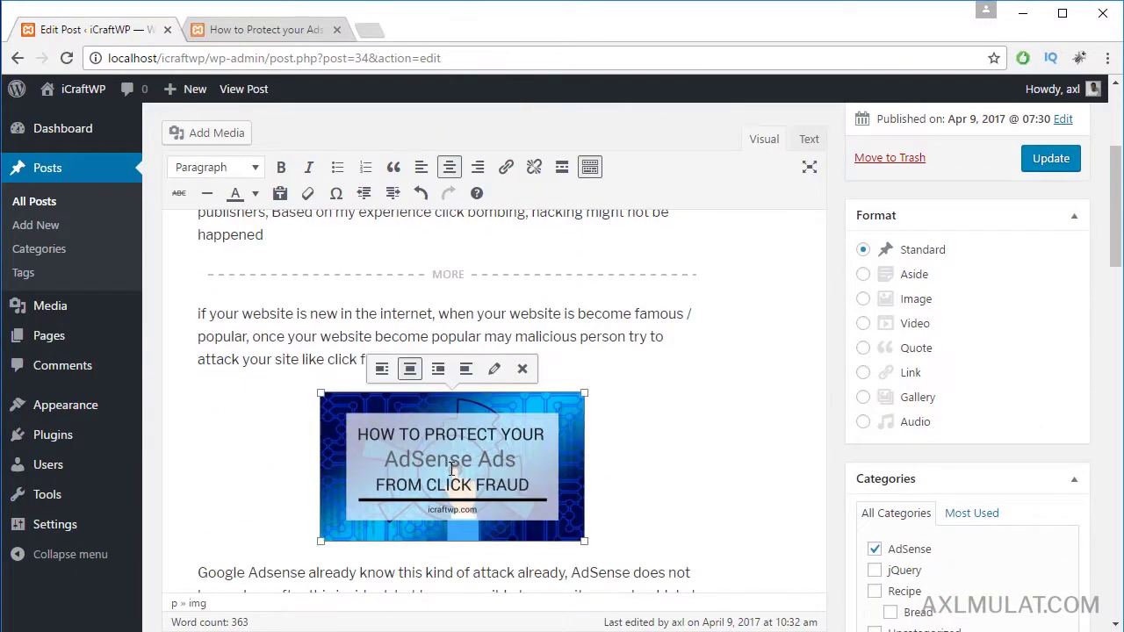
pyautogui.press('Delete')
pyautogui.press('Delete')
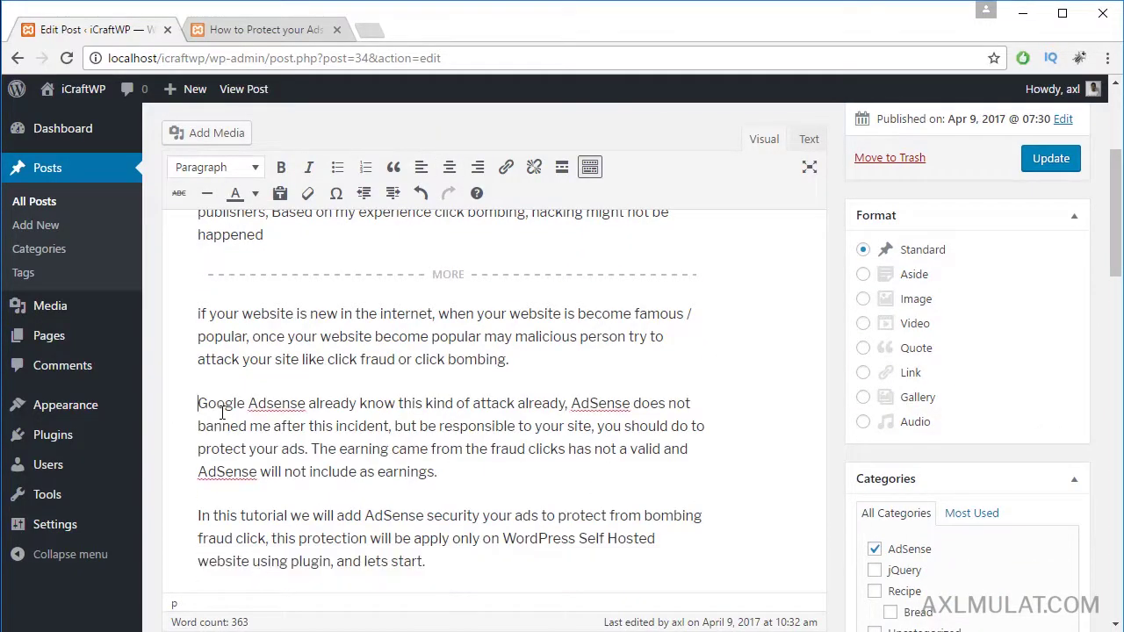
pyautogui.scroll(-6, 629, 430)
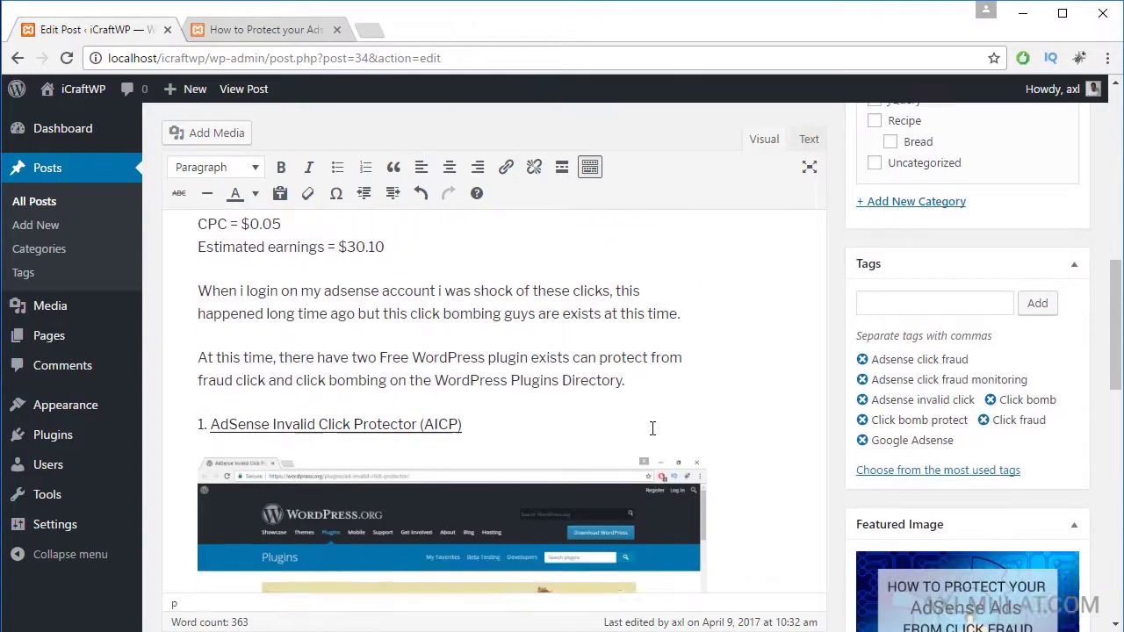
pyautogui.scroll(-5, 597, 404)
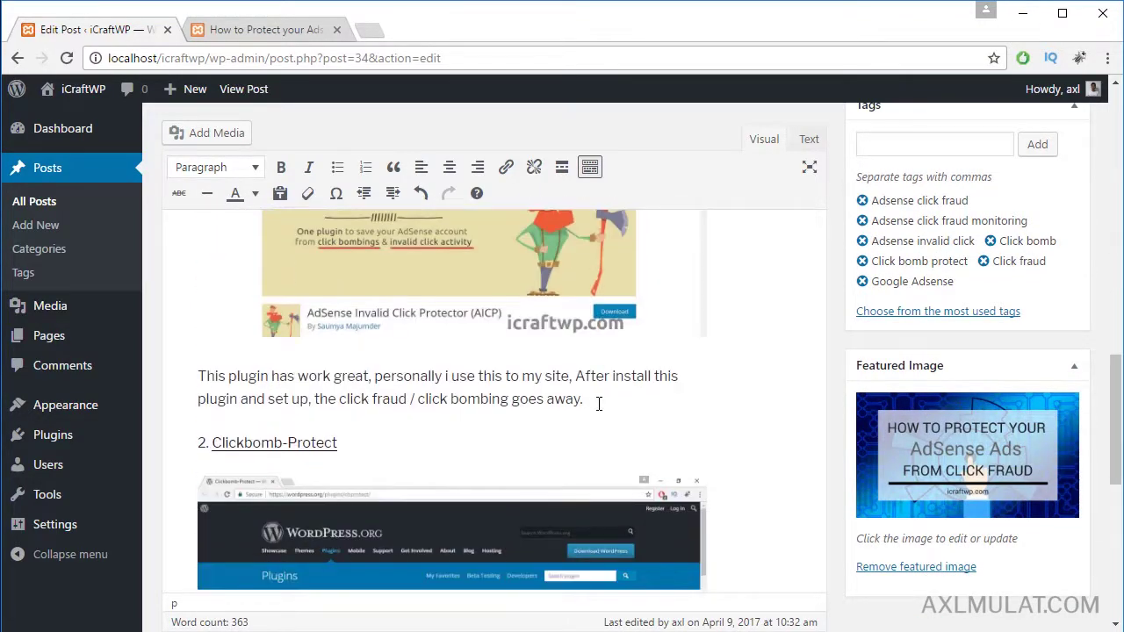
pyautogui.scroll(3, 600, 402)
pyautogui.scroll(10, 766, 377)
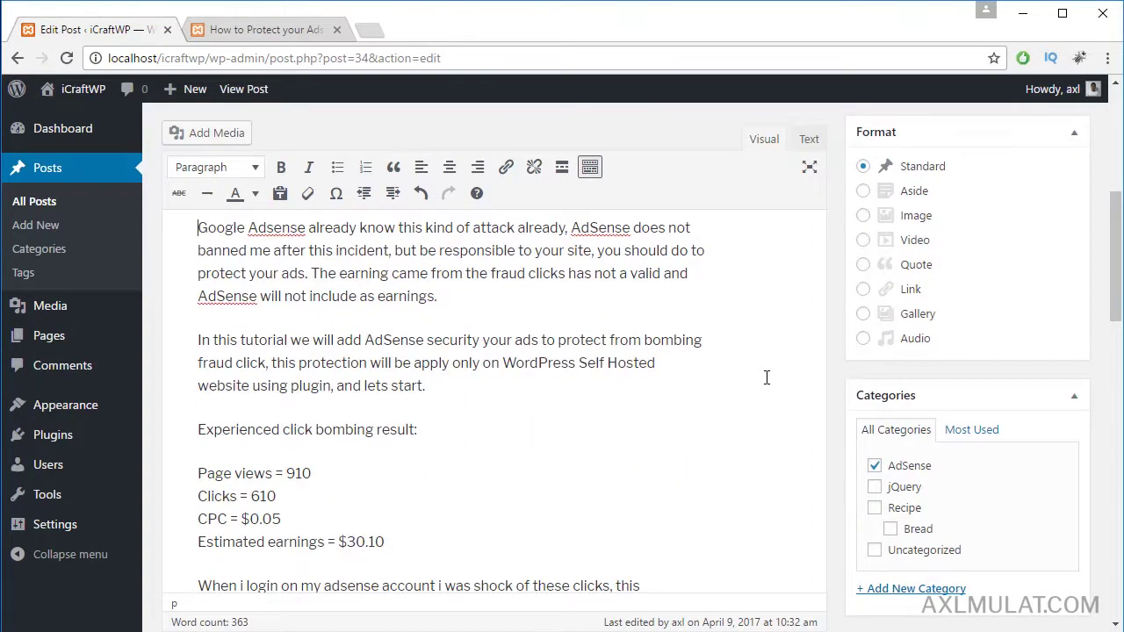
pyautogui.click(263, 30)
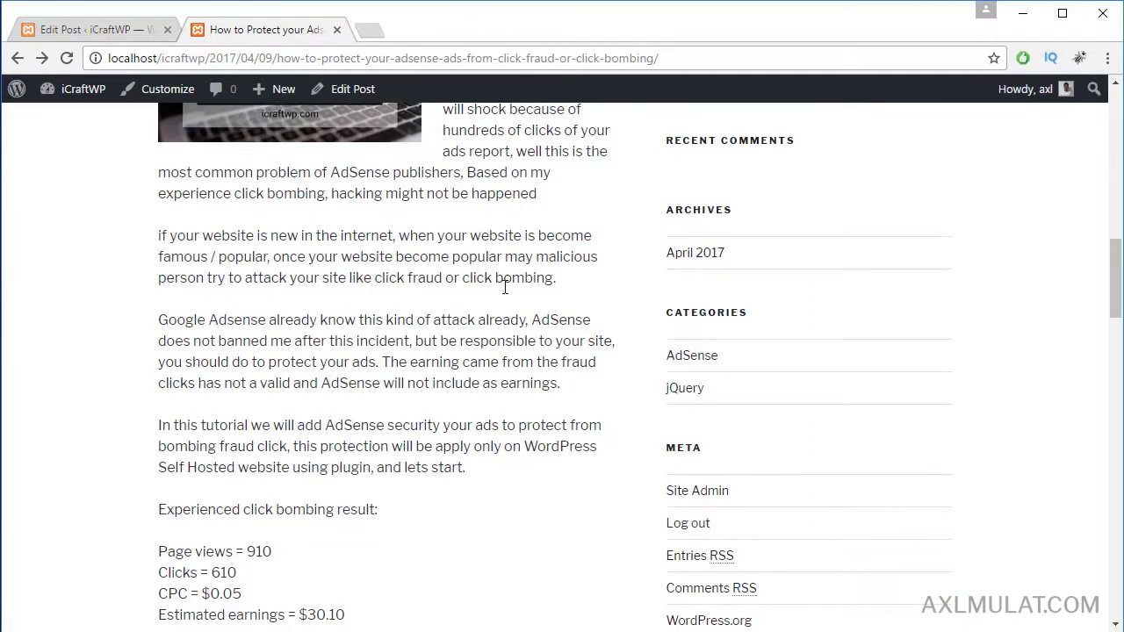
pyautogui.scroll(-3, 505, 297)
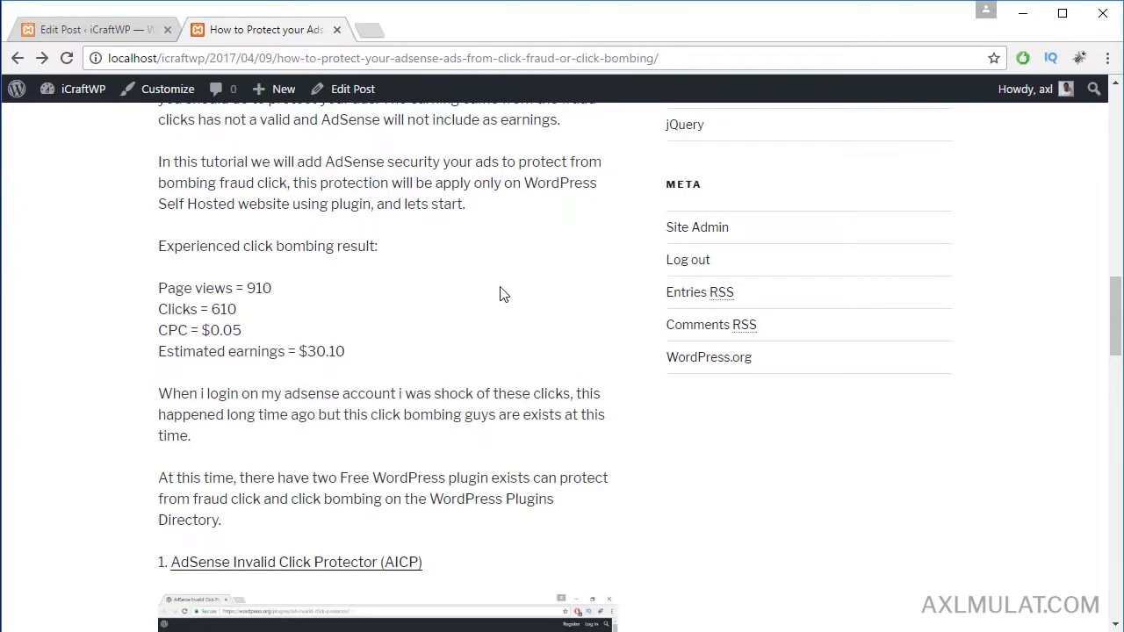
pyautogui.click(140, 33)
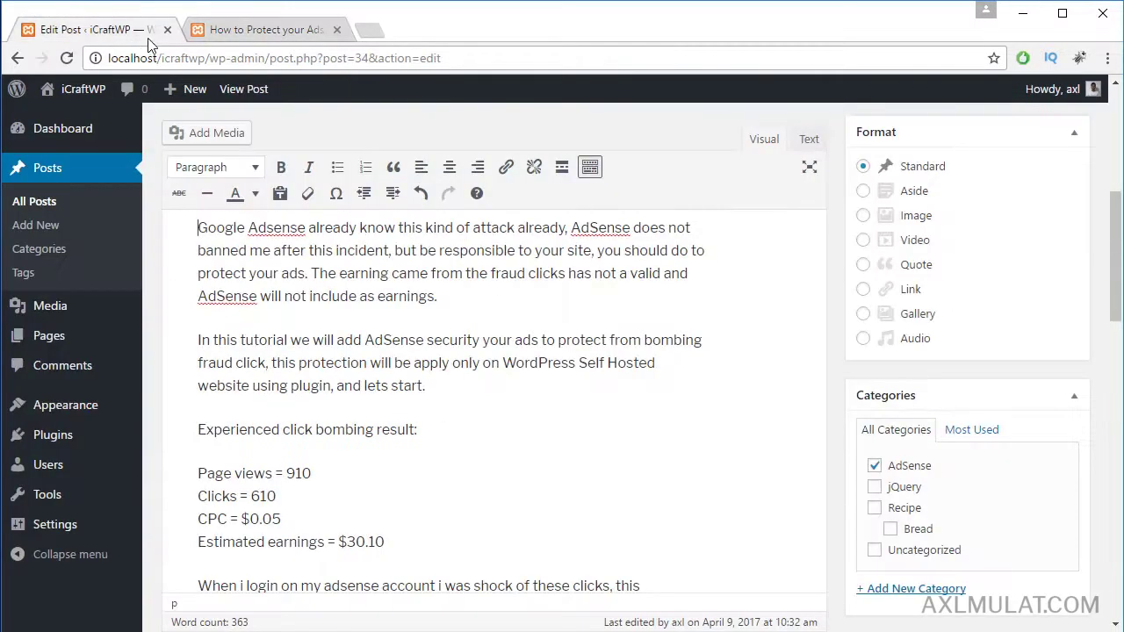
pyautogui.scroll(-3, 590, 485)
pyautogui.scroll(-1, 549, 475)
pyautogui.moveTo(493, 452); pyautogui.dragTo(192, 454)
# Make the AICP plugin line a Heading 3 and paste a link onto it.
pyautogui.click(208, 175)
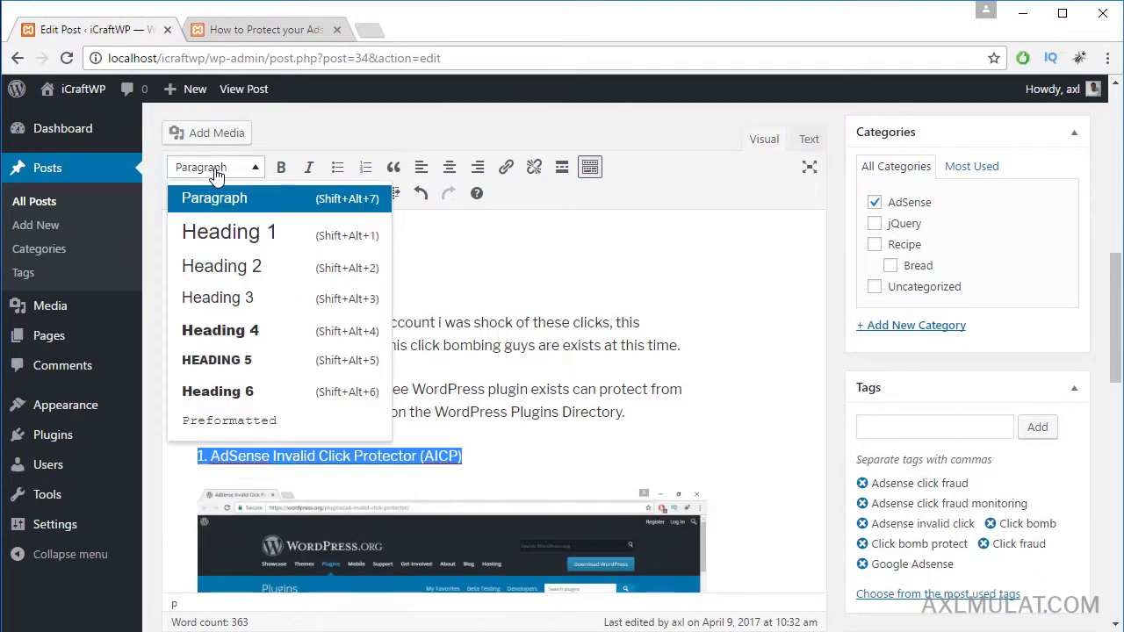
pyautogui.click(233, 294)
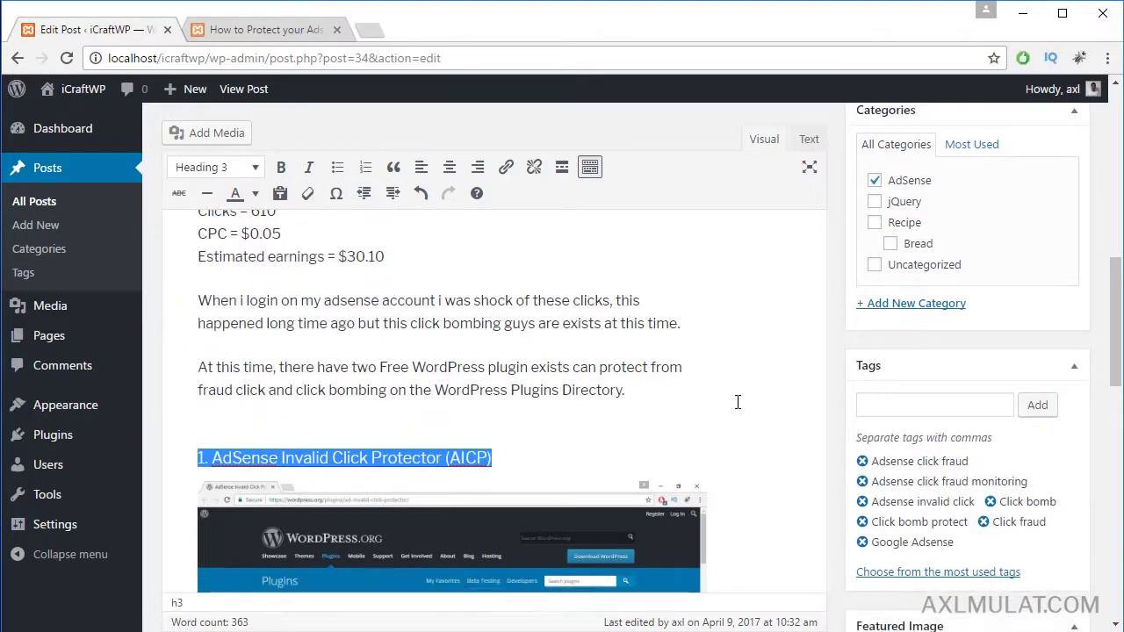
pyautogui.scroll(-2, 735, 402)
pyautogui.hotkey('ctrl', 'v')
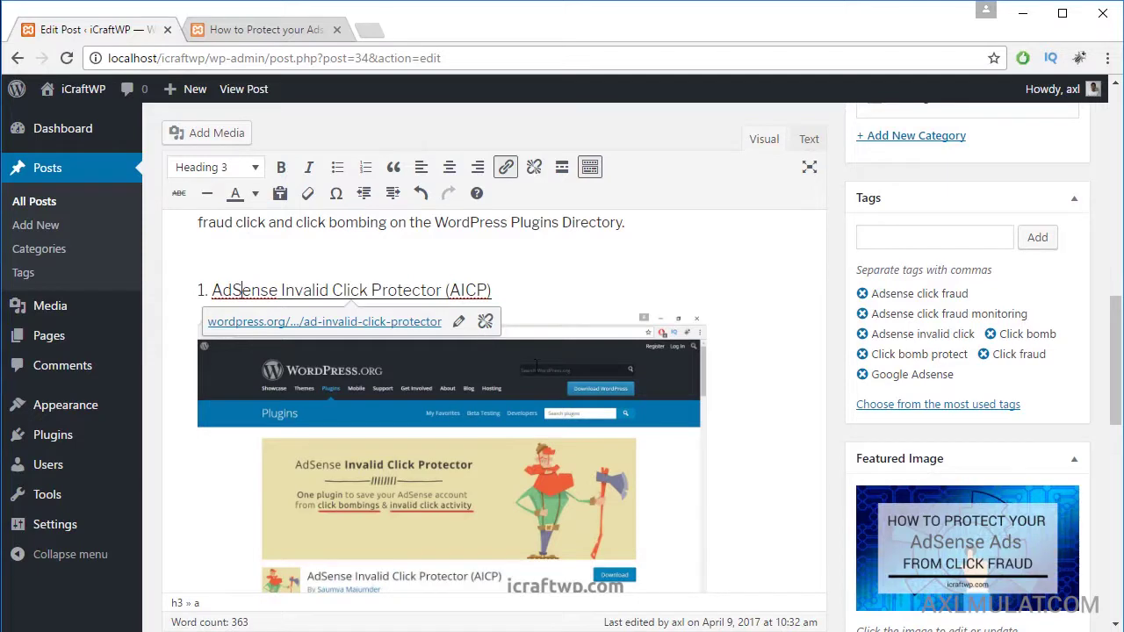
pyautogui.scroll(-3, 536, 365)
# Format the '2. Clickbomb-Protect' line as Heading 3.
pyautogui.moveTo(374, 441); pyautogui.dragTo(198, 439)
pyautogui.click(226, 169)
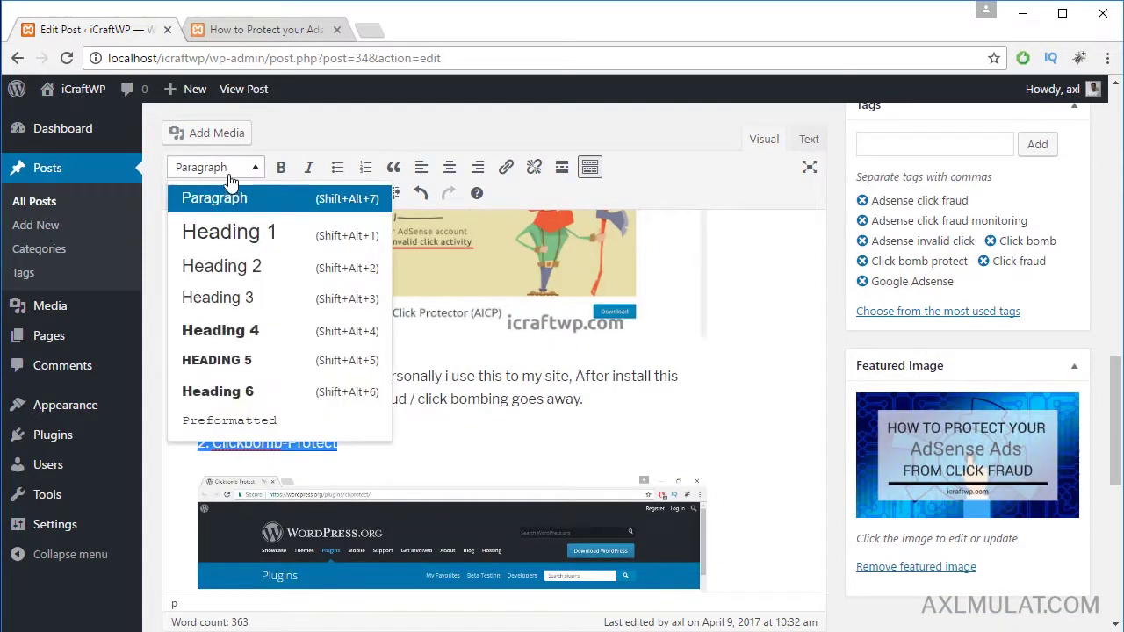
pyautogui.click(251, 296)
pyautogui.scroll(-3, 598, 436)
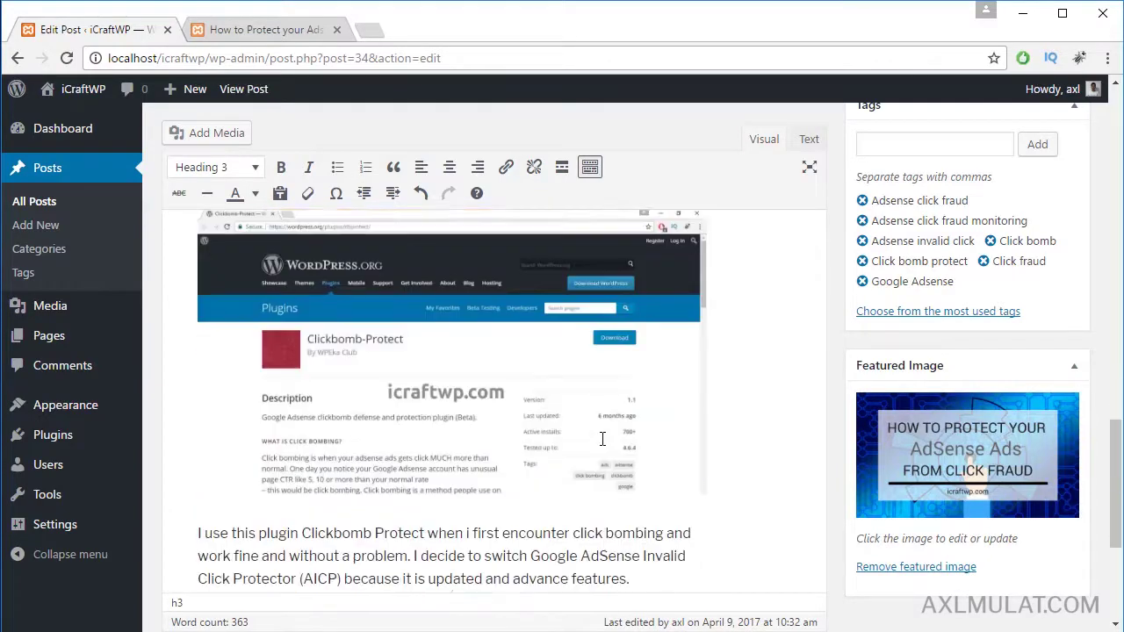
pyautogui.scroll(5, 632, 430)
pyautogui.scroll(9, 647, 490)
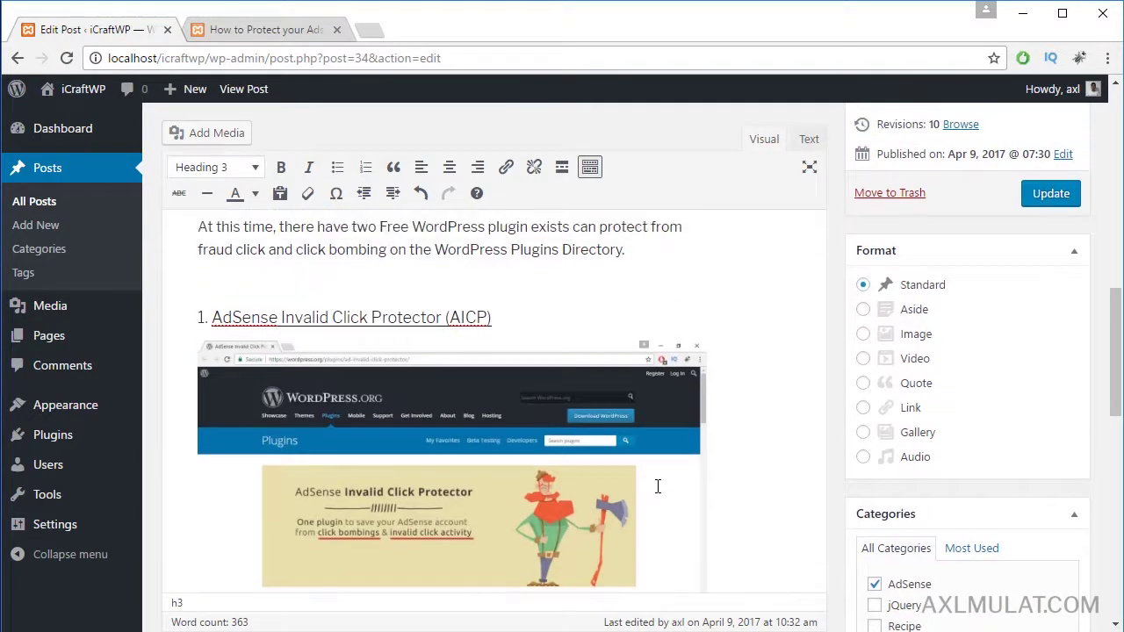
pyautogui.scroll(-4, 492, 500)
# Turn the 'When i login…' paragraph into a blockquote.
pyautogui.click(707, 497)
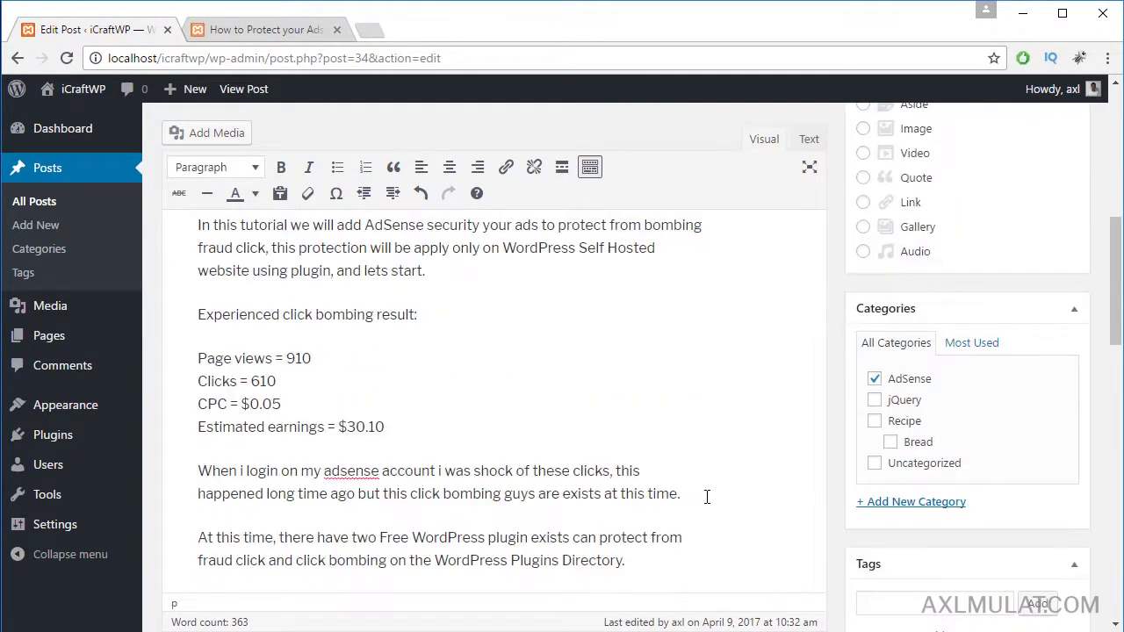
pyautogui.moveTo(713, 493); pyautogui.dragTo(197, 470)
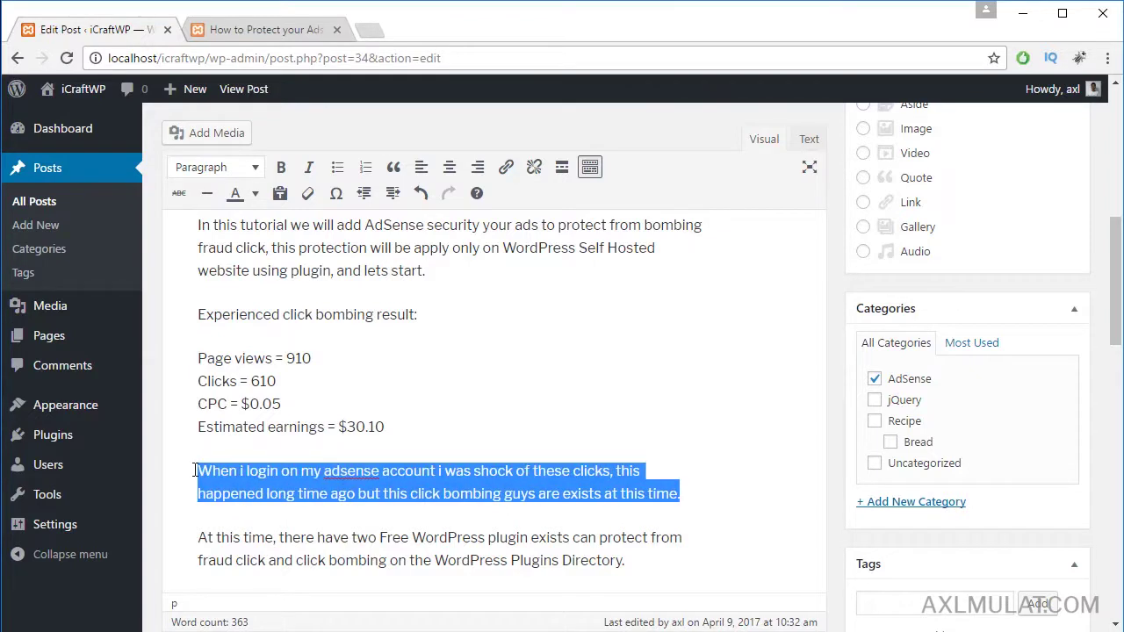
pyautogui.click(393, 169)
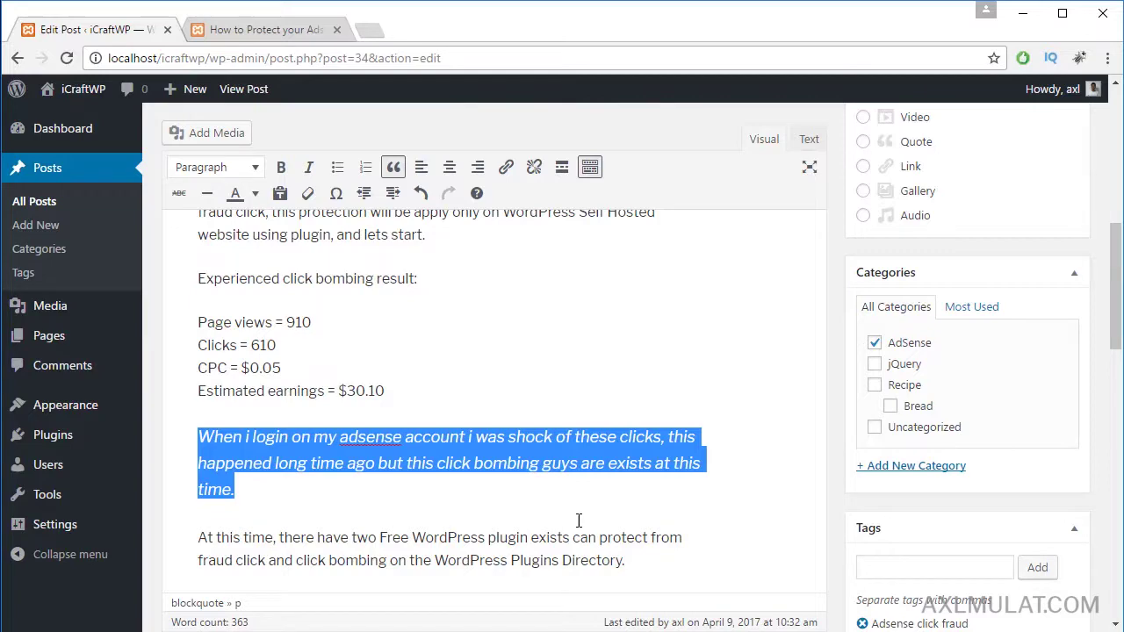
pyautogui.scroll(3, 627, 427)
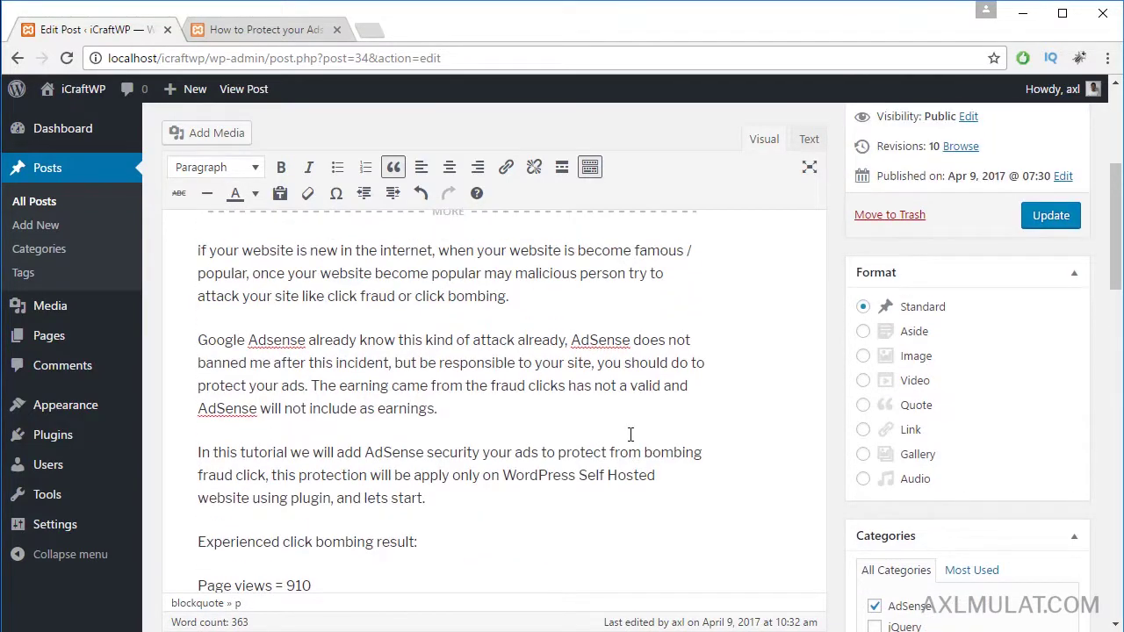
pyautogui.scroll(2, 615, 426)
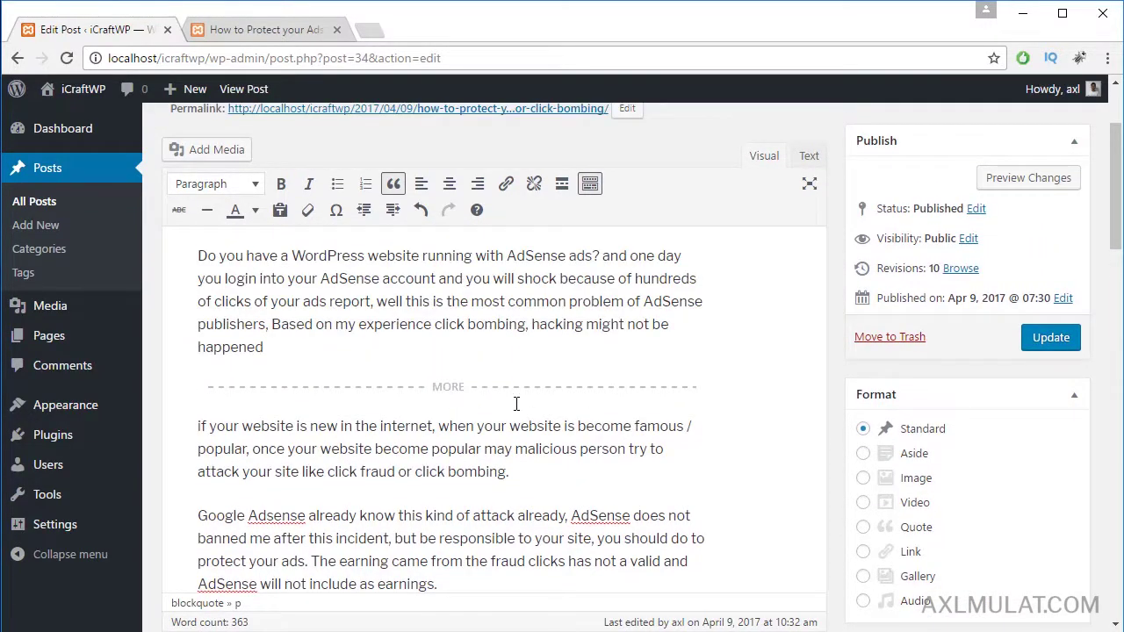
# Bold the phrase 'WordPress website running with AdSense ads'.
pyautogui.scroll(1, 516, 403)
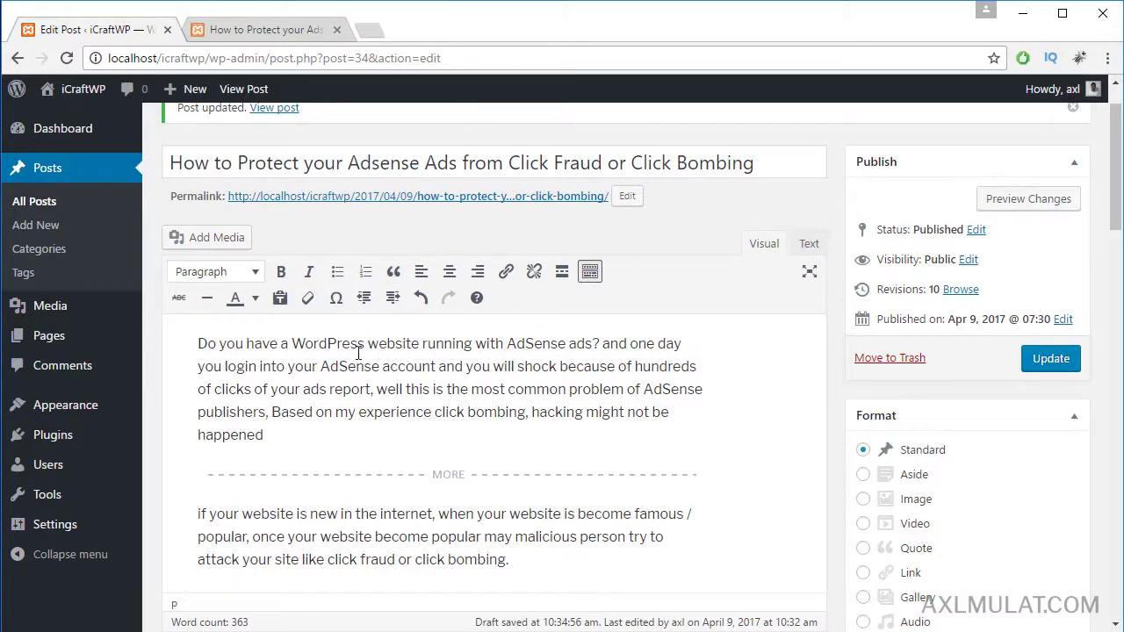
pyautogui.moveTo(294, 345); pyautogui.dragTo(587, 345)
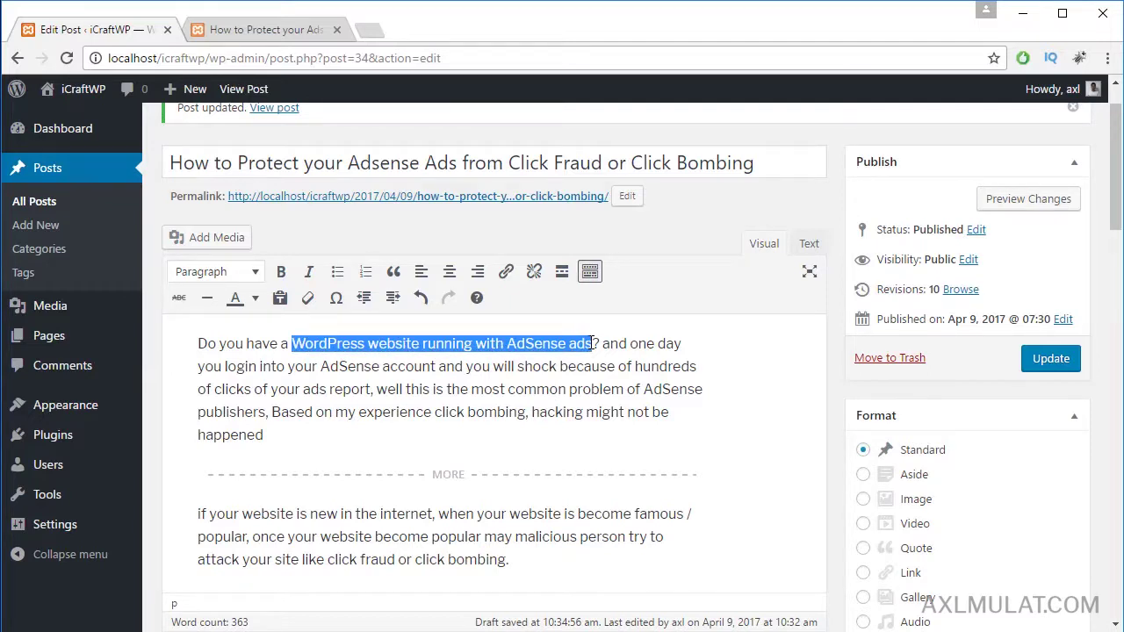
pyautogui.hotkey('ctrl', 'b')
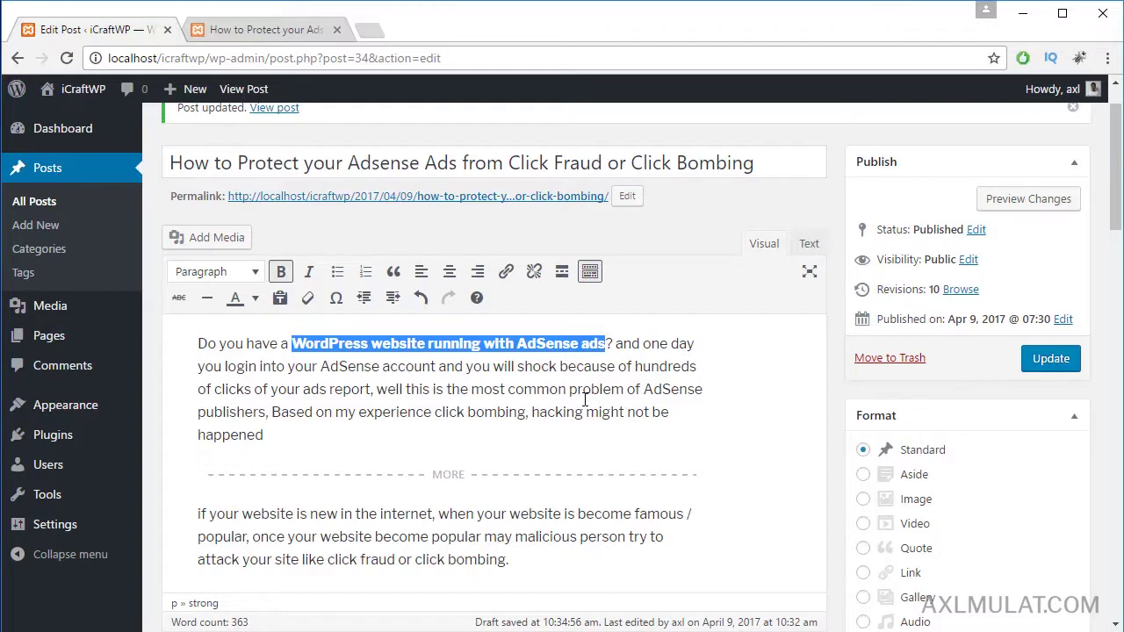
pyautogui.click(585, 402)
# Bold 'AdSense security' in the intro paragraph and update the post.
pyautogui.scroll(-1, 525, 422)
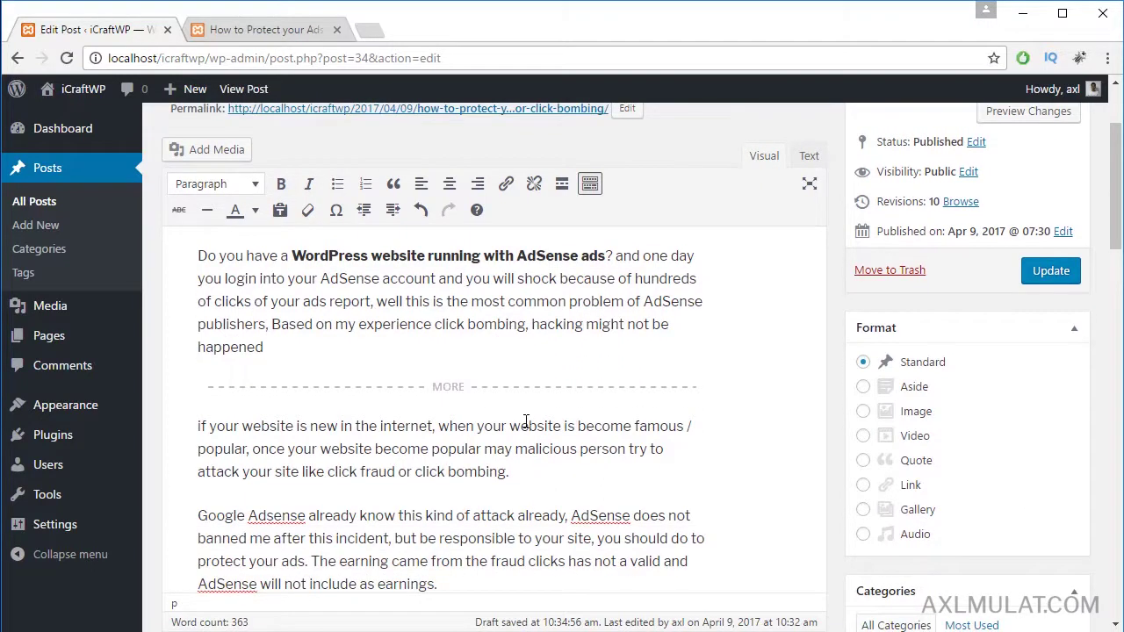
pyautogui.scroll(-1, 525, 422)
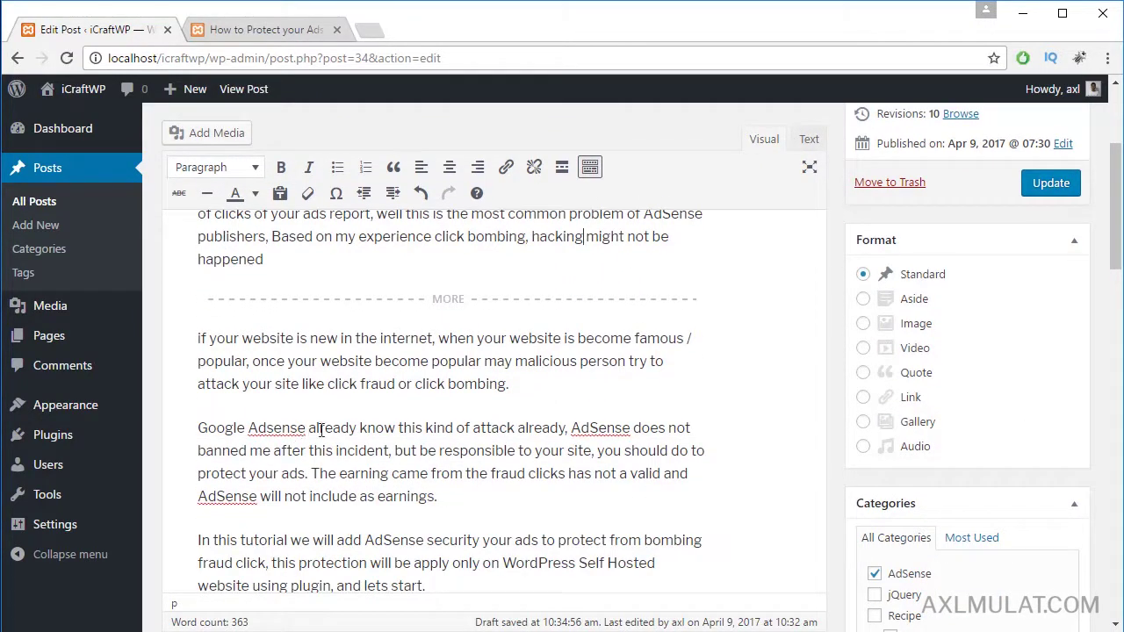
pyautogui.scroll(-1, 347, 433)
pyautogui.moveTo(365, 453); pyautogui.dragTo(479, 454)
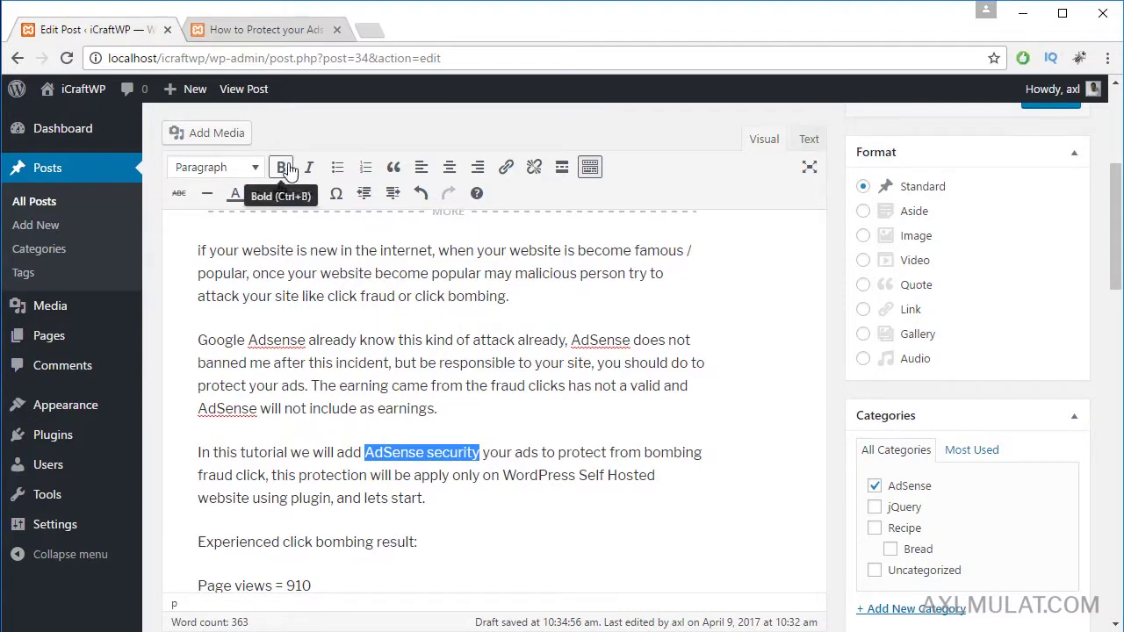
pyautogui.click(281, 169)
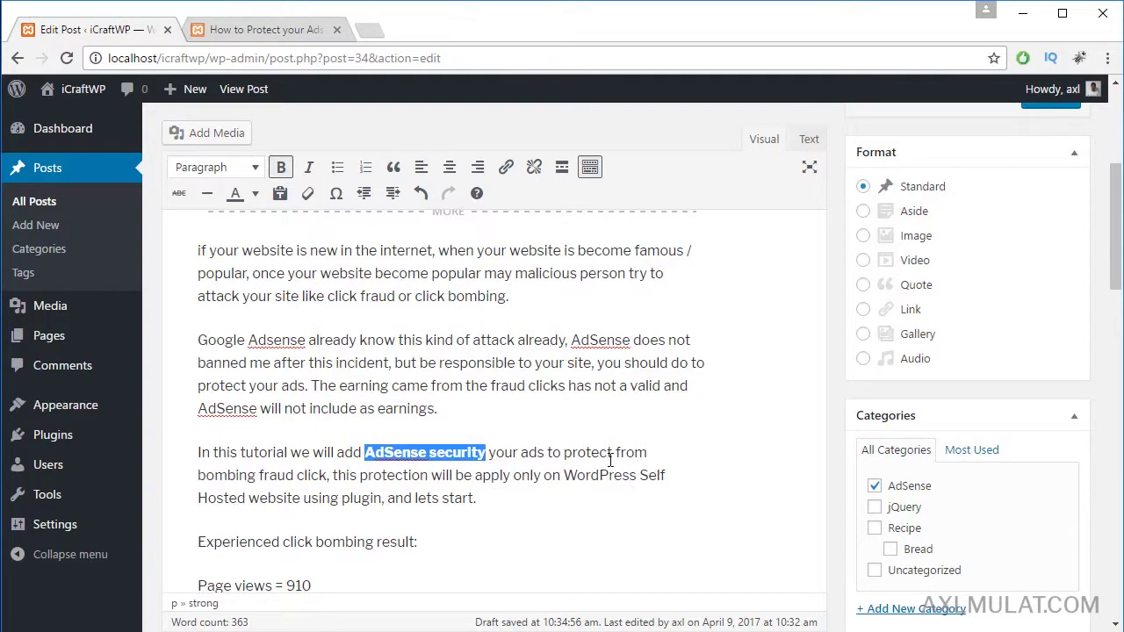
pyautogui.scroll(-1, 658, 514)
pyautogui.scroll(-3, 659, 513)
pyautogui.scroll(1, 658, 514)
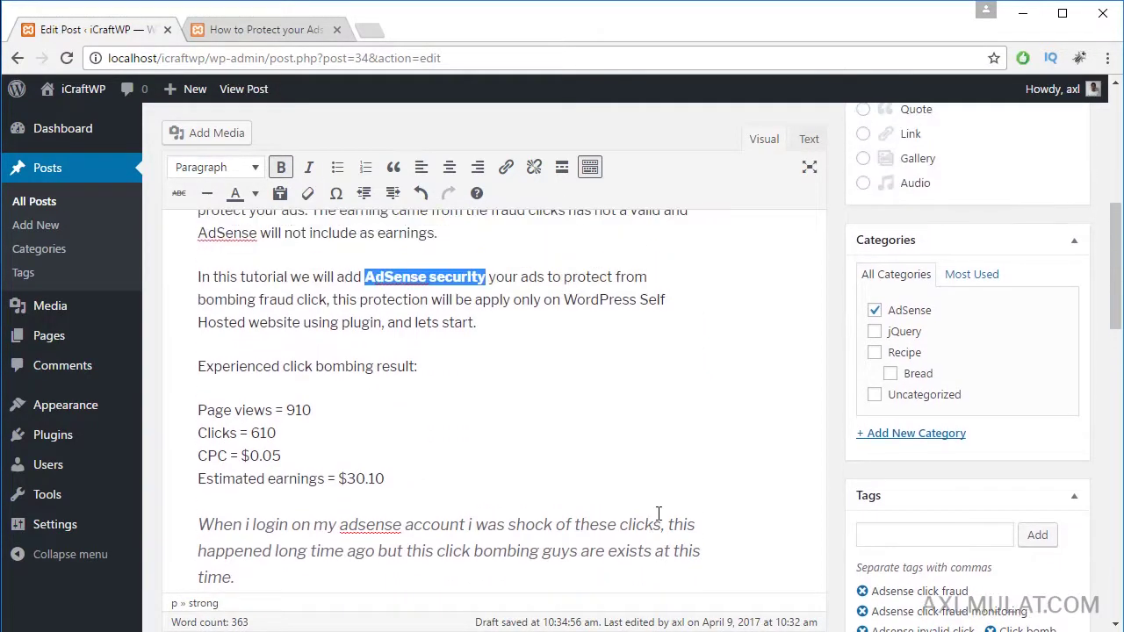
pyautogui.scroll(-4, 782, 368)
pyautogui.scroll(7, 991, 351)
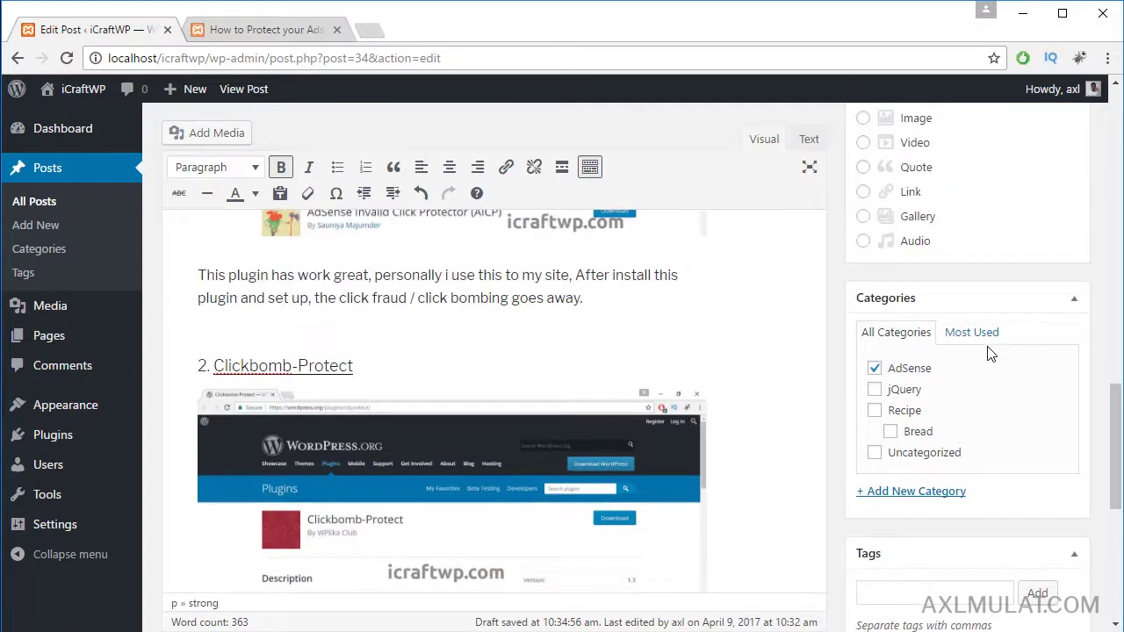
pyautogui.click(1043, 246)
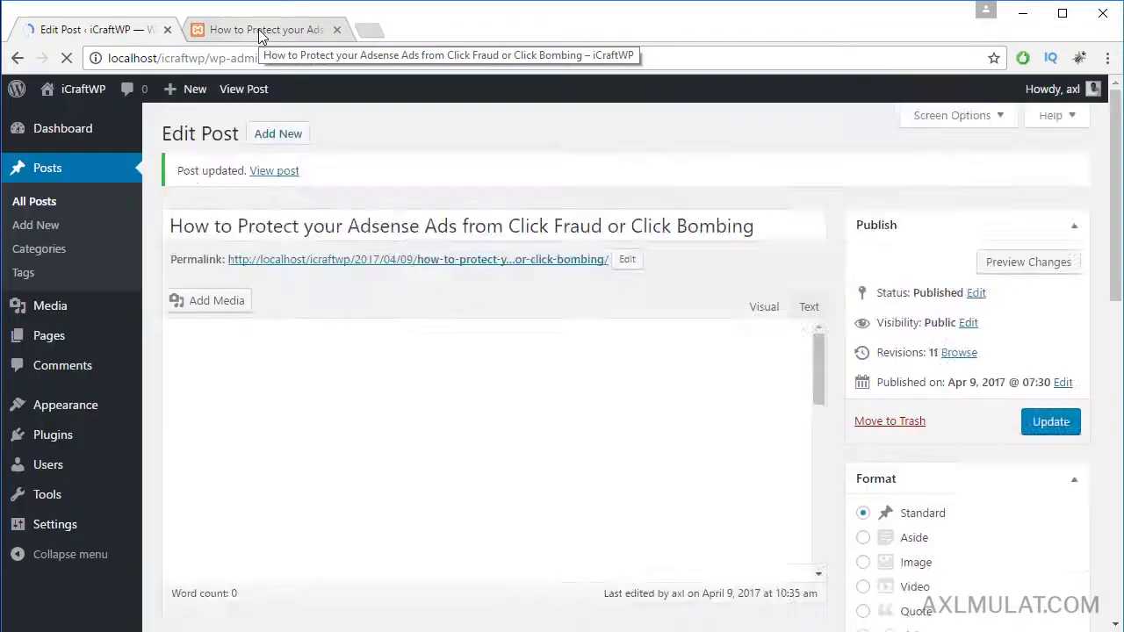
# Reload the published post and scroll through it to check the bold phrases, blockquote and headings.
pyautogui.click(258, 29)
pyautogui.click(371, 58)
pyautogui.press('Return')
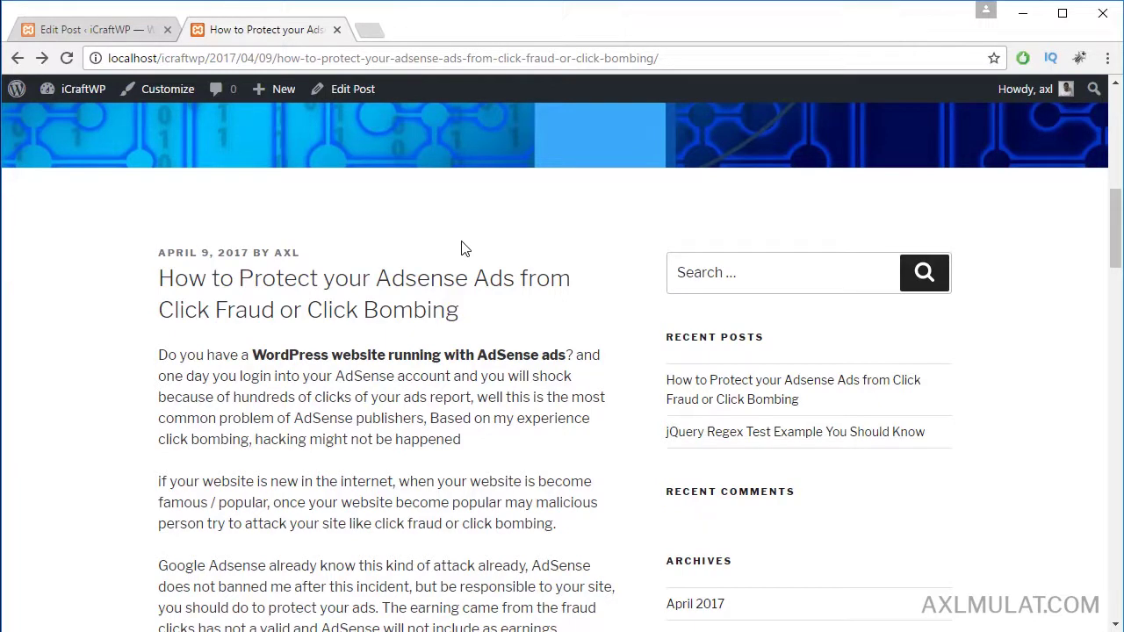
pyautogui.scroll(-5, 482, 381)
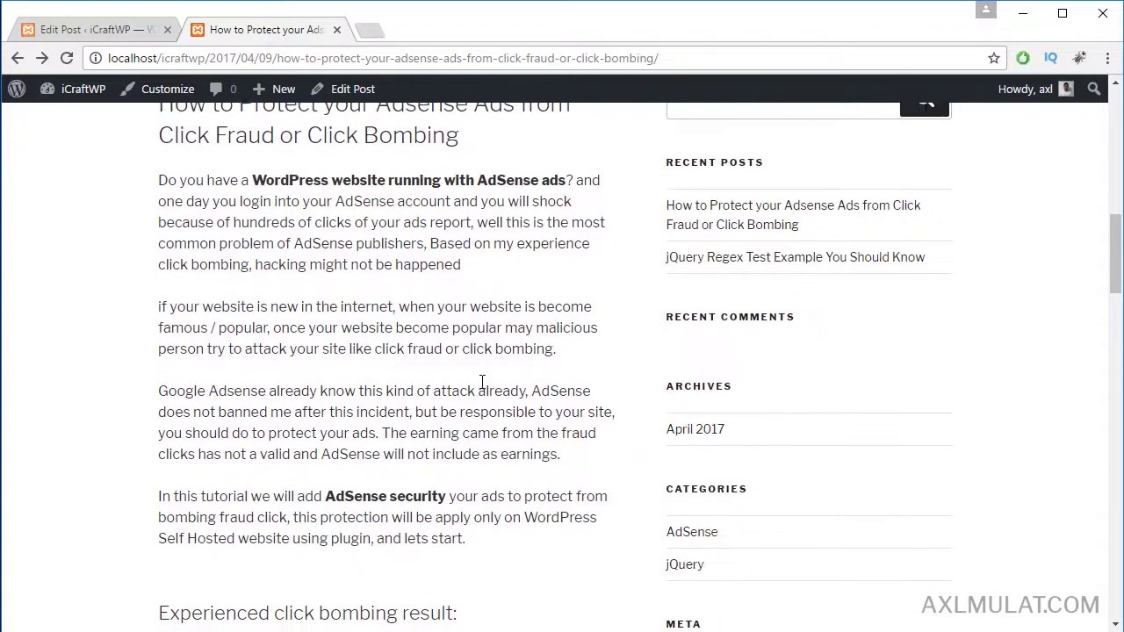
pyautogui.scroll(-2, 485, 386)
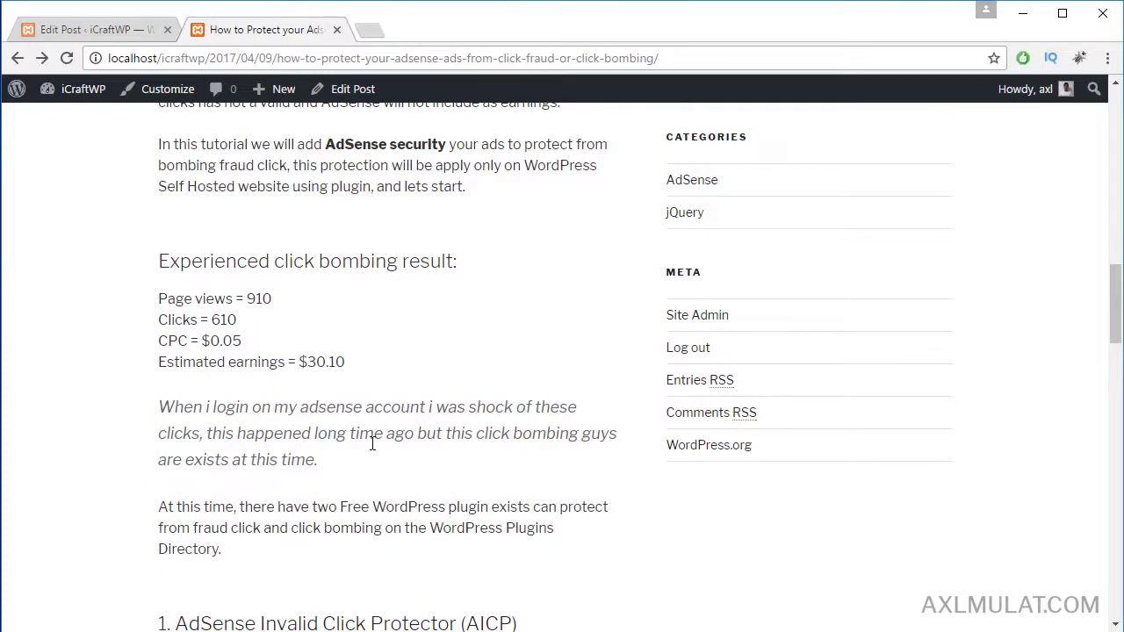
pyautogui.scroll(-1, 320, 462)
pyautogui.scroll(-1, 320, 462)
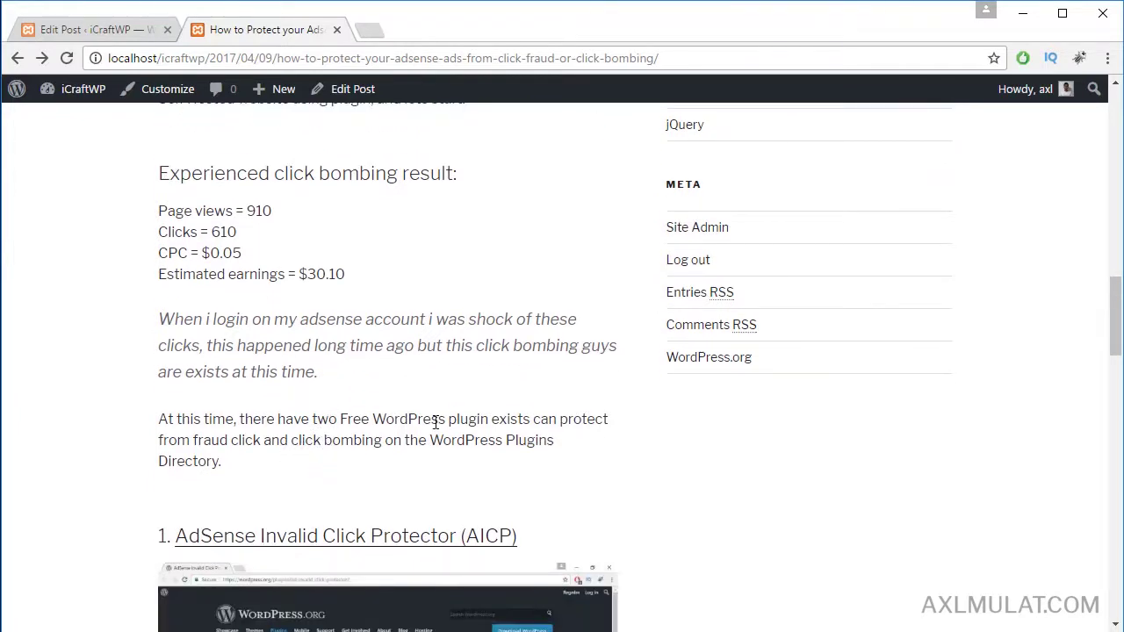
pyautogui.scroll(-2, 436, 422)
pyautogui.scroll(-3, 393, 479)
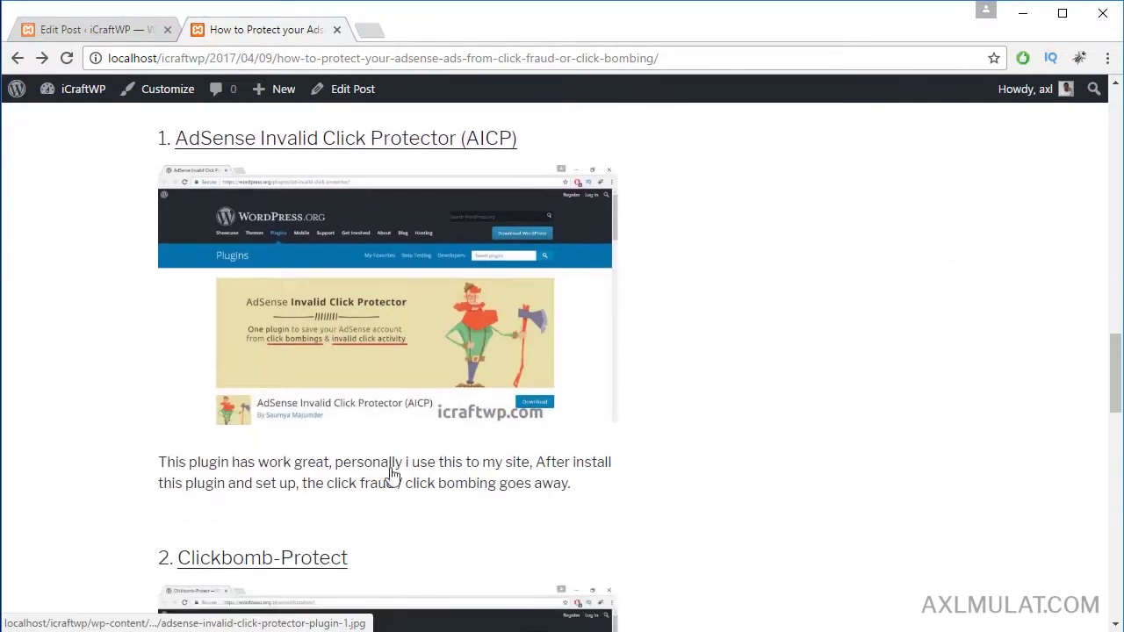
pyautogui.scroll(3, 392, 475)
pyautogui.scroll(-4, 512, 455)
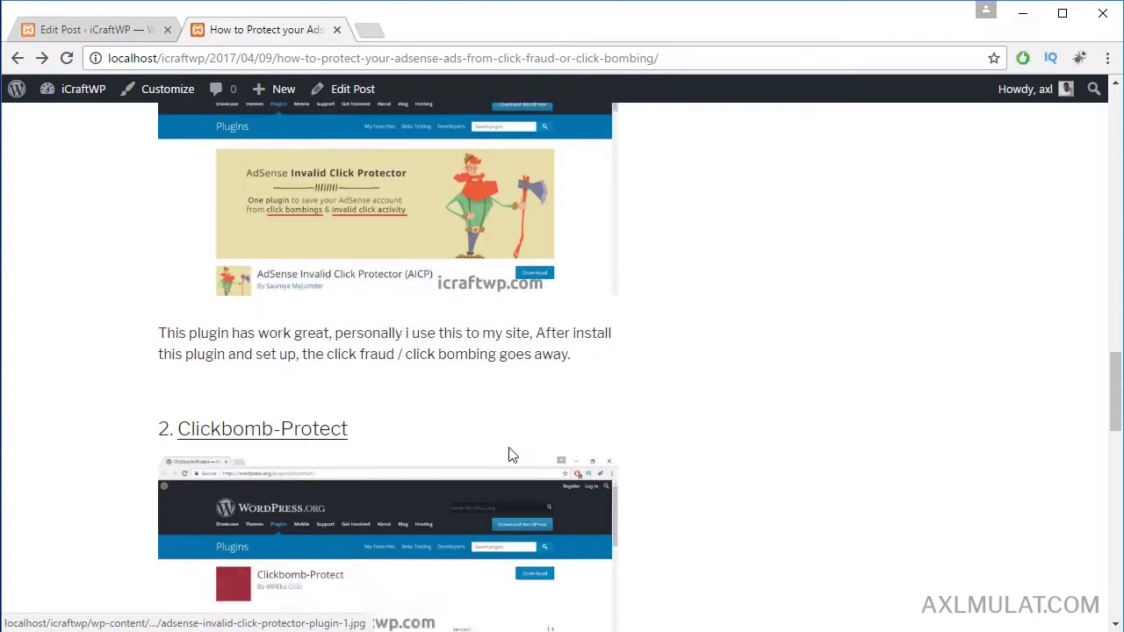
pyautogui.scroll(-6, 513, 455)
pyautogui.scroll(-1, 580, 439)
pyautogui.scroll(4, 667, 437)
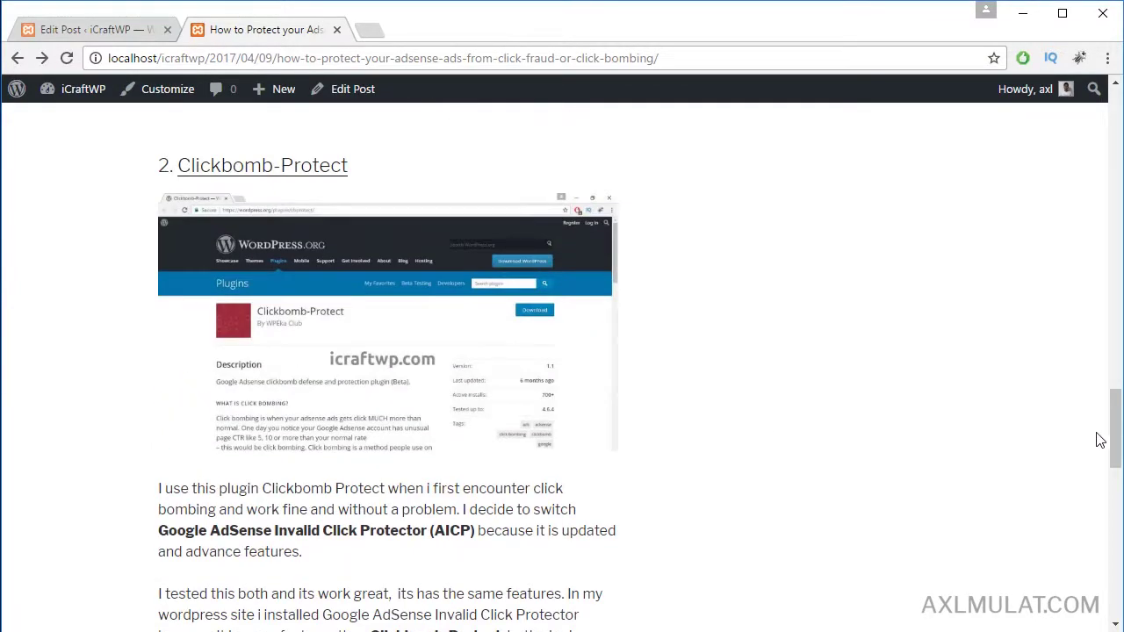
pyautogui.moveTo(1111, 439); pyautogui.dragTo(1113, 253)
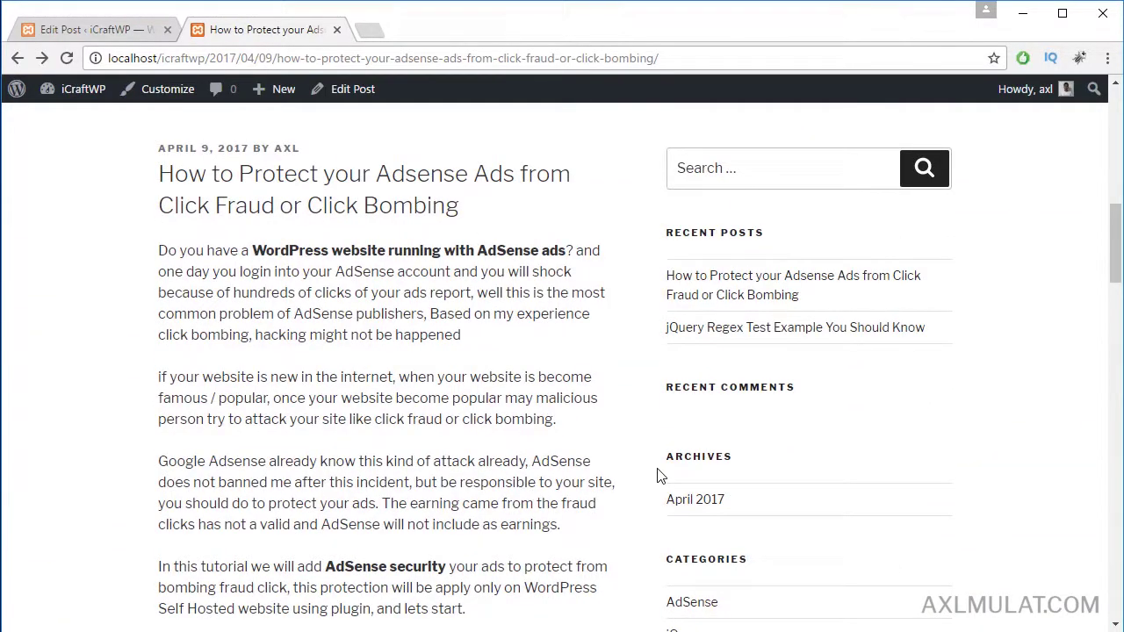